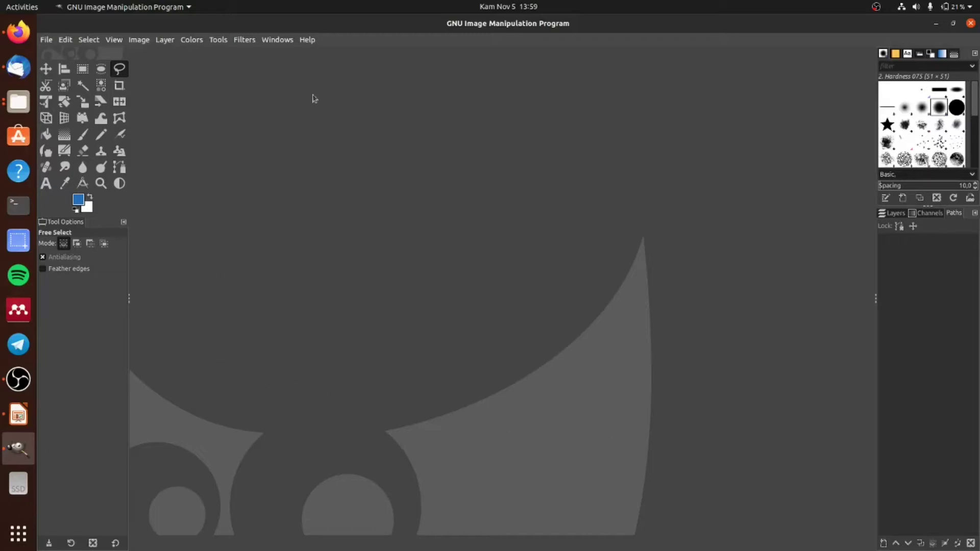
- Turn off single-window mode, nudge the floating windows, then restore single-window mode
click(289, 40)
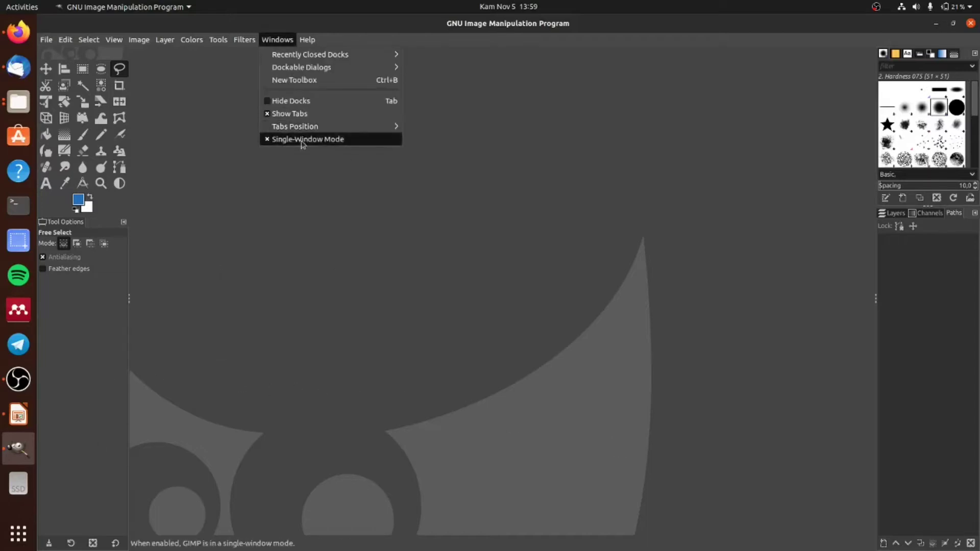
click(299, 139)
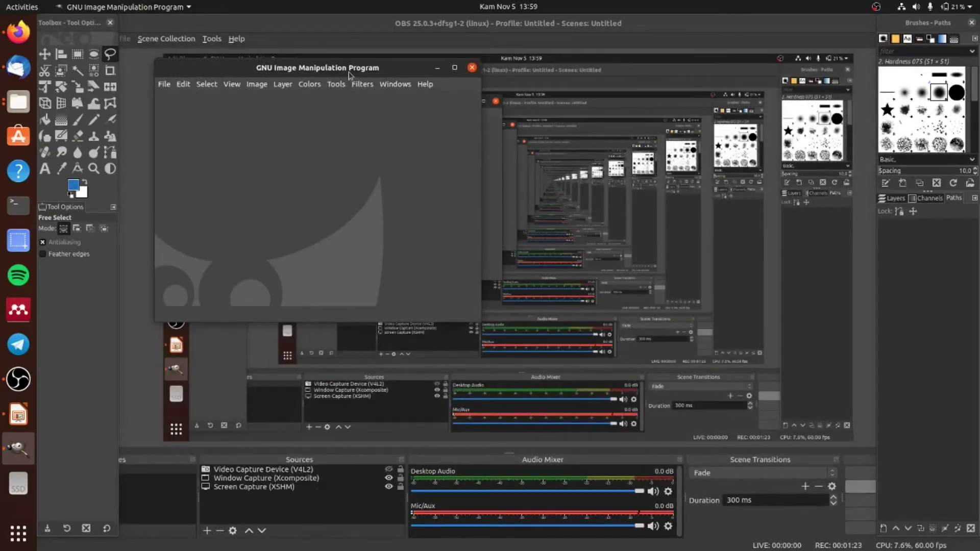
drag(354, 63, 389, 64)
drag(80, 25, 85, 25)
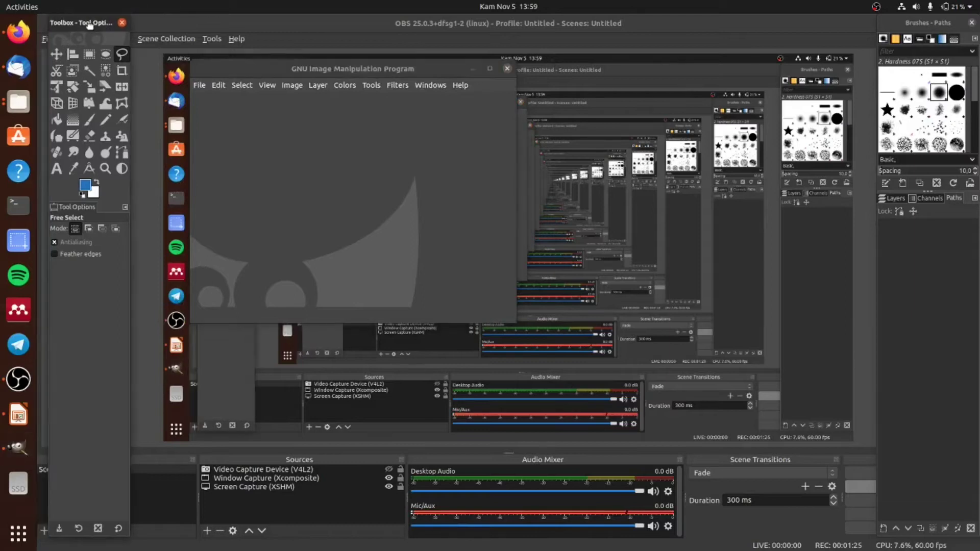
click(930, 23)
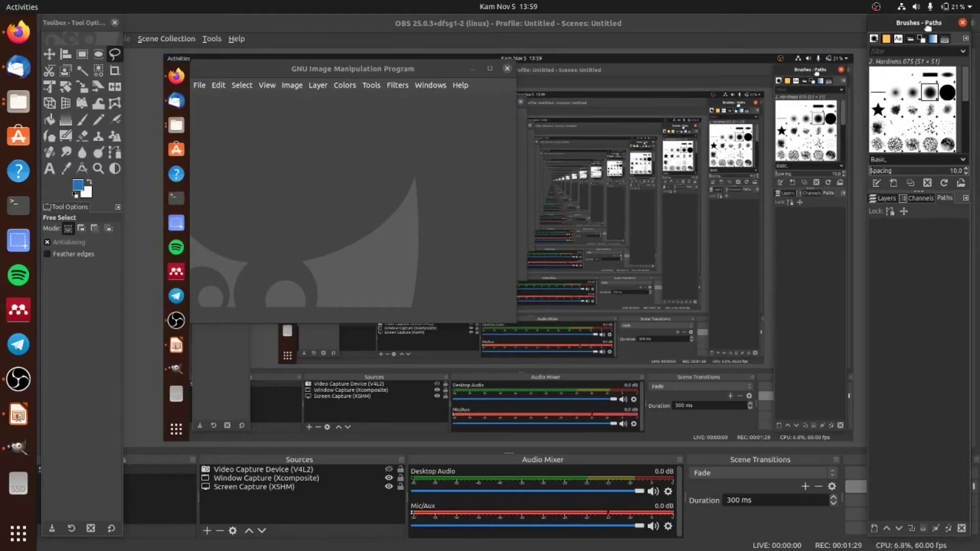
click(483, 60)
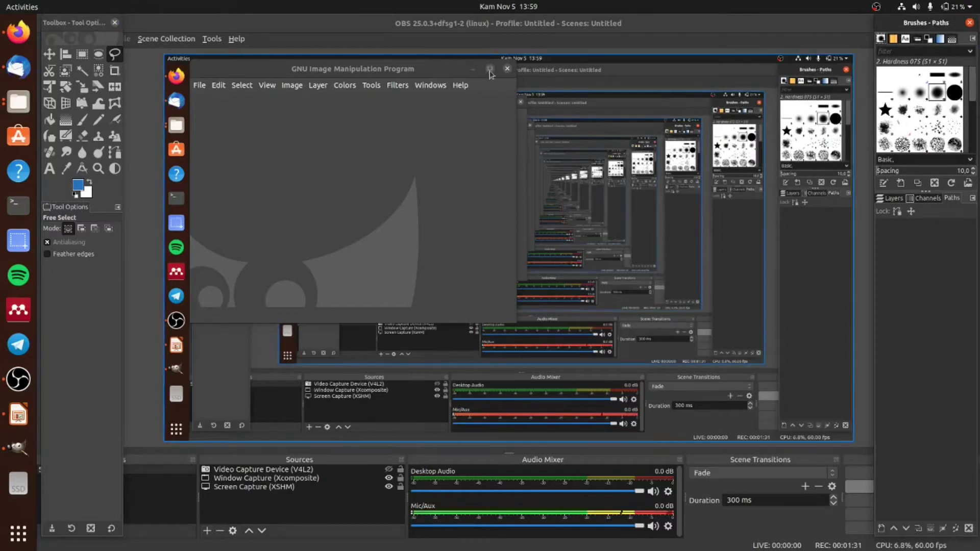
click(429, 86)
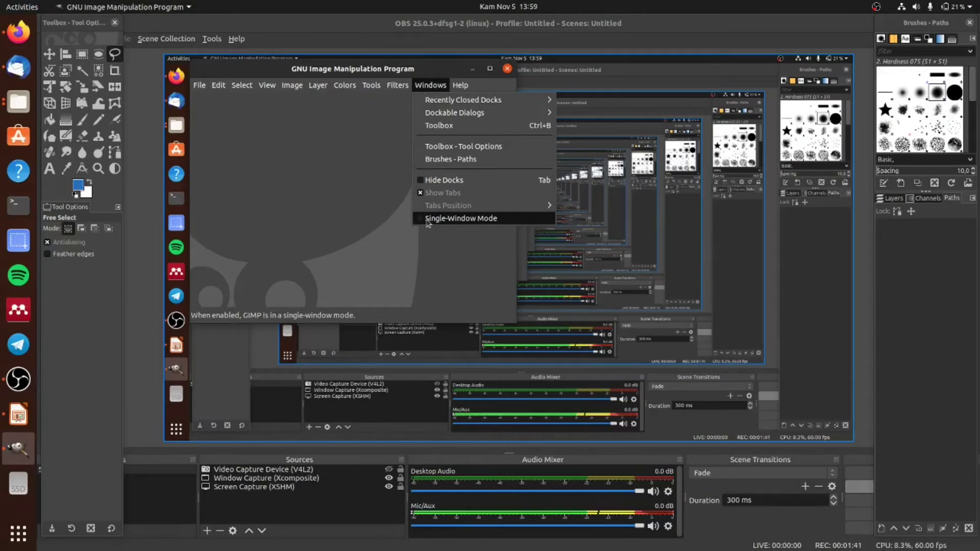
click(430, 220)
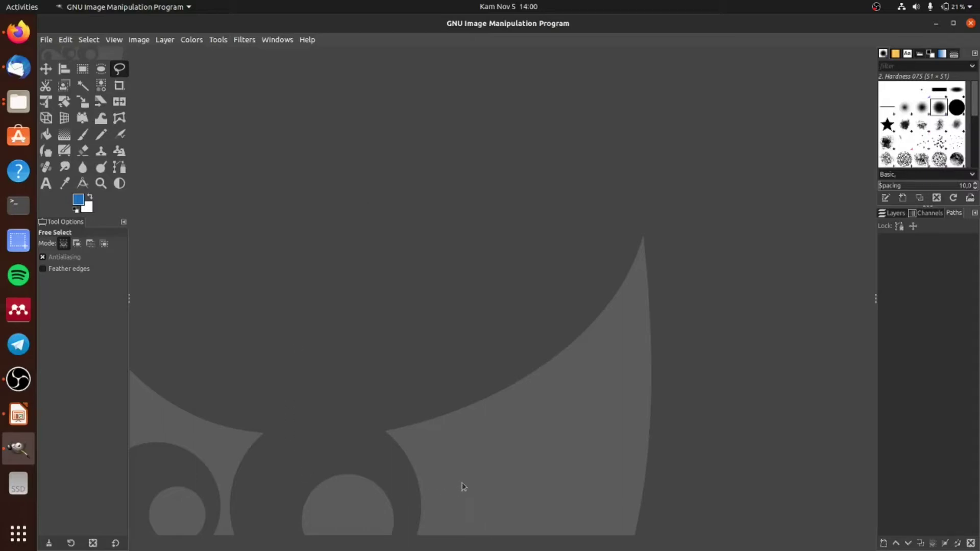
- Open Preferences, close it unchanged, and browse the Select menu
click(47, 40)
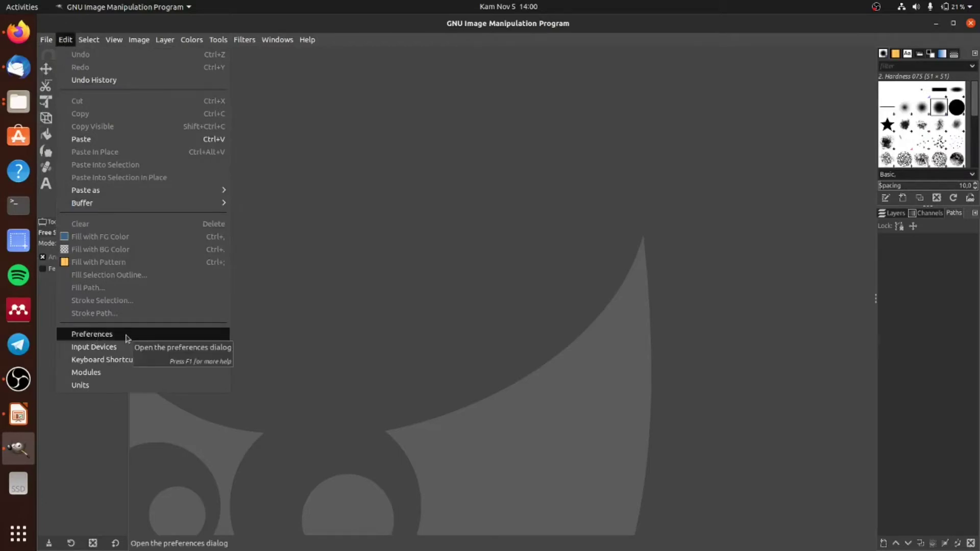
click(122, 338)
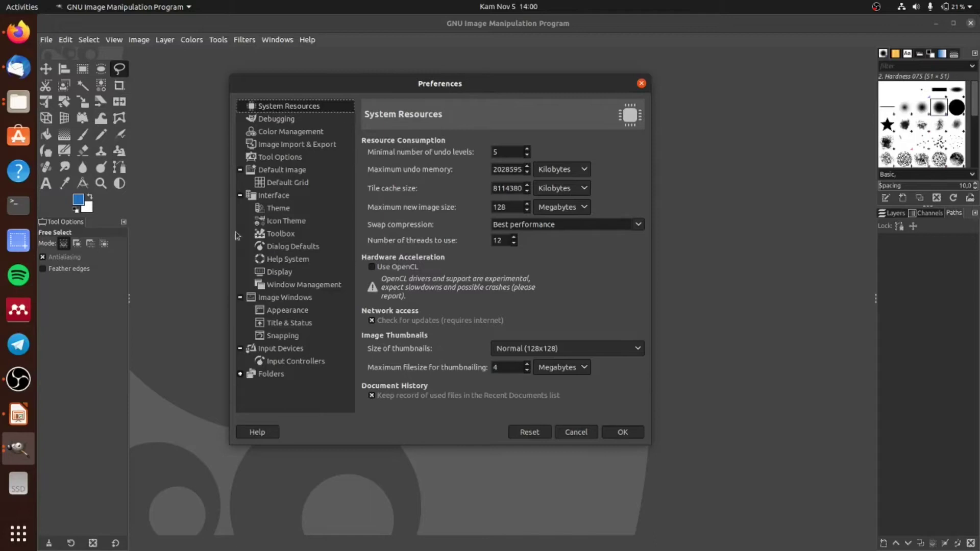
click(644, 85)
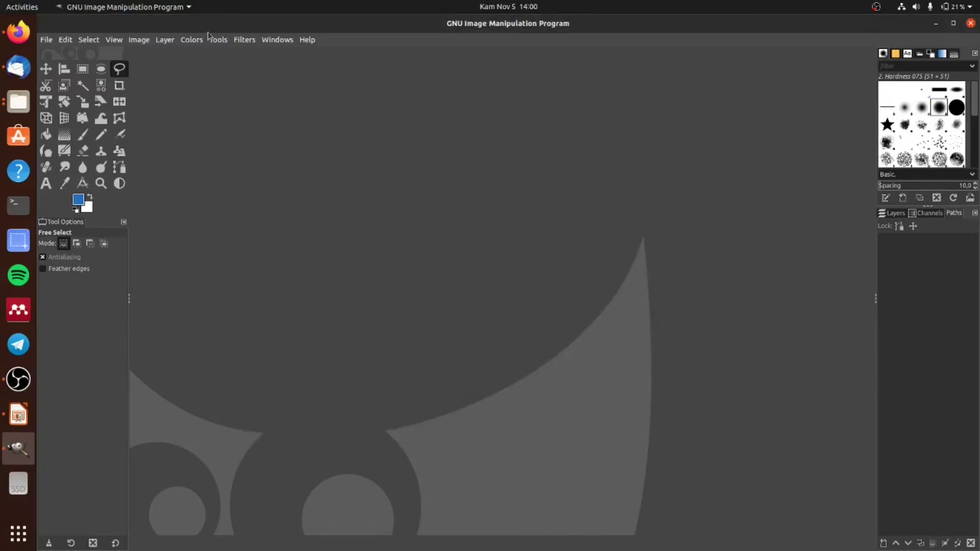
click(101, 41)
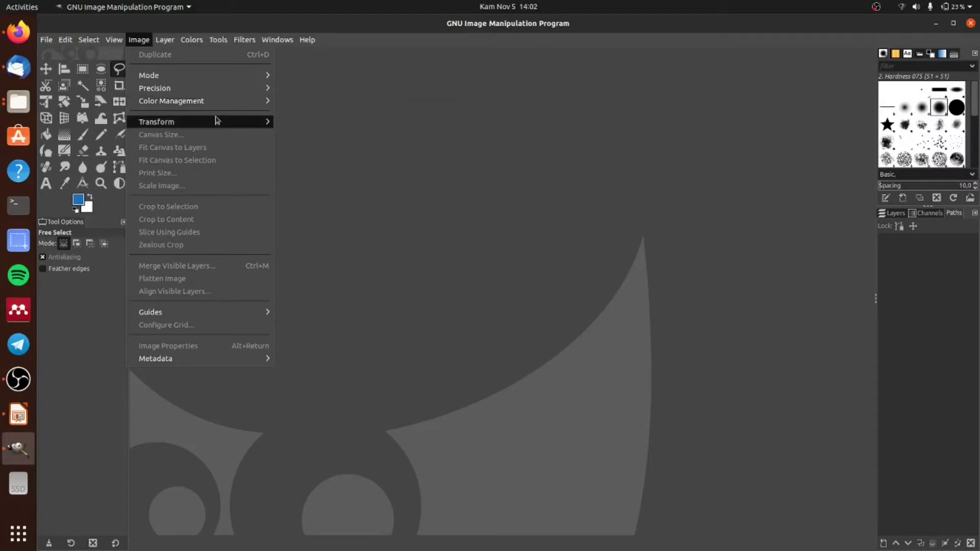
mouse_move(157, 122)
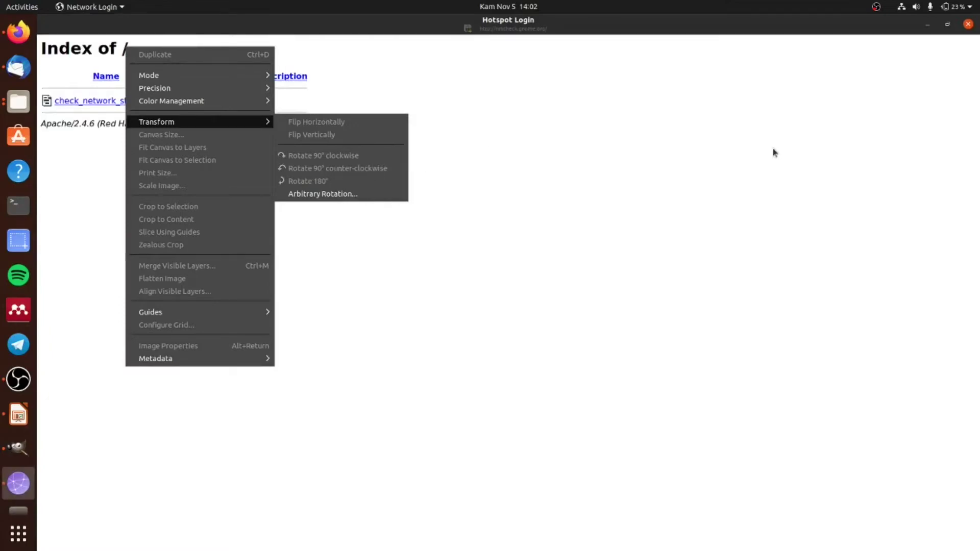
- Dismiss the leftover menu, close the Hotspot Login page, and open the Image menu
click(966, 26)
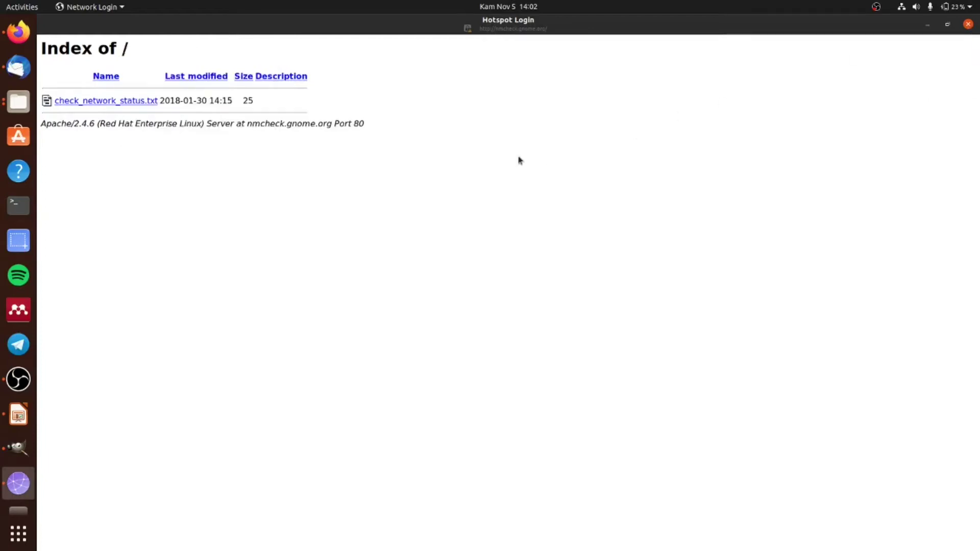
click(968, 26)
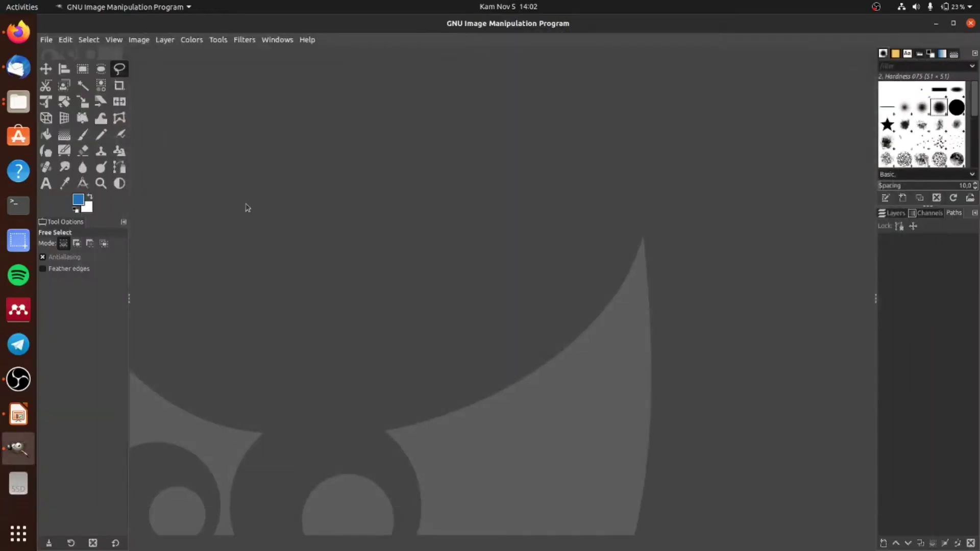
click(139, 40)
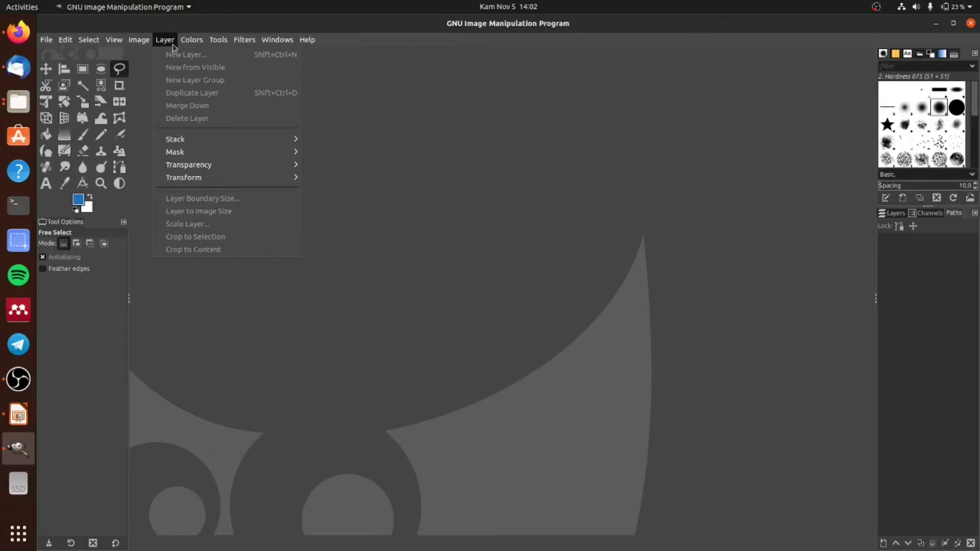
- Close the Layer menu and reopen the Layer commands list
click(899, 219)
click(924, 271)
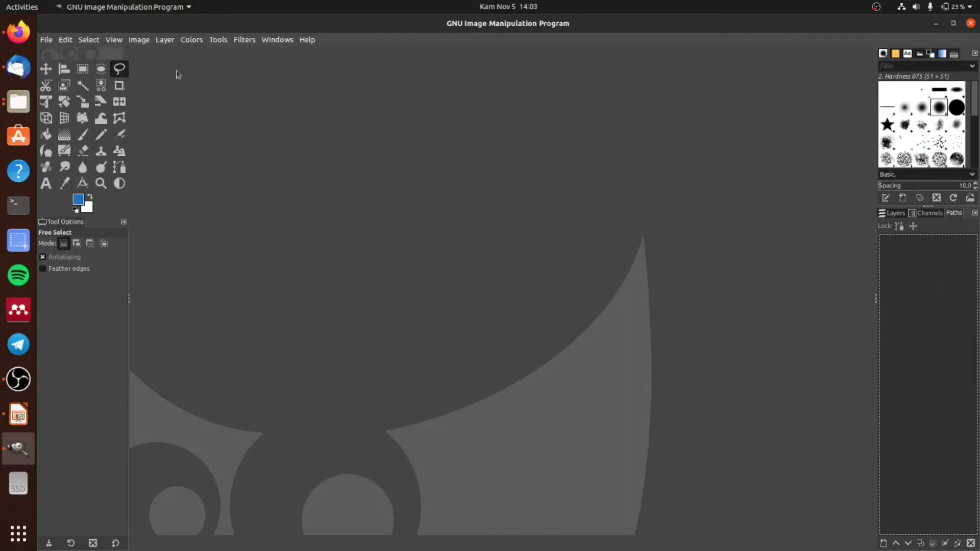
click(168, 41)
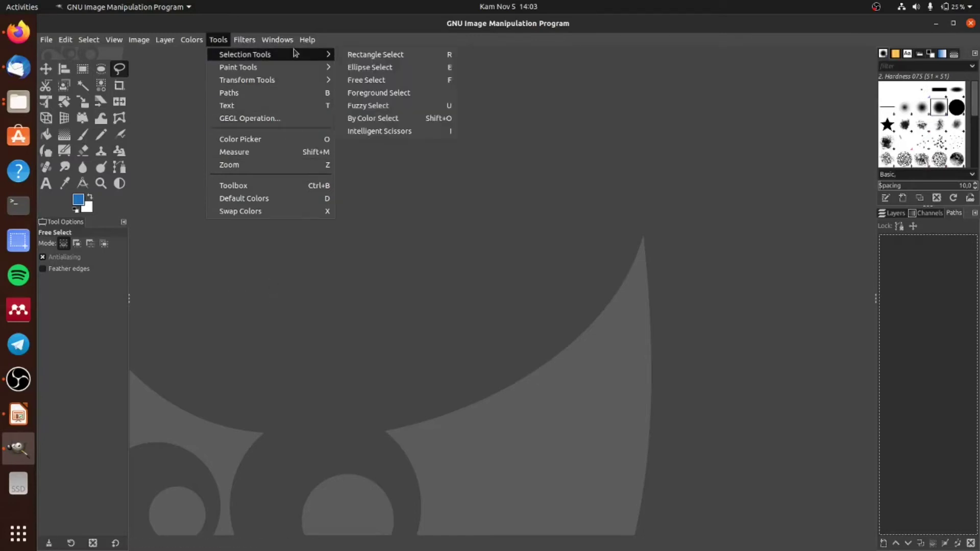
mouse_move(238, 67)
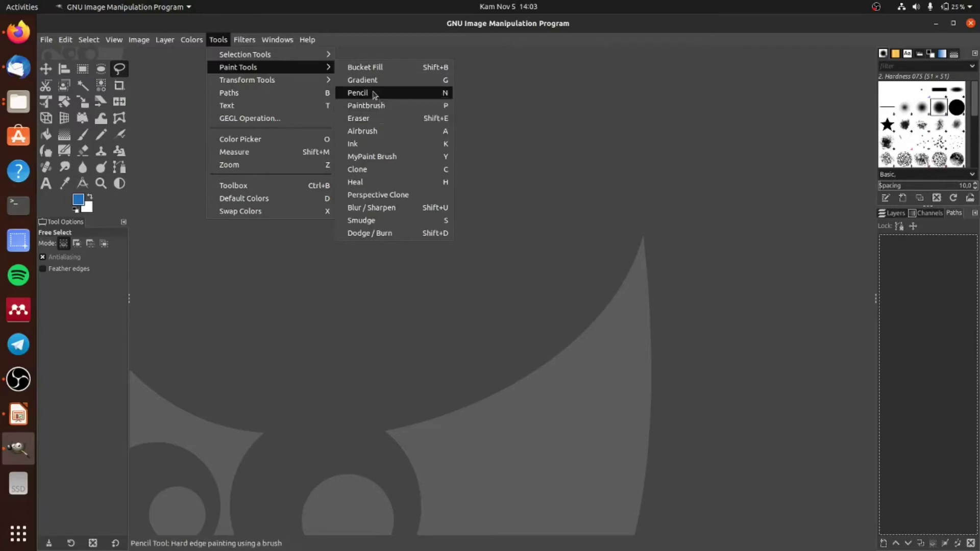
- Choose the Pencil tool, then browse the Tools and Filters menus
click(375, 95)
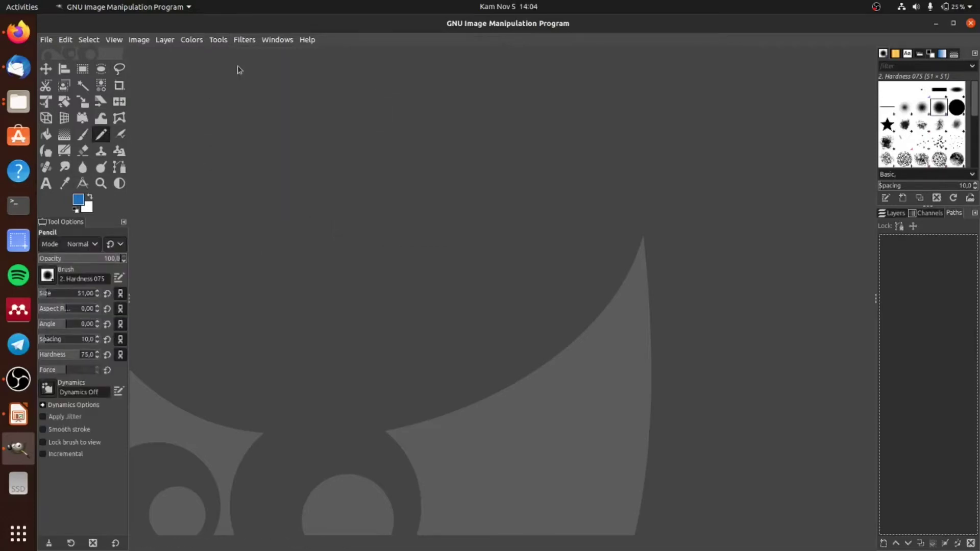
click(220, 40)
click(249, 41)
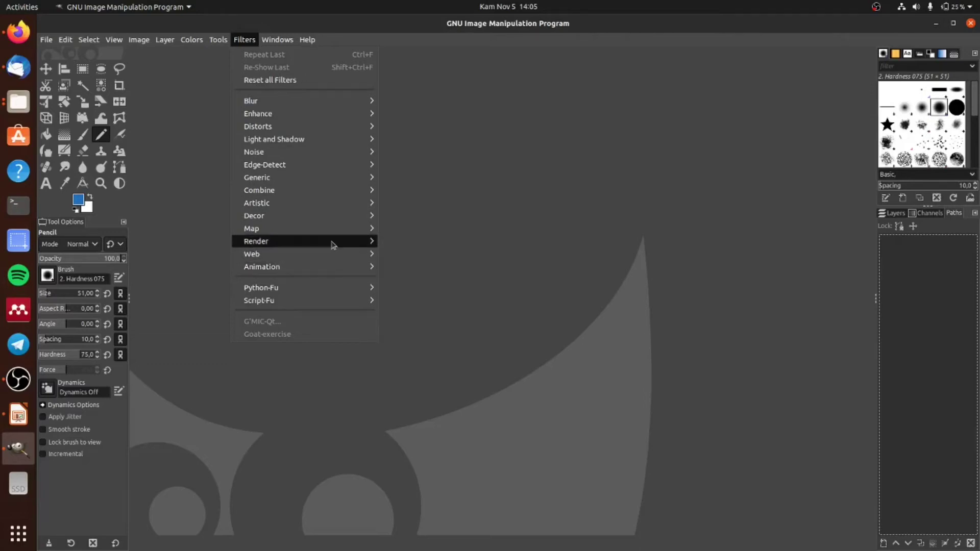
mouse_move(277, 40)
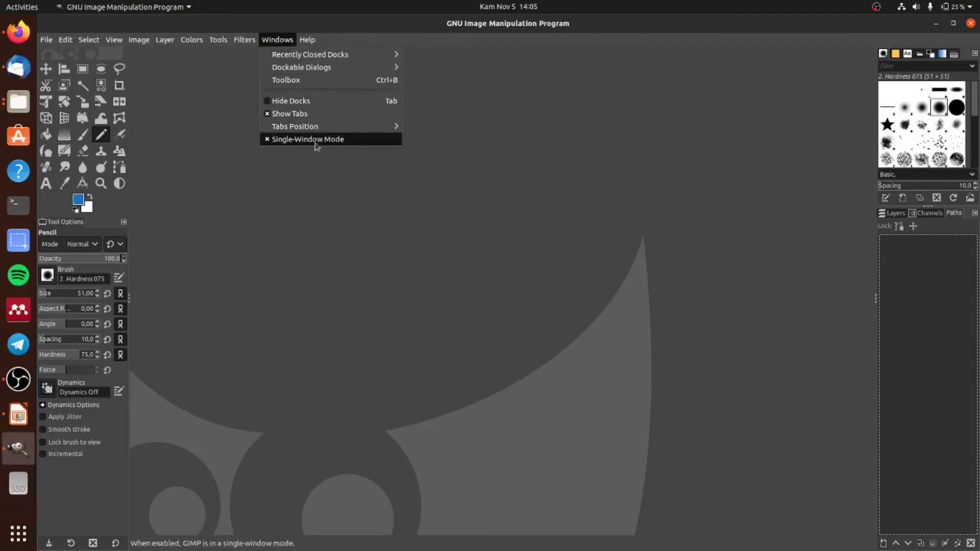
mouse_move(295, 126)
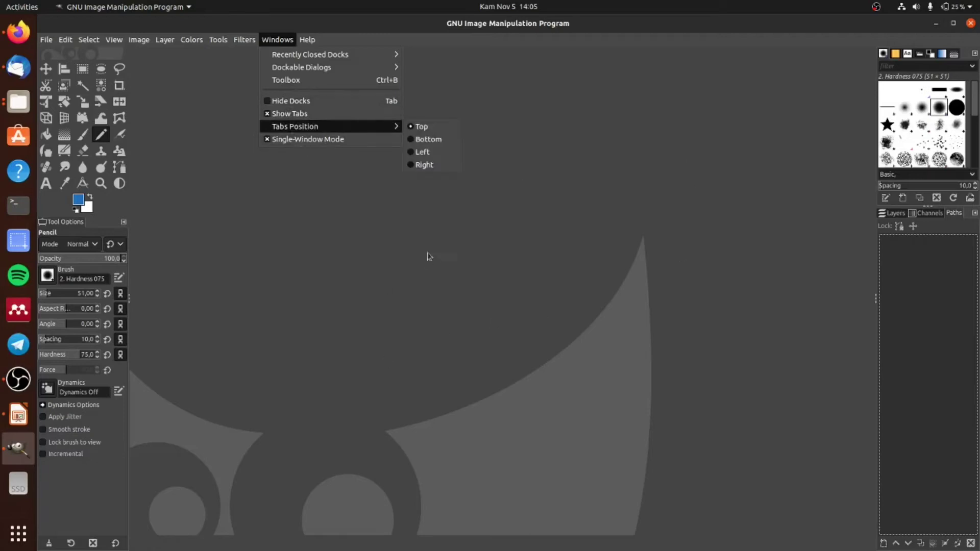
- Try opening the GIMP user manual from Help and dismiss the help-browser error
key(Right)
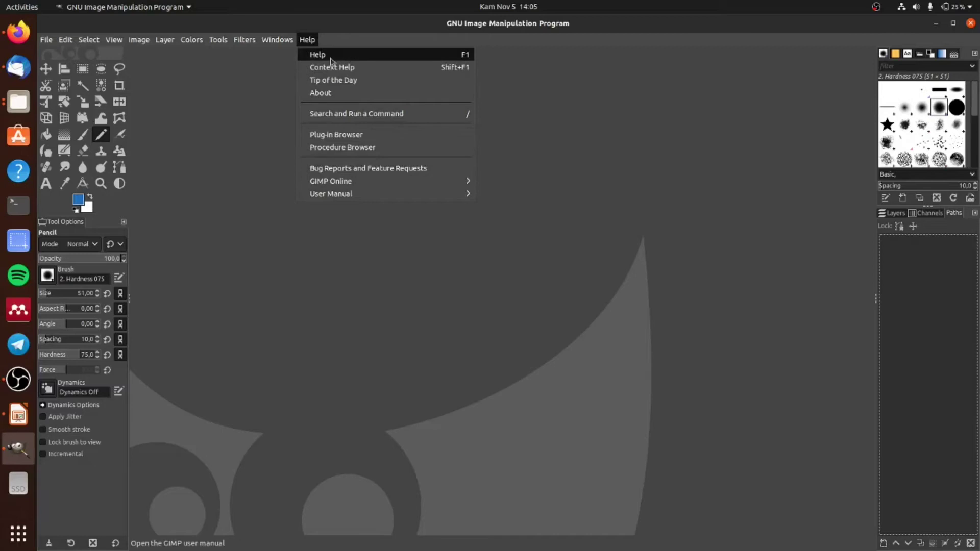
click(358, 60)
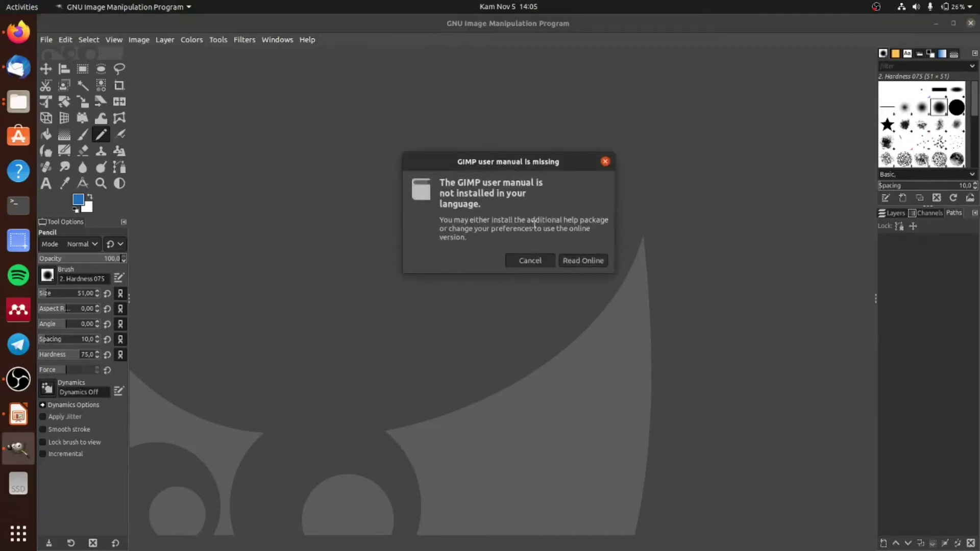
click(590, 263)
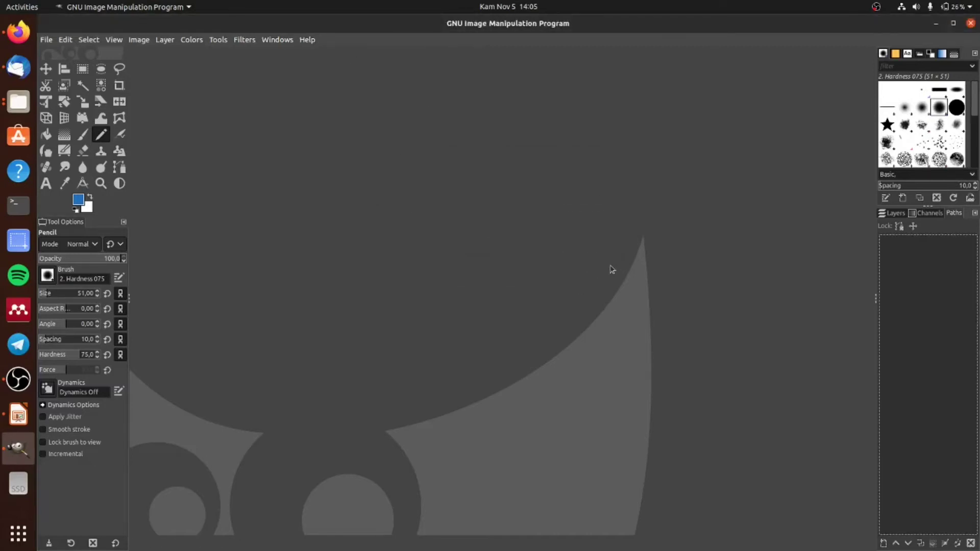
click(604, 263)
- Try context help on a window part, dismiss the error, and reopen the Help menu
click(307, 40)
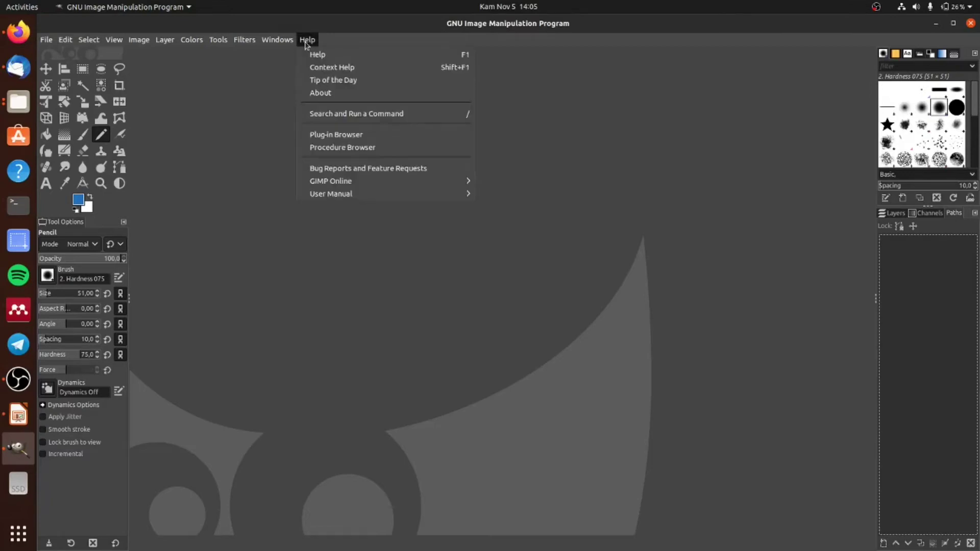
click(341, 72)
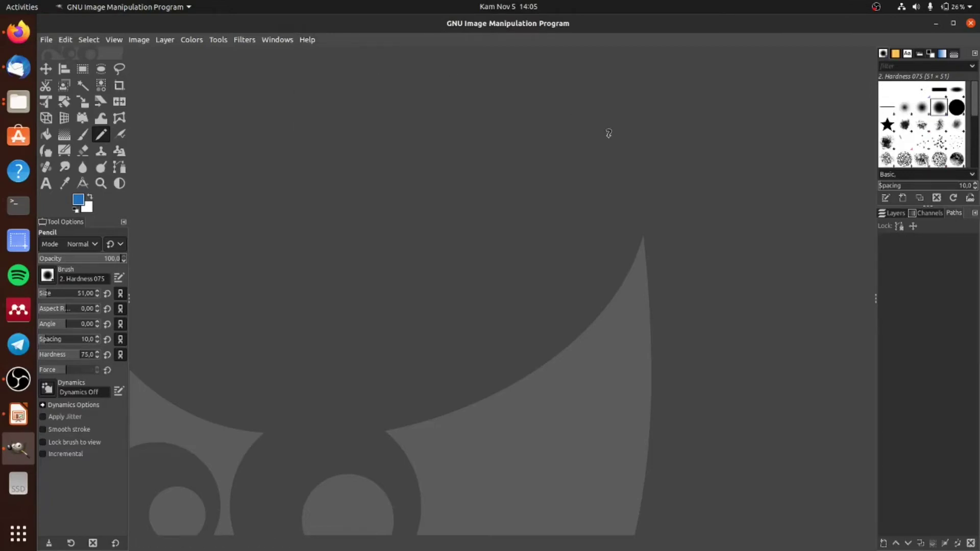
click(906, 113)
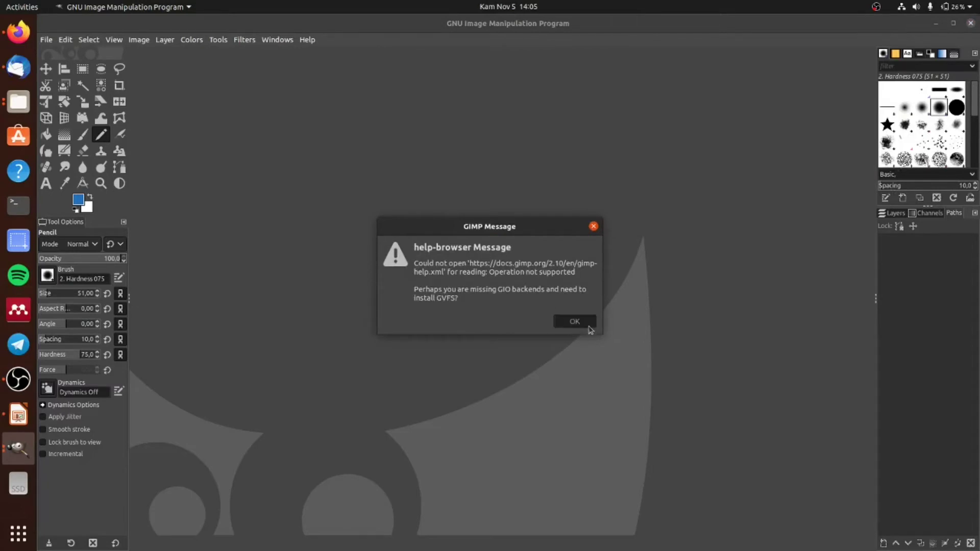
click(575, 321)
click(307, 39)
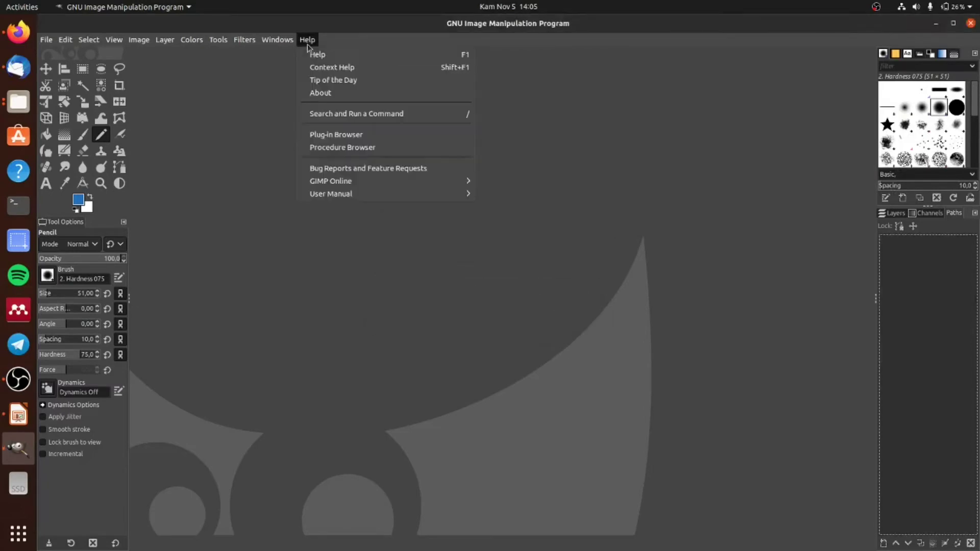
- Open About GIMP and select the 'GIMP 2.10.20' version text
click(343, 93)
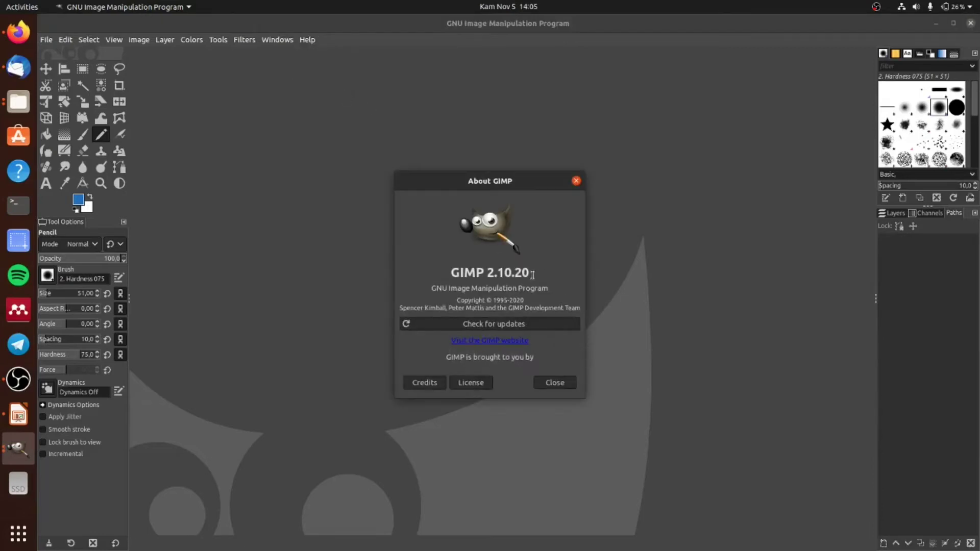
drag(452, 273, 529, 273)
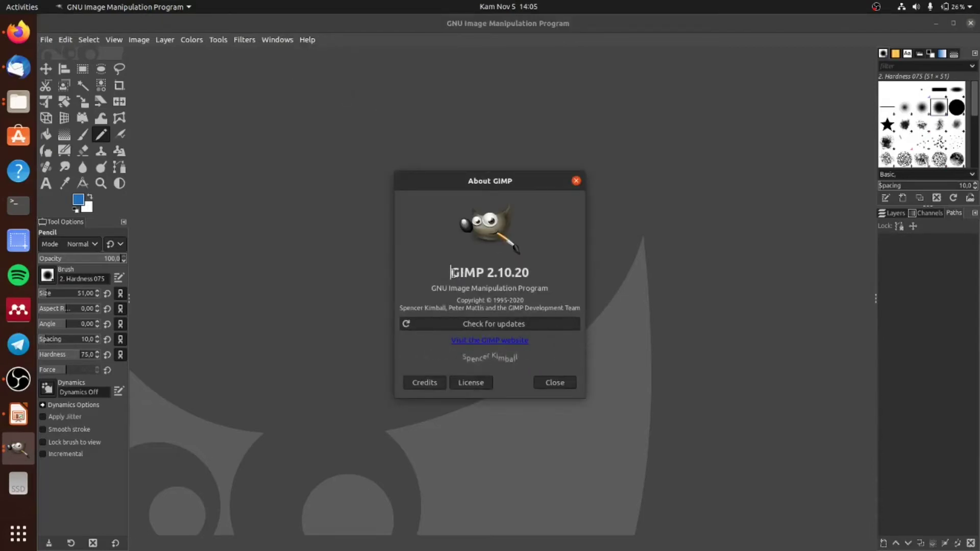
click(505, 280)
double_click(500, 280)
click(498, 280)
drag(451, 273, 534, 274)
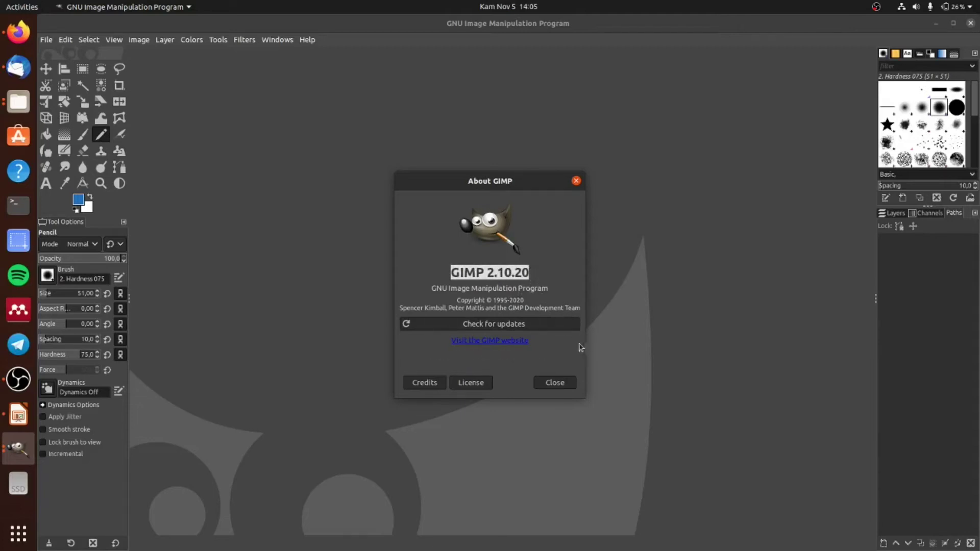
click(422, 384)
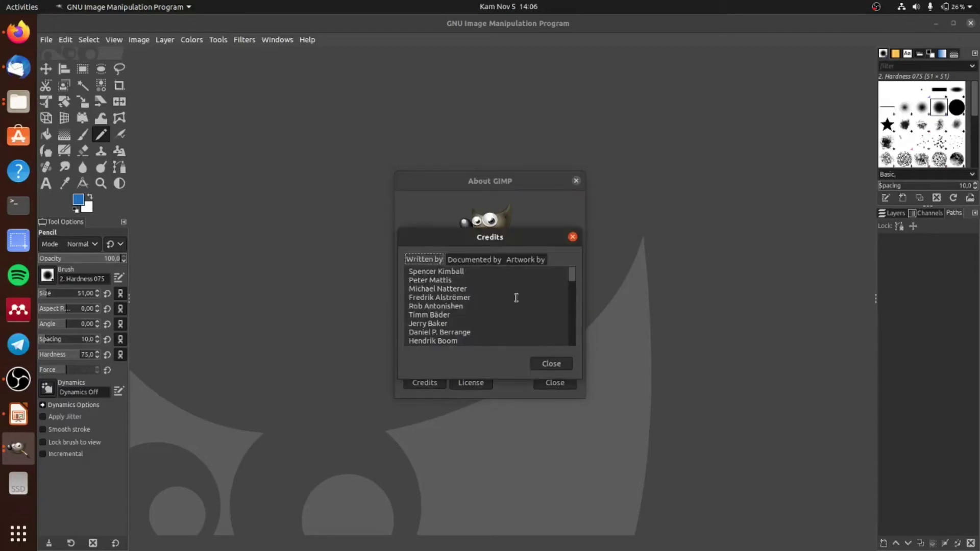
scroll(455, 290, down, 5)
scroll(494, 316, down, 5)
scroll(494, 317, down, 5)
scroll(499, 313, down, 5)
scroll(499, 307, down, 5)
click(474, 260)
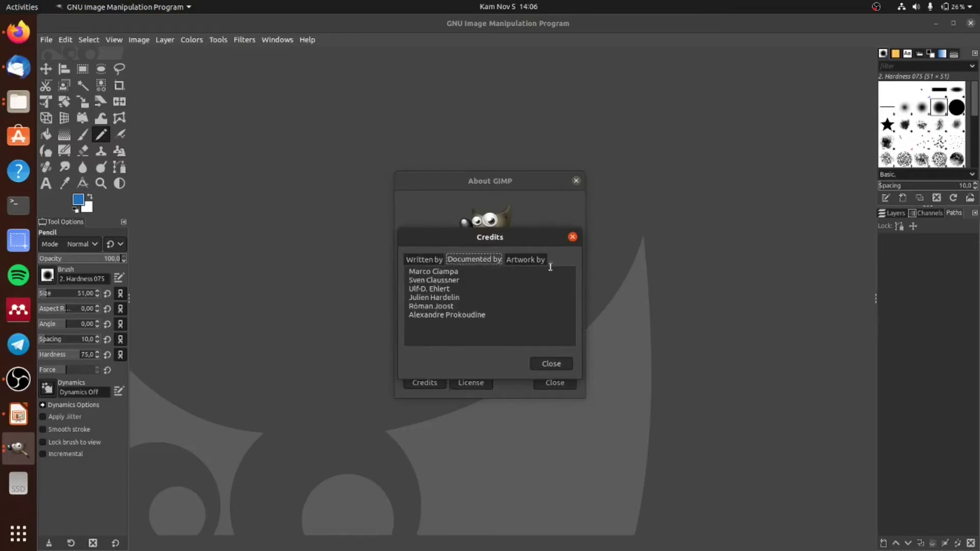
click(525, 259)
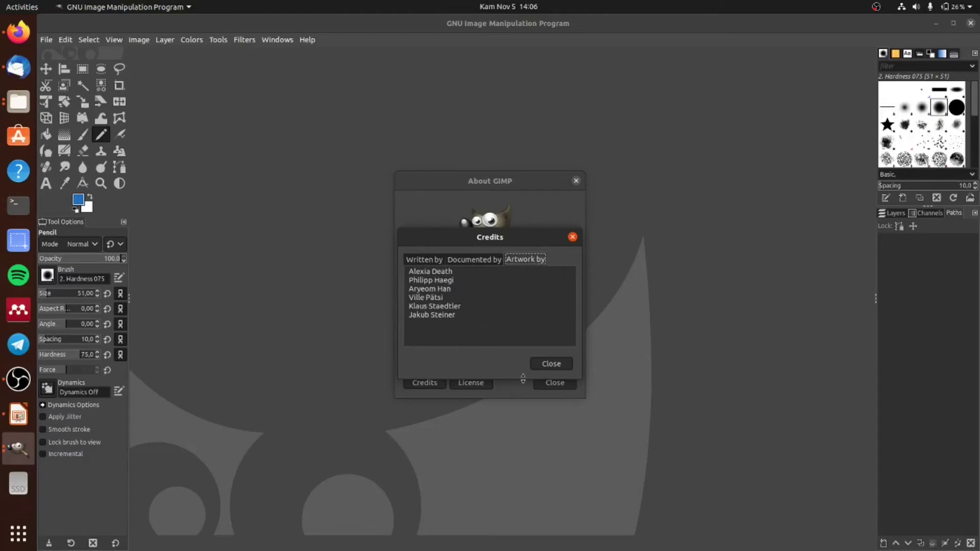
click(551, 363)
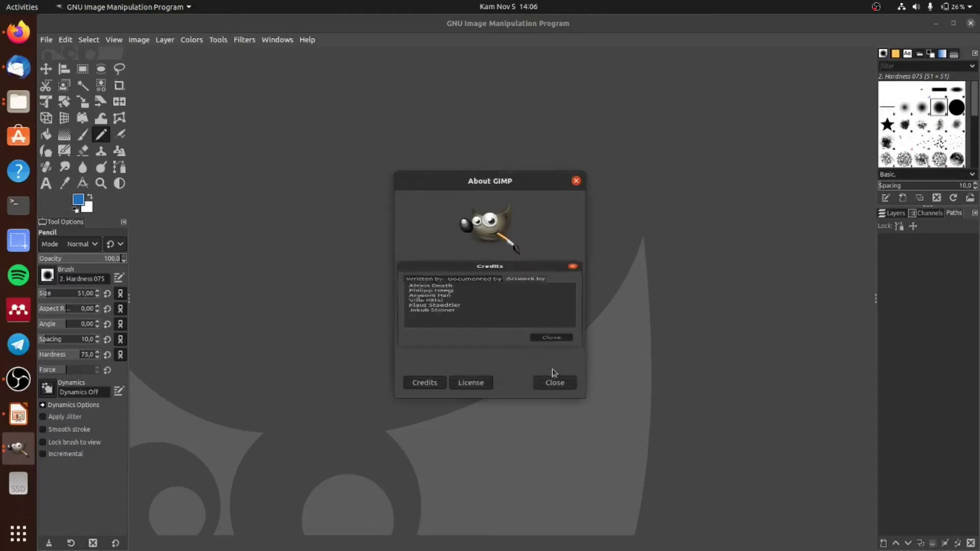
- Open GIMP's License text from About, scroll through it, and close it
click(486, 387)
scroll(543, 294, down, 1)
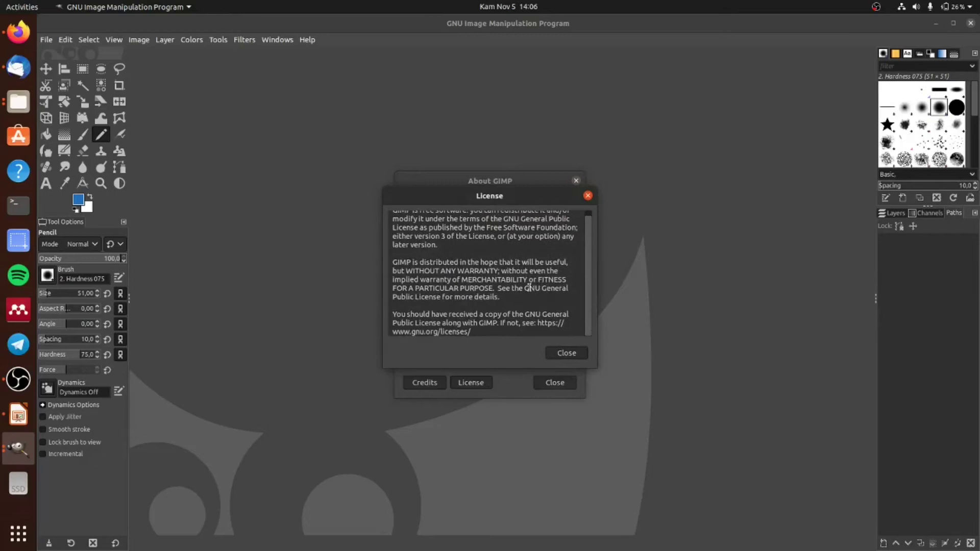
click(587, 196)
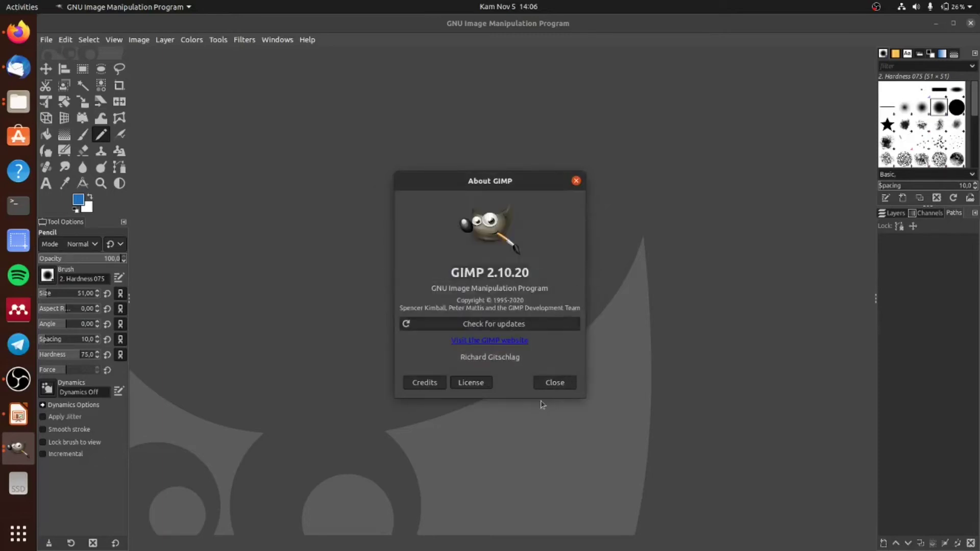
click(570, 386)
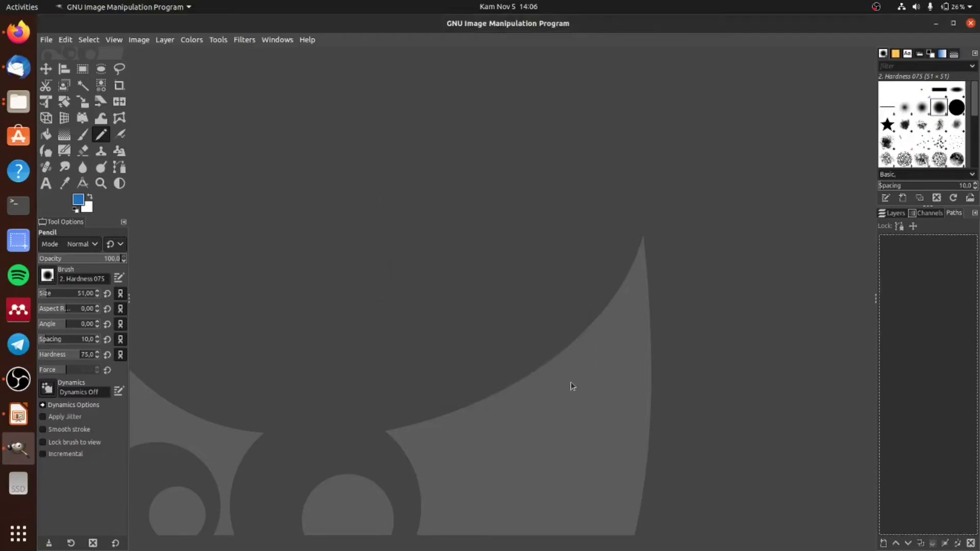
click(311, 41)
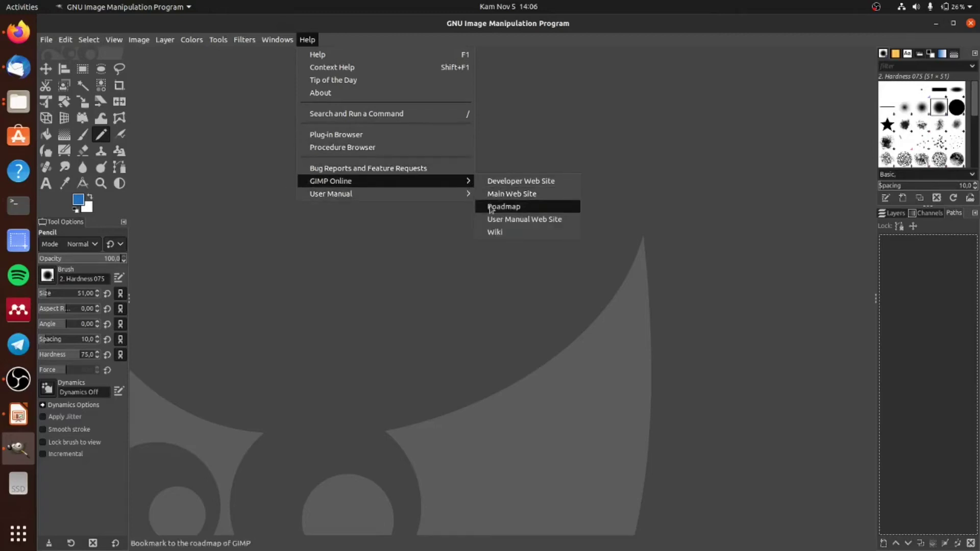
mouse_move(331, 193)
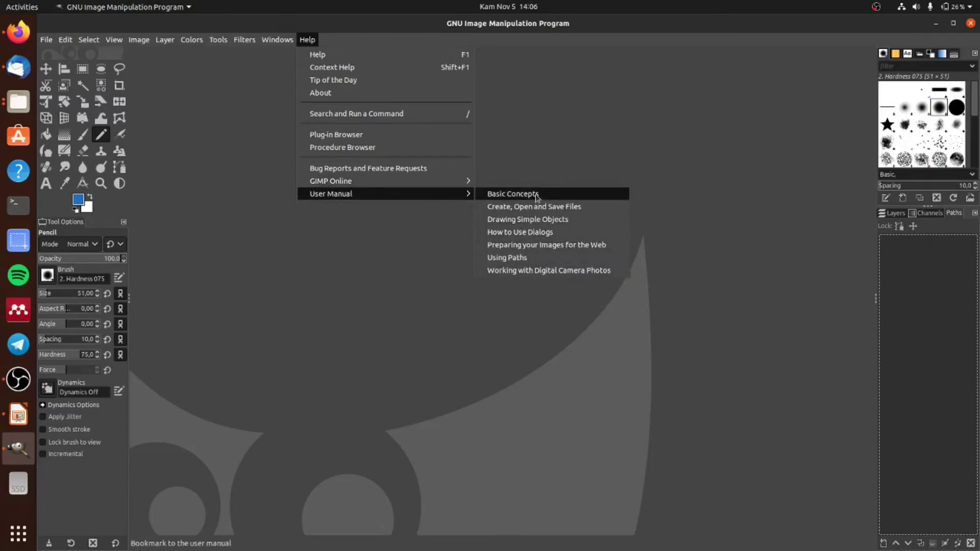
click(510, 195)
click(610, 260)
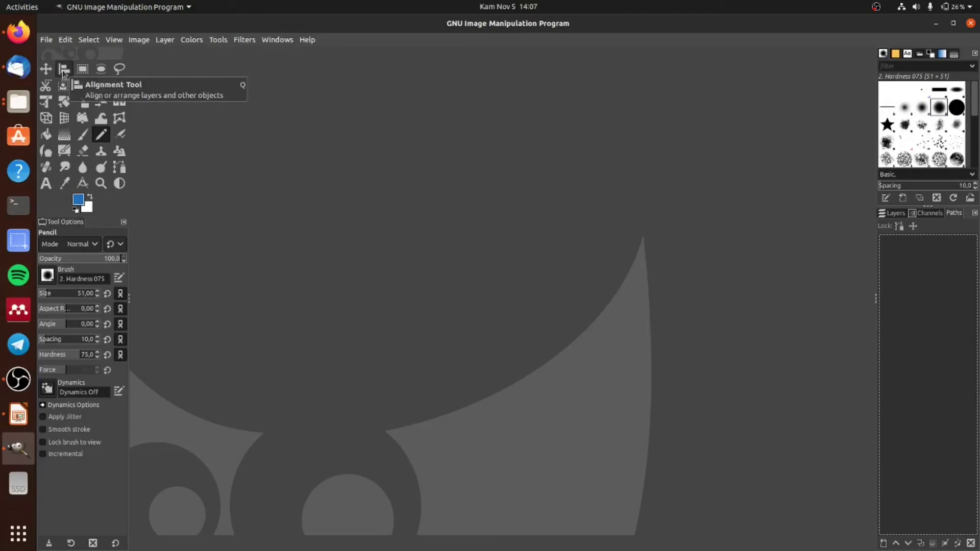
- Try the Alignment and Rectangle Select tools, leaving the position unit as pixels
click(64, 71)
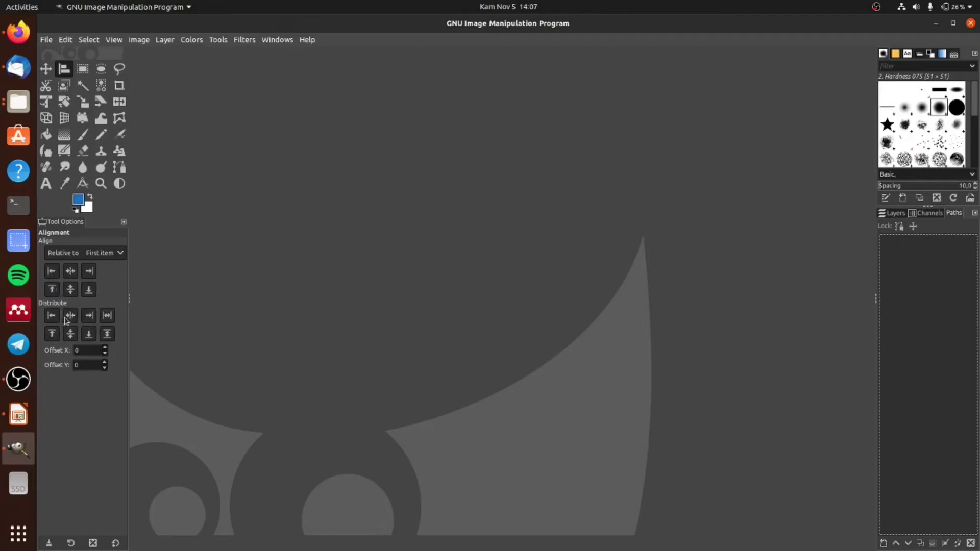
click(83, 71)
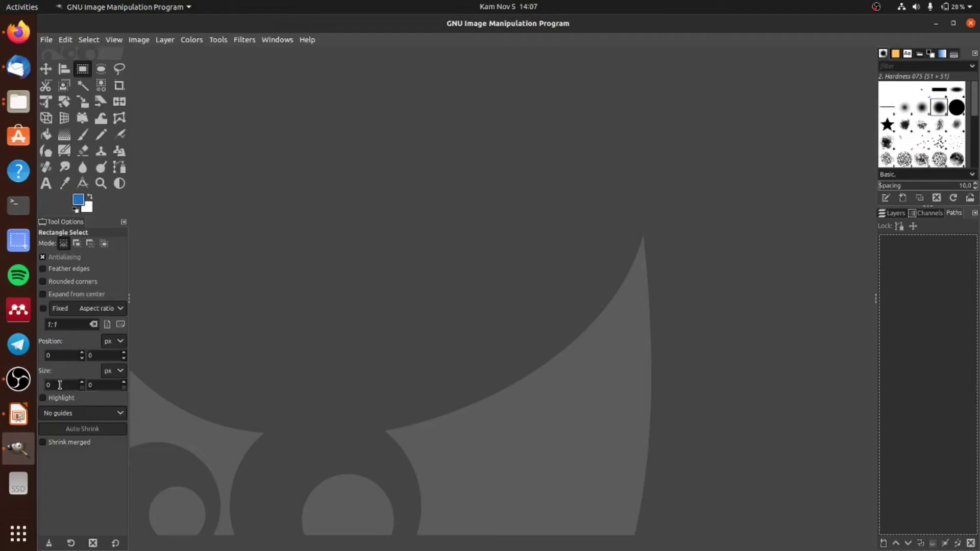
click(122, 344)
click(123, 344)
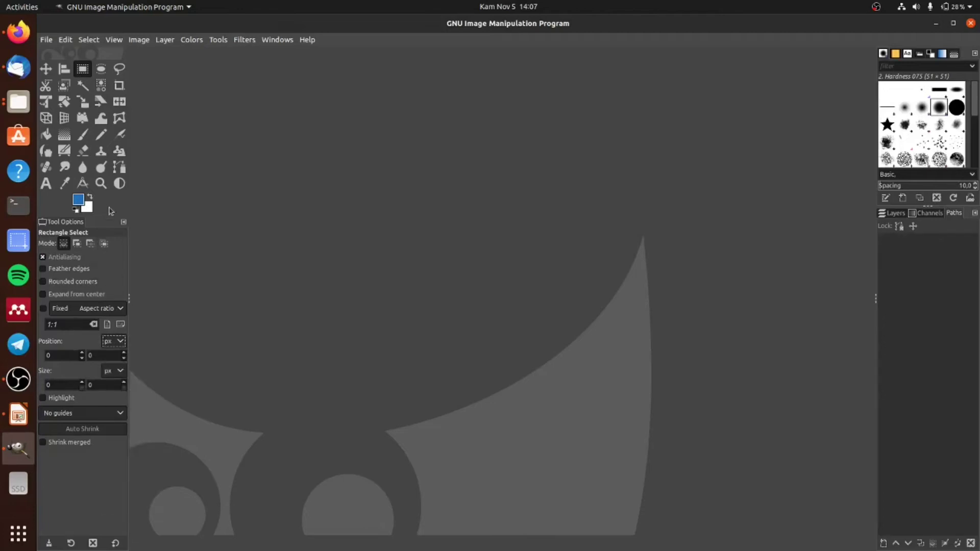
- Step through Ellipse, Free Select, Cage, Clone, MyPaint, Healing and Smudge, ending on Measure
click(101, 69)
click(119, 69)
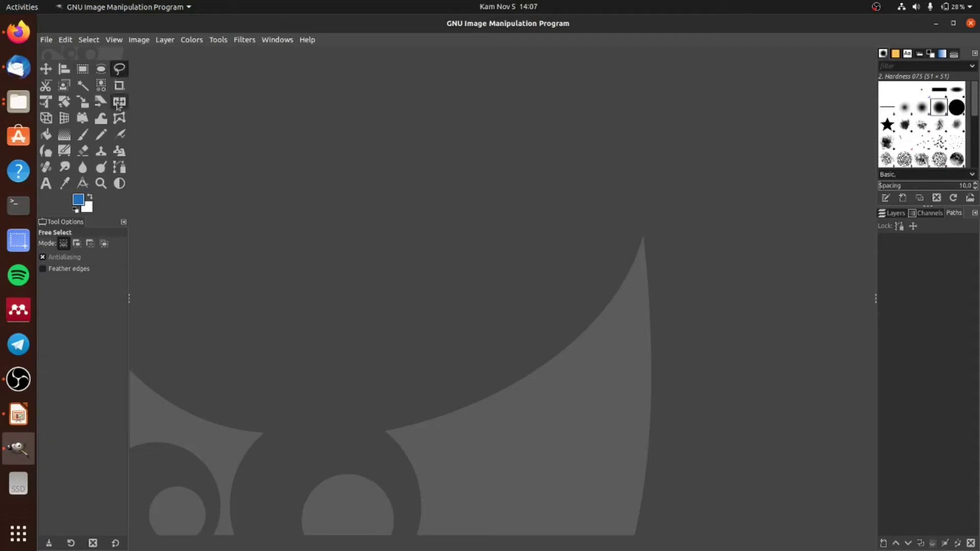
click(119, 118)
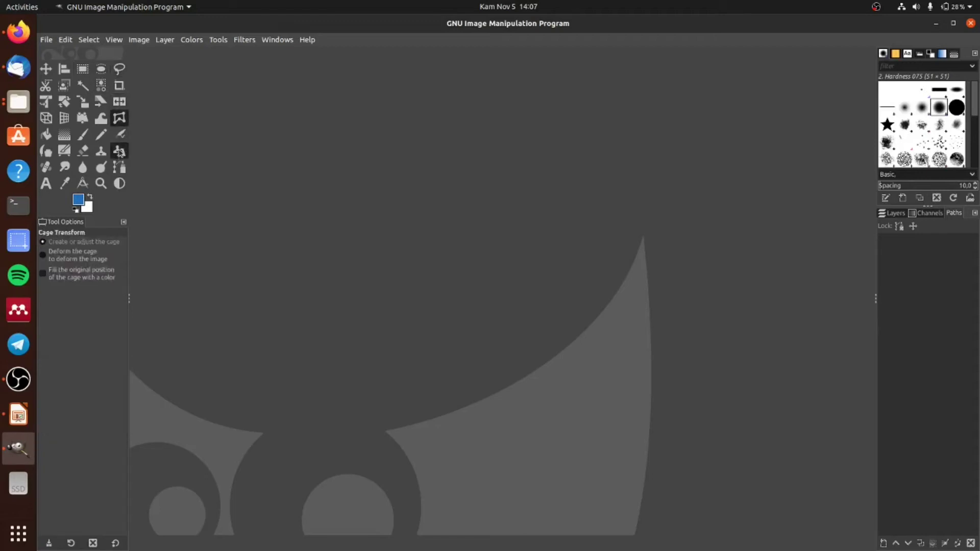
click(119, 150)
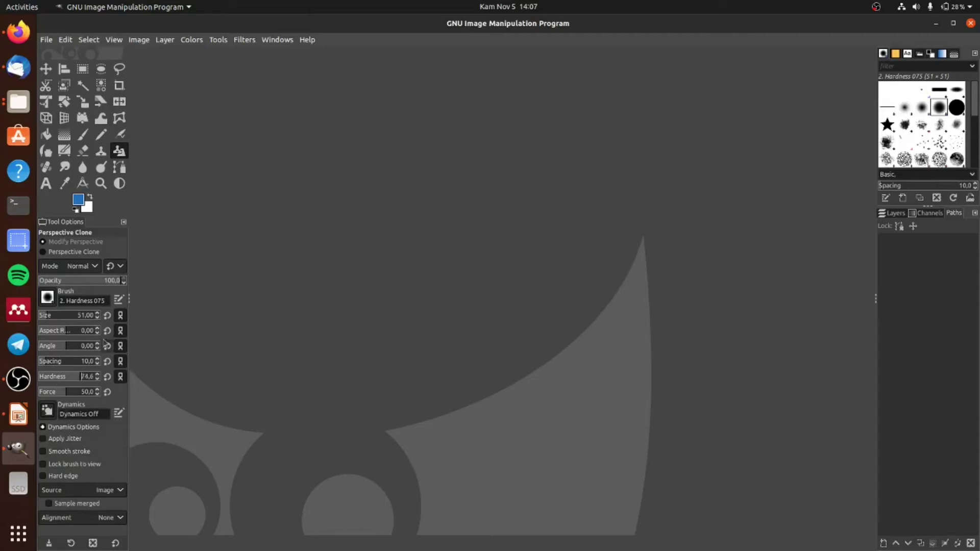
click(100, 152)
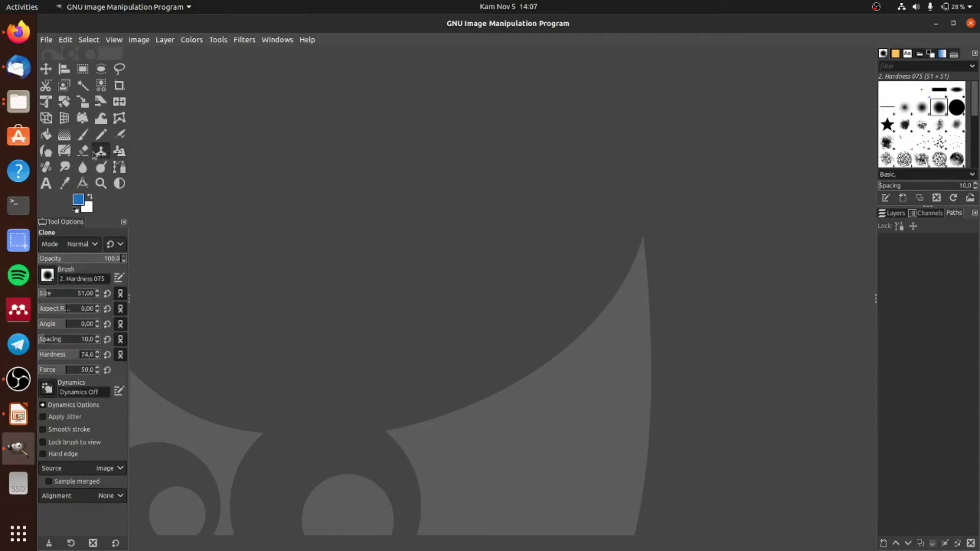
click(59, 152)
click(46, 151)
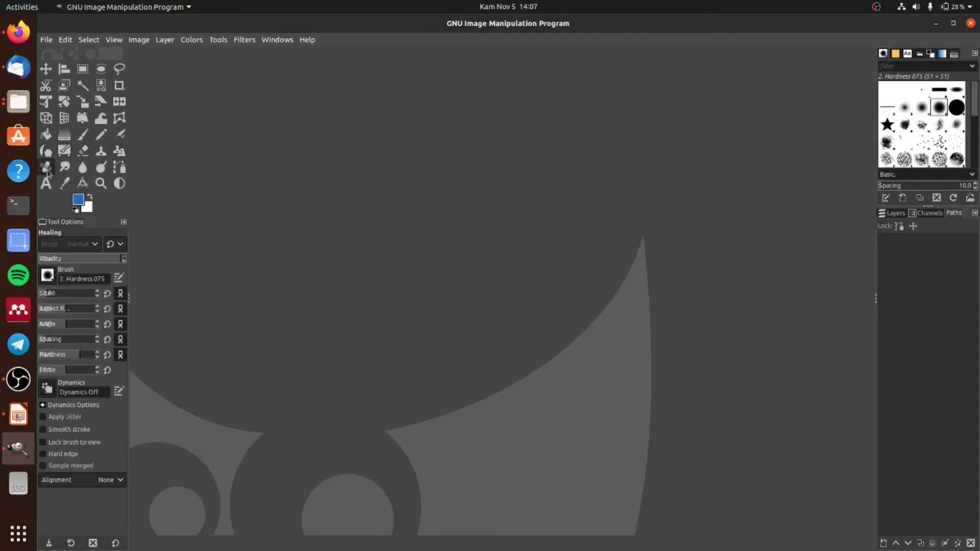
click(65, 168)
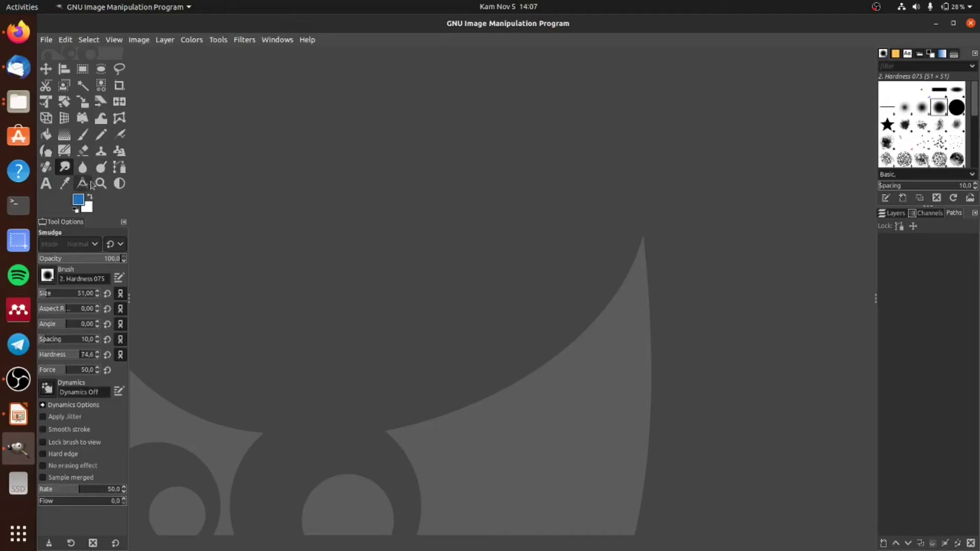
click(84, 185)
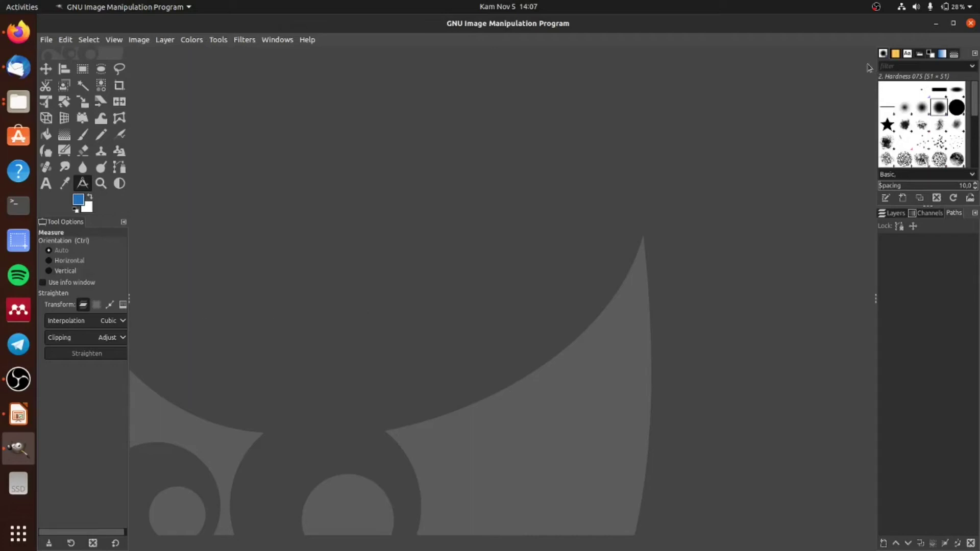
- Detach the Tool Options tab into a floating window and close it
click(124, 222)
mouse_move(46, 237)
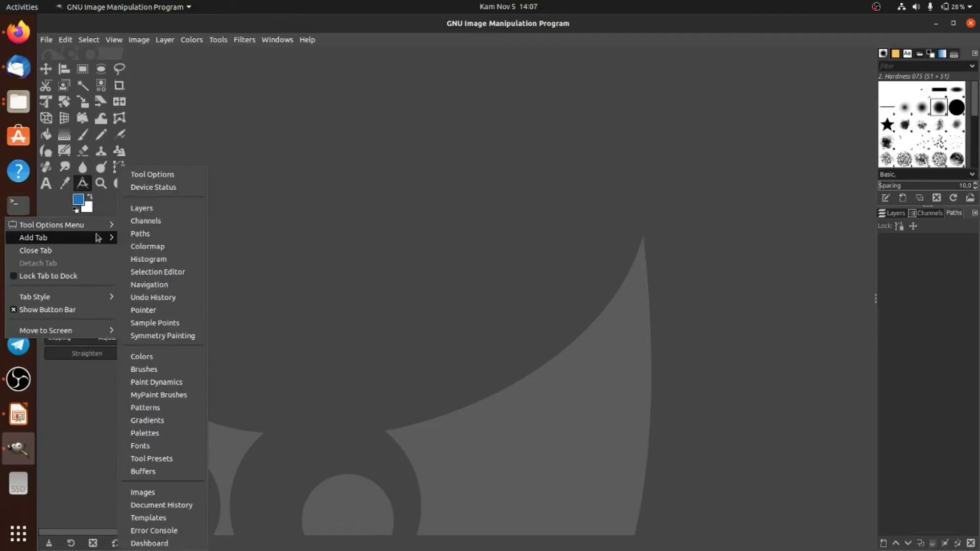
click(243, 313)
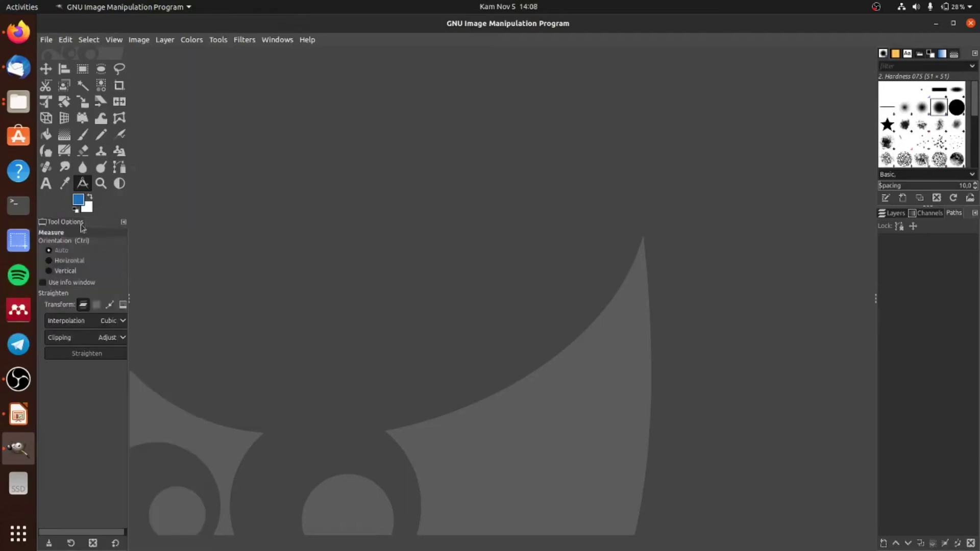
drag(81, 228, 339, 244)
click(443, 171)
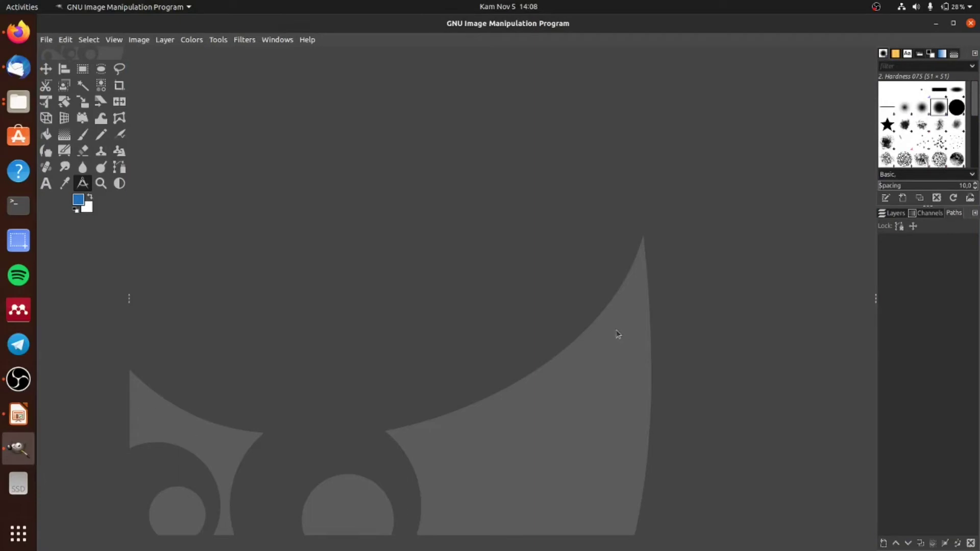
- Re-add Tool Options as a tab in the right dock, then dock it on the left
click(974, 54)
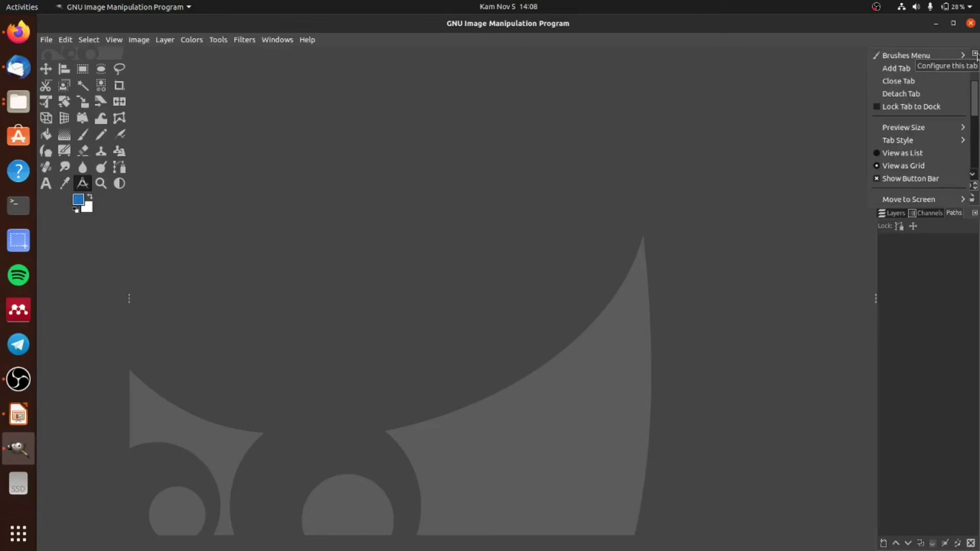
mouse_move(896, 68)
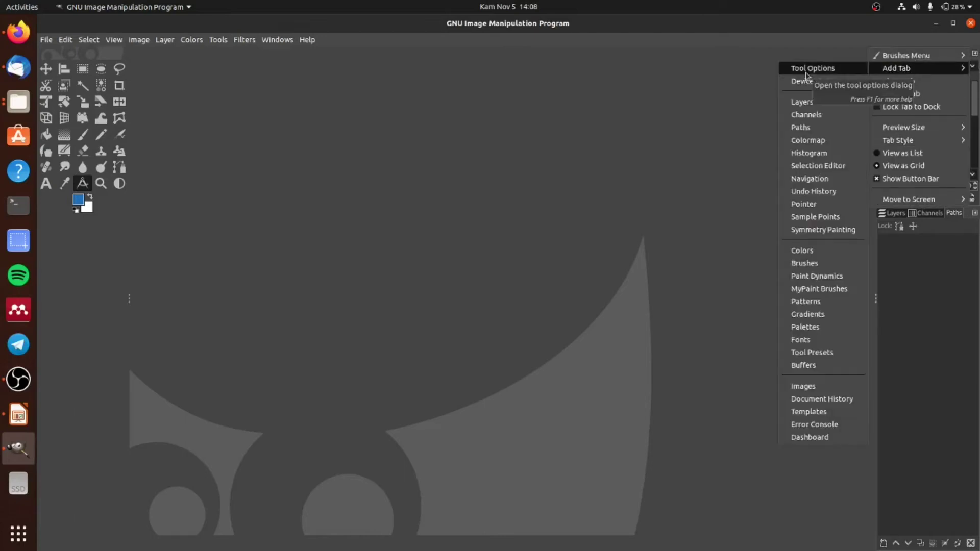
click(837, 69)
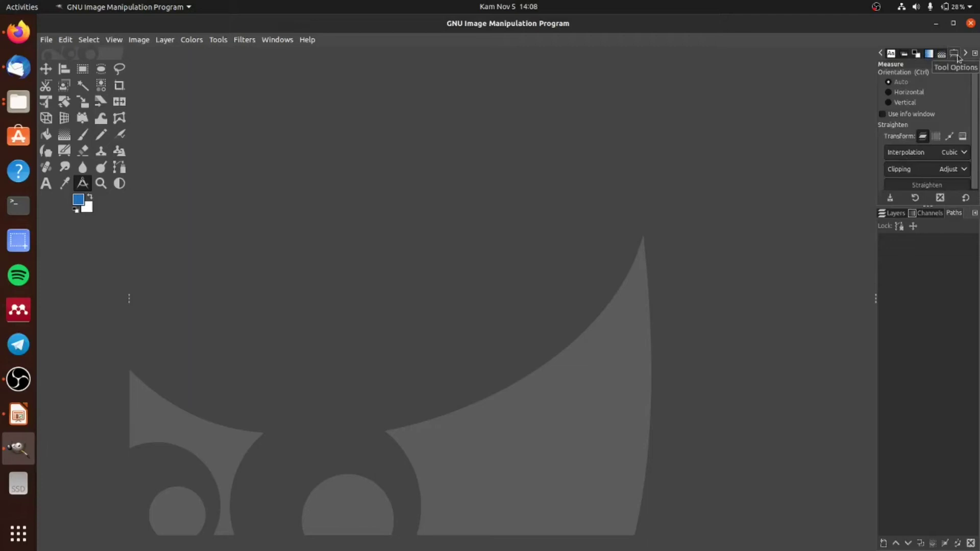
drag(955, 54, 408, 222)
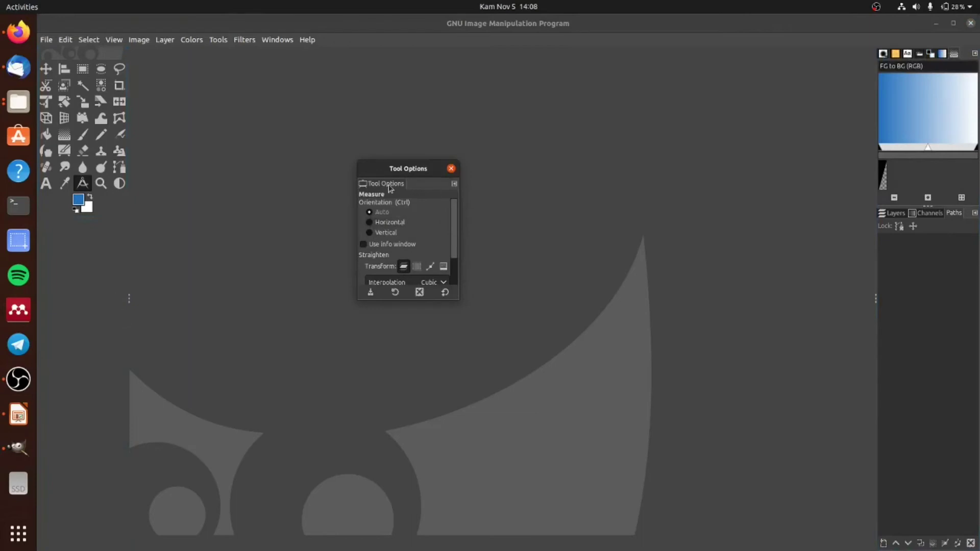
drag(397, 168, 88, 276)
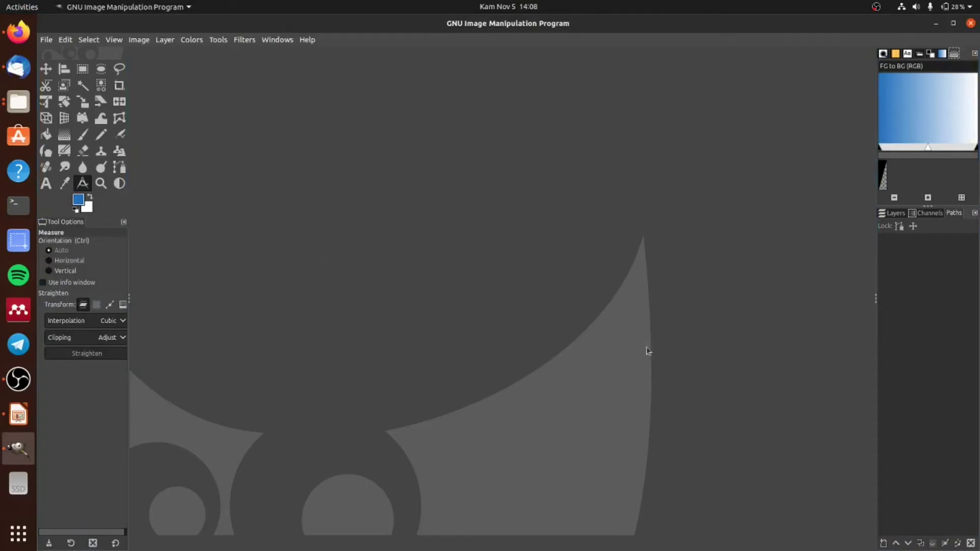
- Click through the upper dock's colours, images, patterns and brushes tabs, then show layers
click(942, 54)
click(920, 54)
click(907, 54)
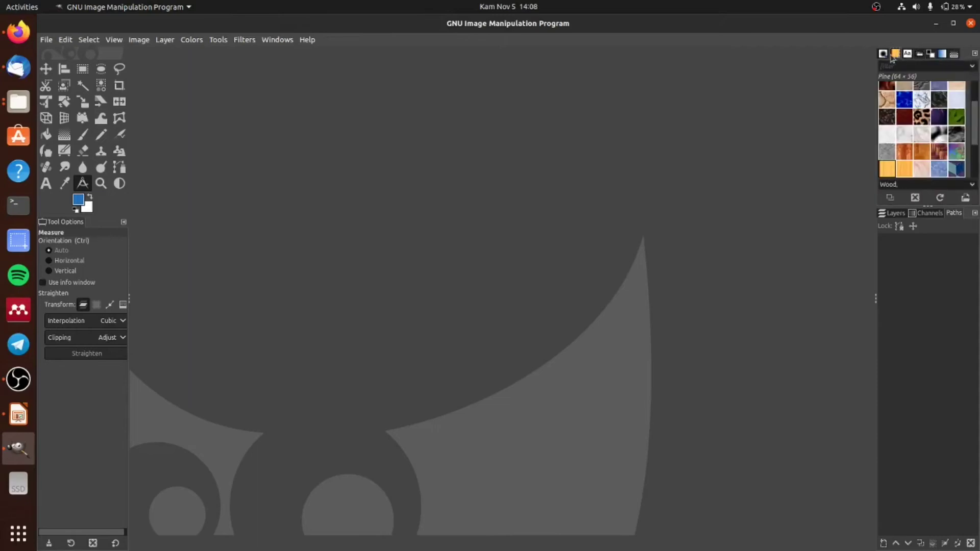
click(883, 54)
click(898, 218)
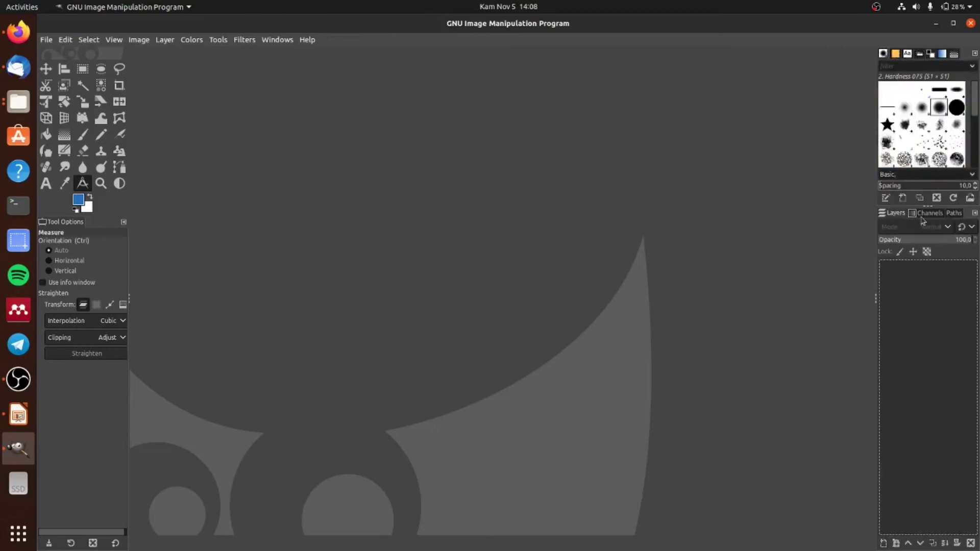
- Add a Layers tab to the upper dock, then detach it and close its window
click(975, 54)
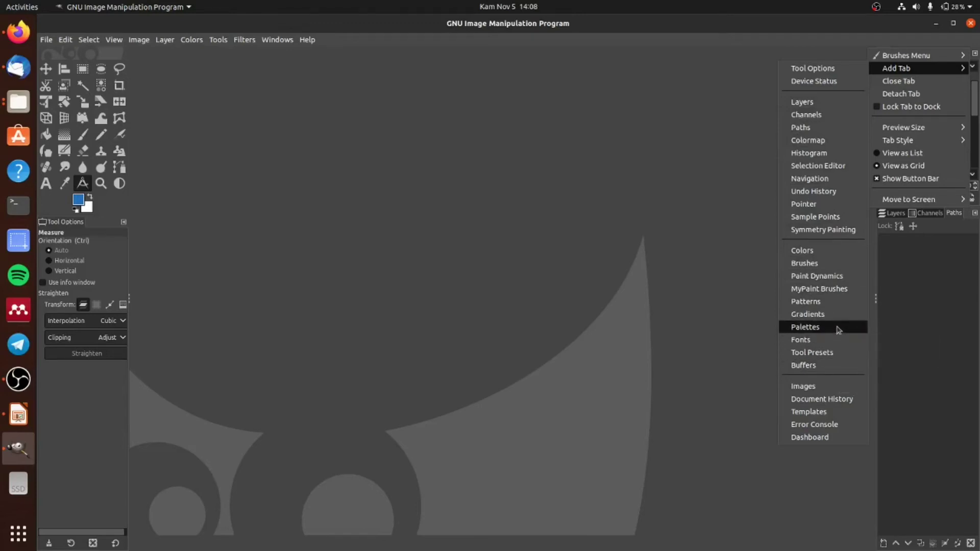
click(814, 103)
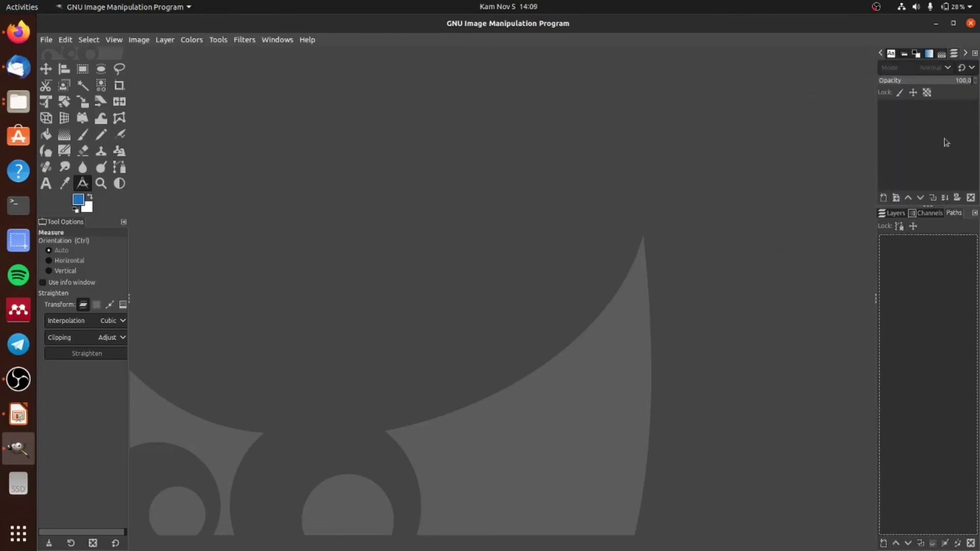
click(891, 213)
click(928, 214)
click(887, 217)
click(896, 130)
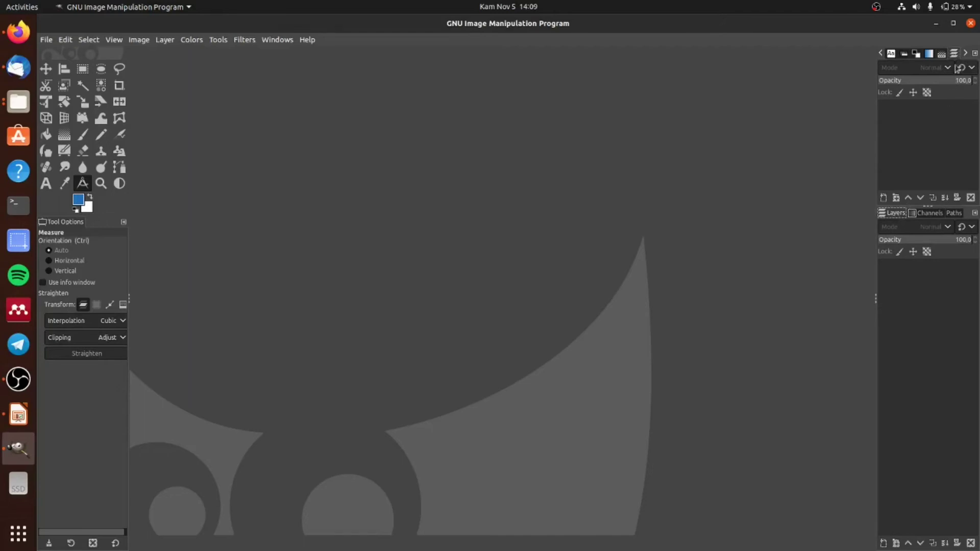
drag(954, 54, 735, 194)
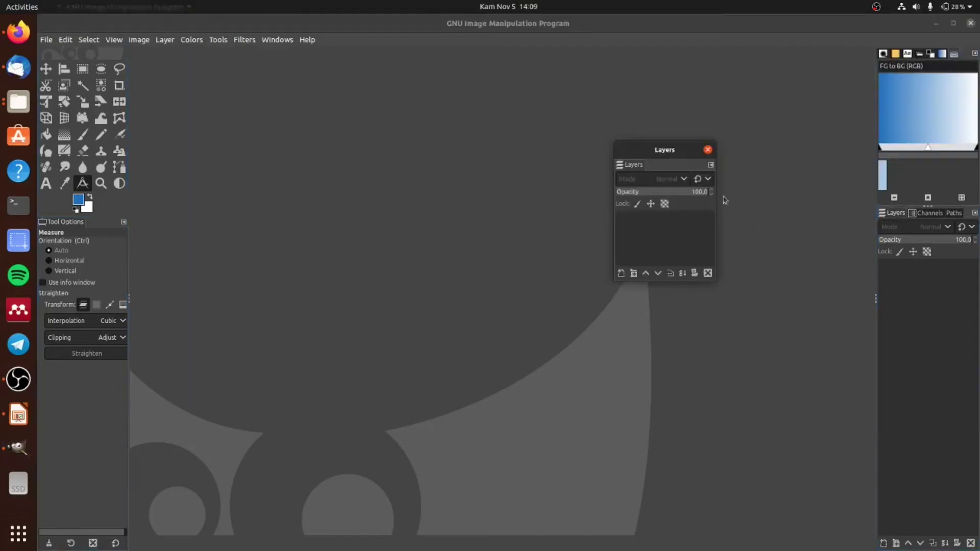
click(708, 150)
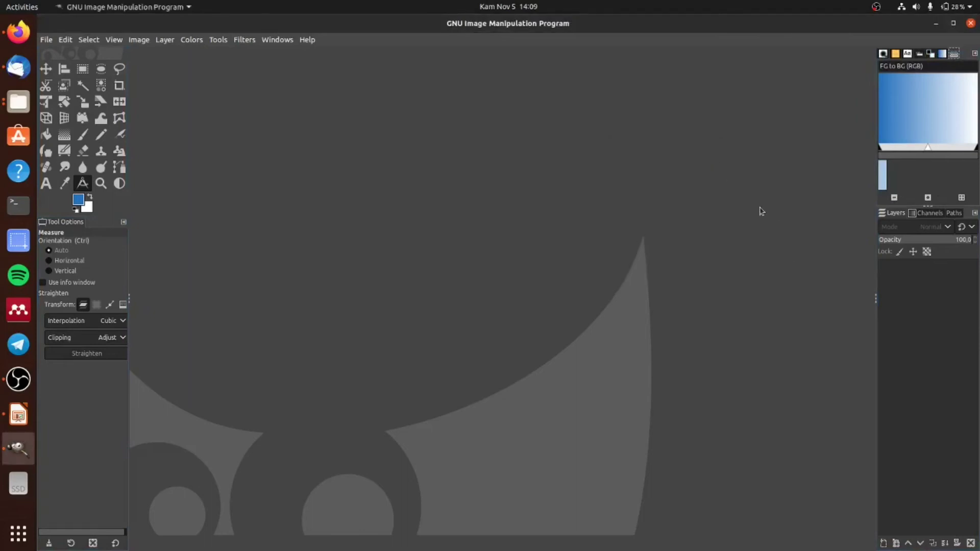
- Switch the upper dock to Patterns and browse the Patterns and Tool Options tab menus
click(942, 54)
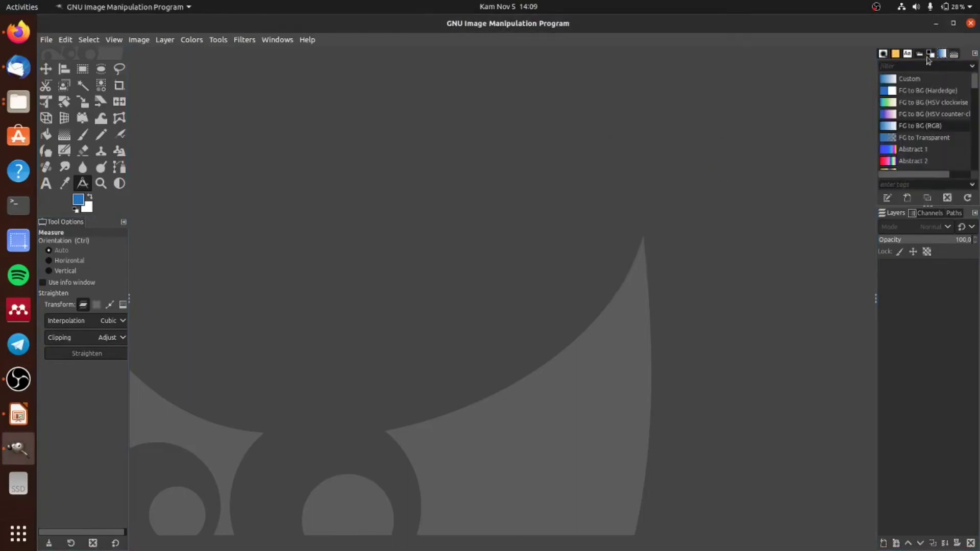
click(920, 54)
click(896, 54)
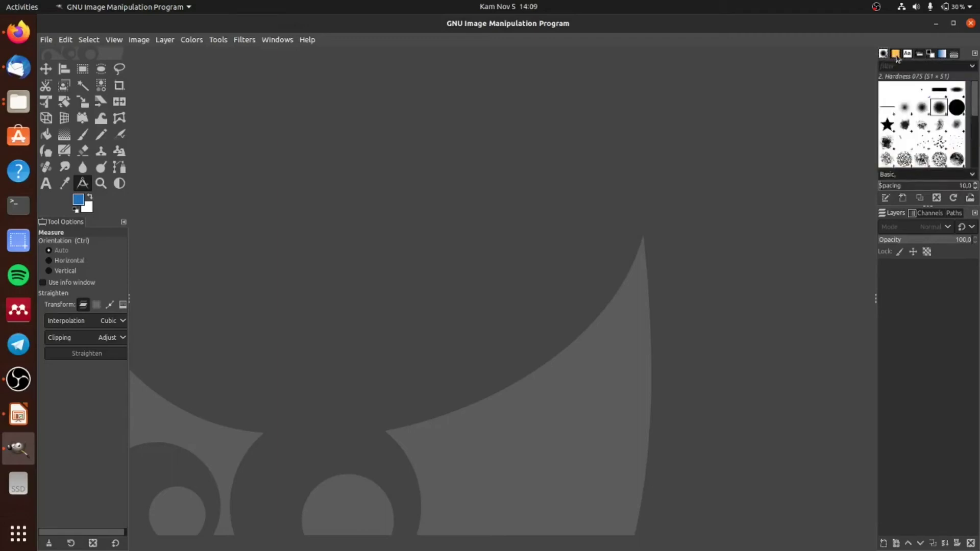
click(896, 54)
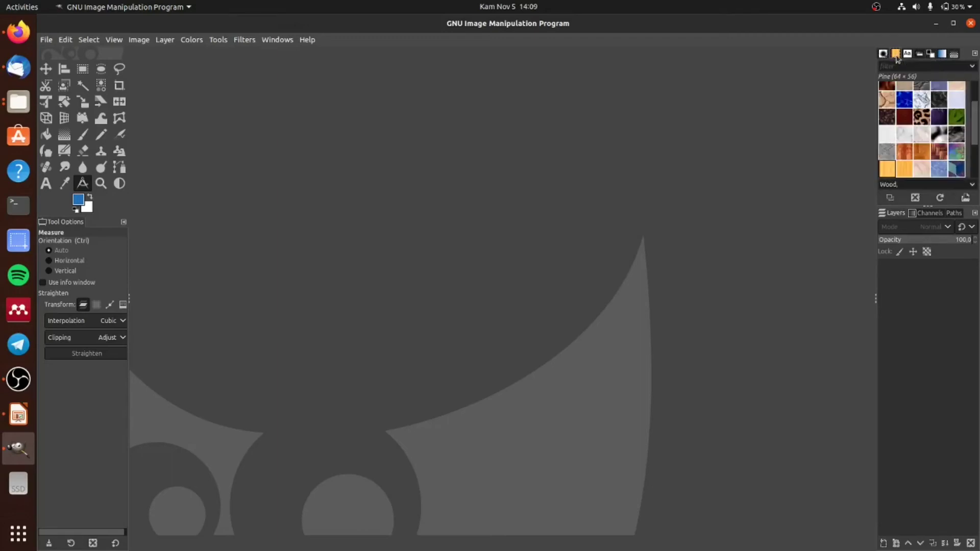
click(975, 54)
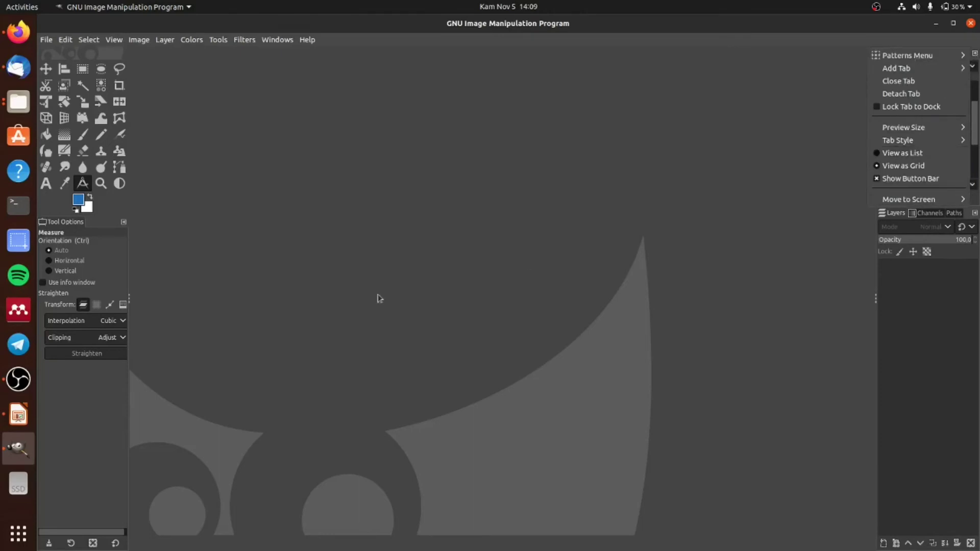
click(117, 238)
click(123, 223)
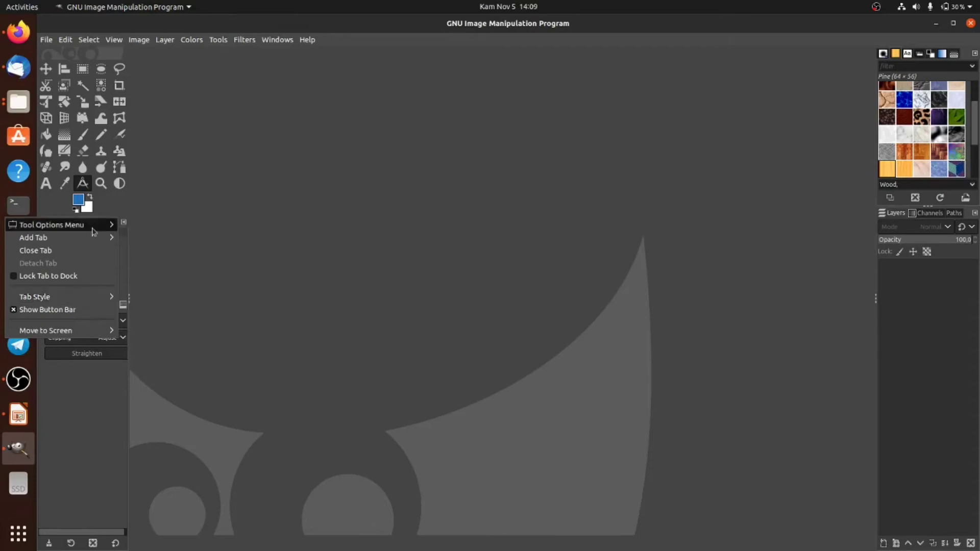
mouse_move(61, 296)
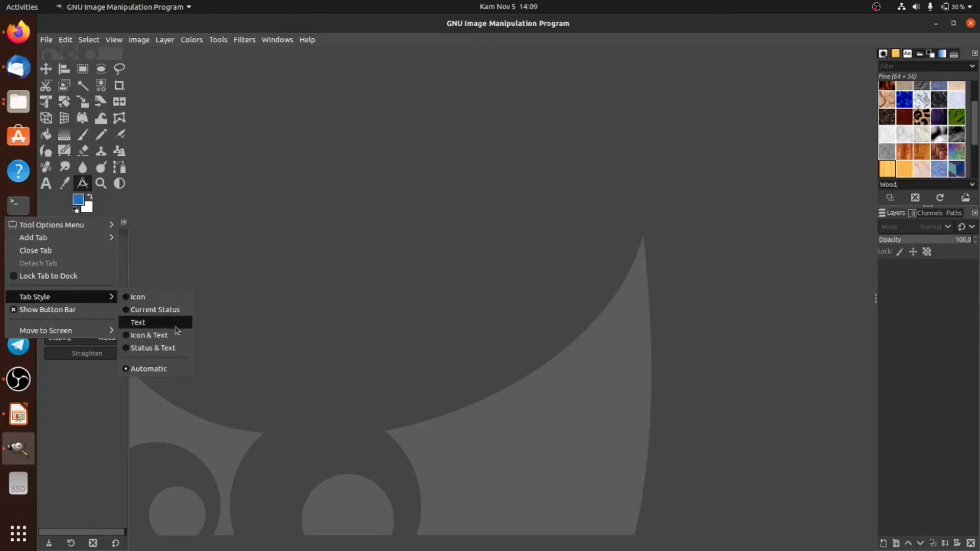
- Try the Text-only Tool Options tab style, then switch to Icon & Text
click(153, 297)
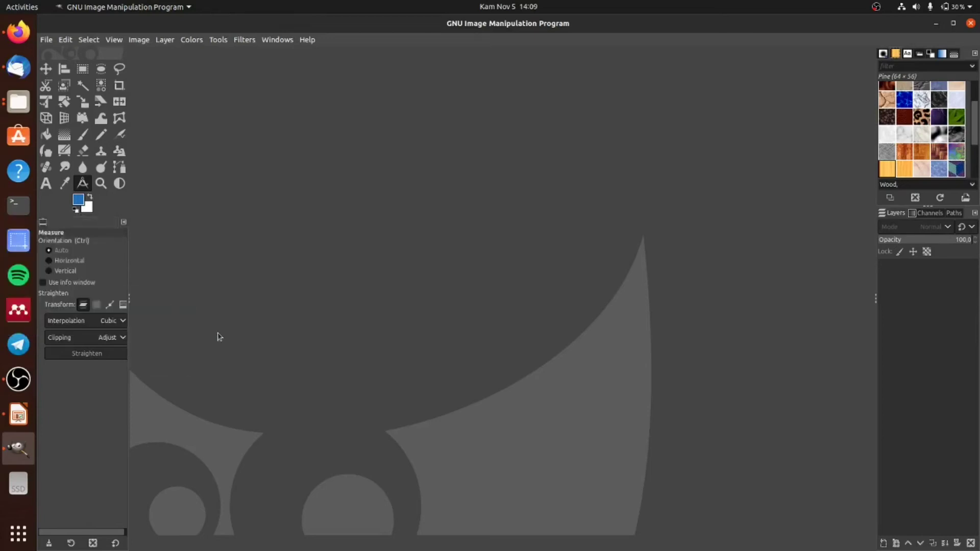
click(123, 222)
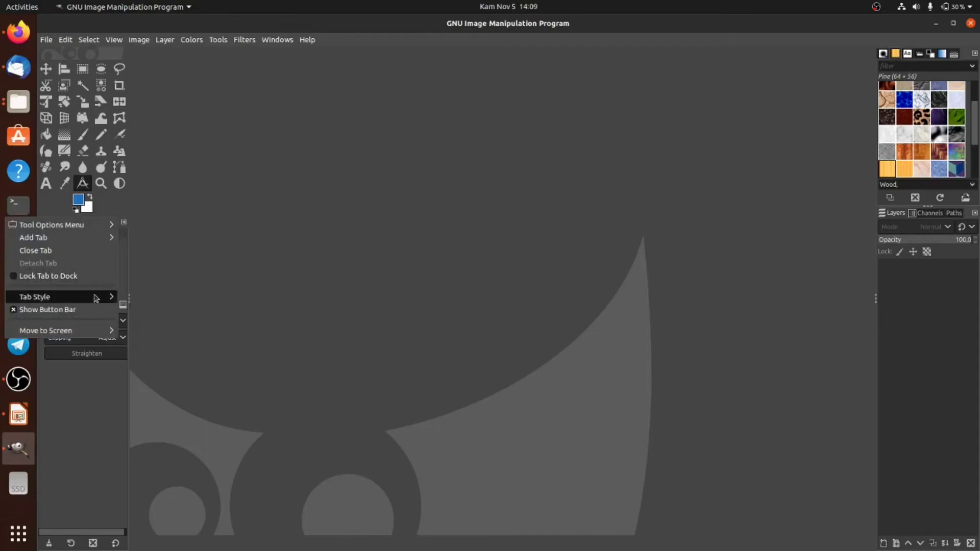
mouse_move(34, 296)
click(164, 323)
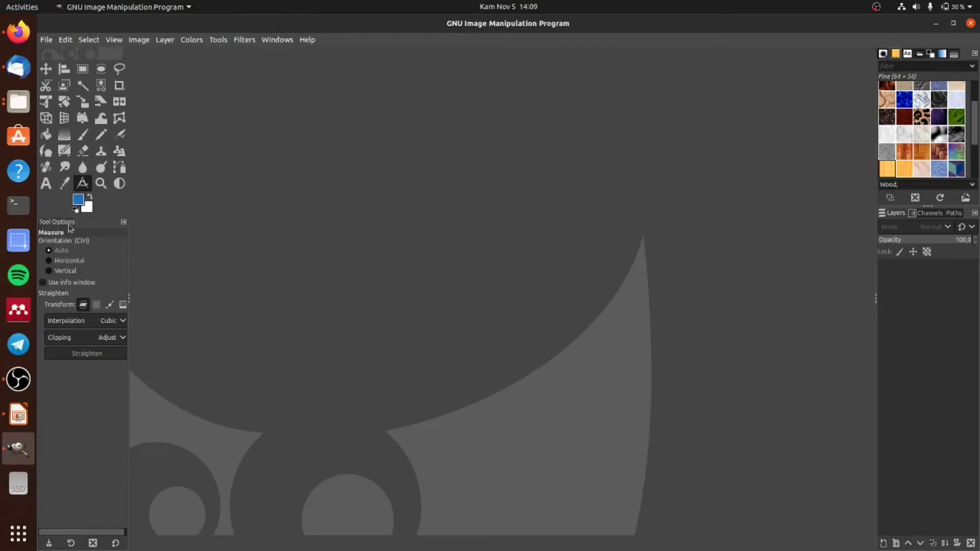
click(124, 223)
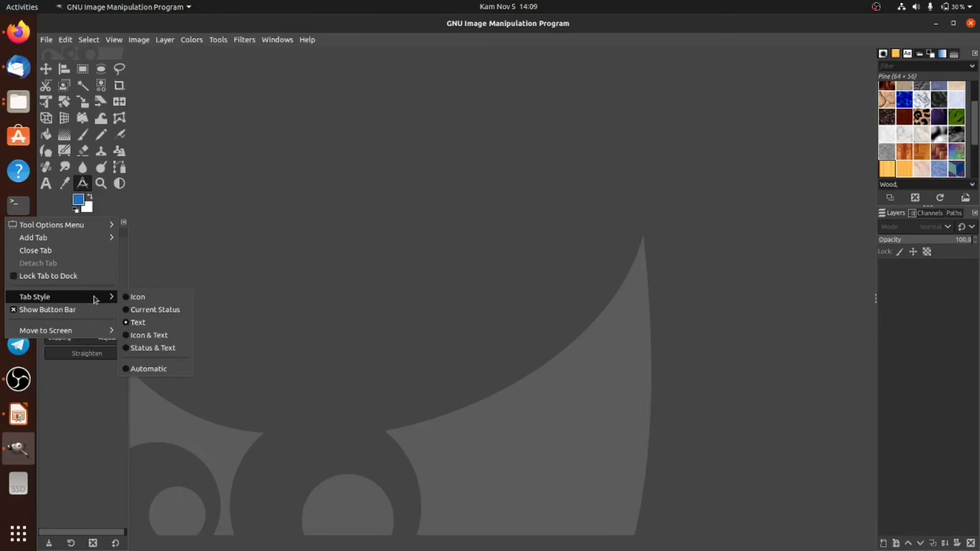
click(158, 336)
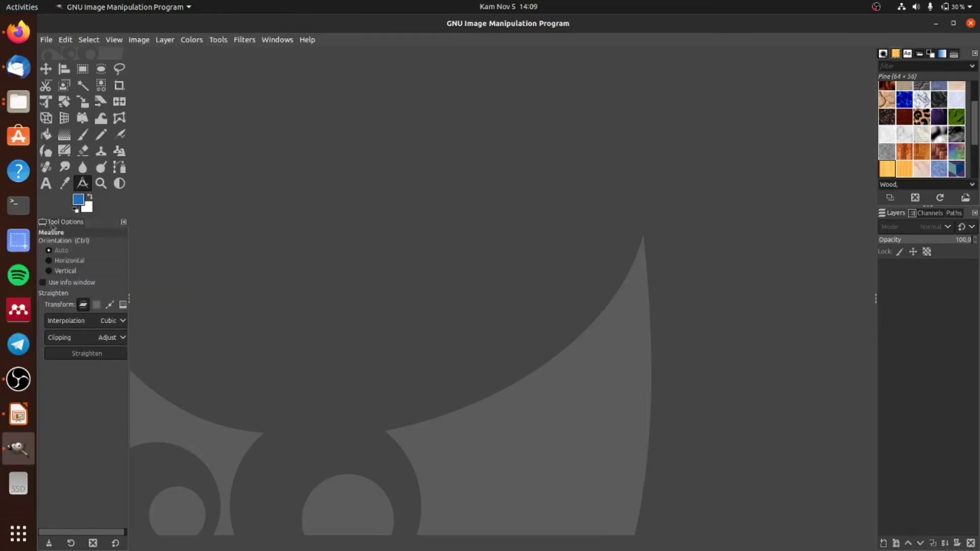
click(125, 225)
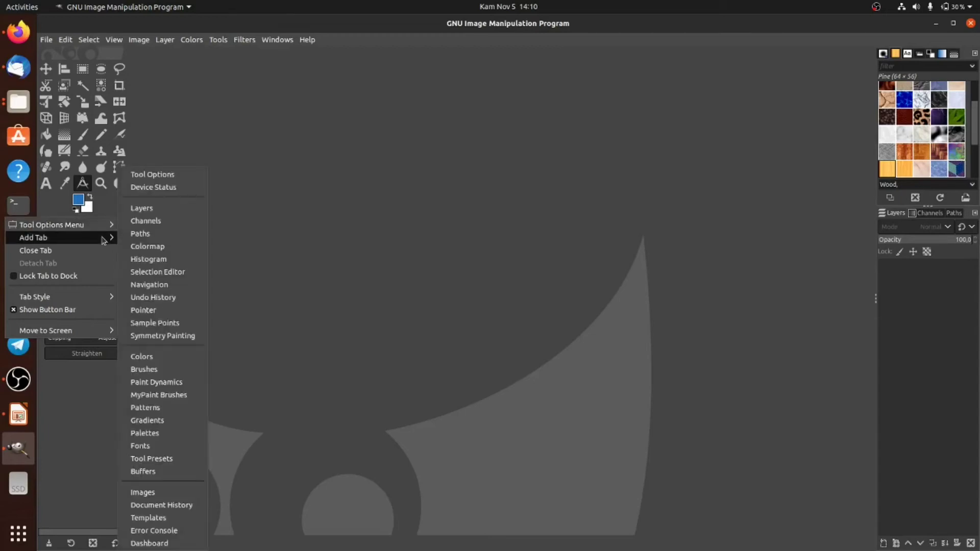
mouse_move(46, 297)
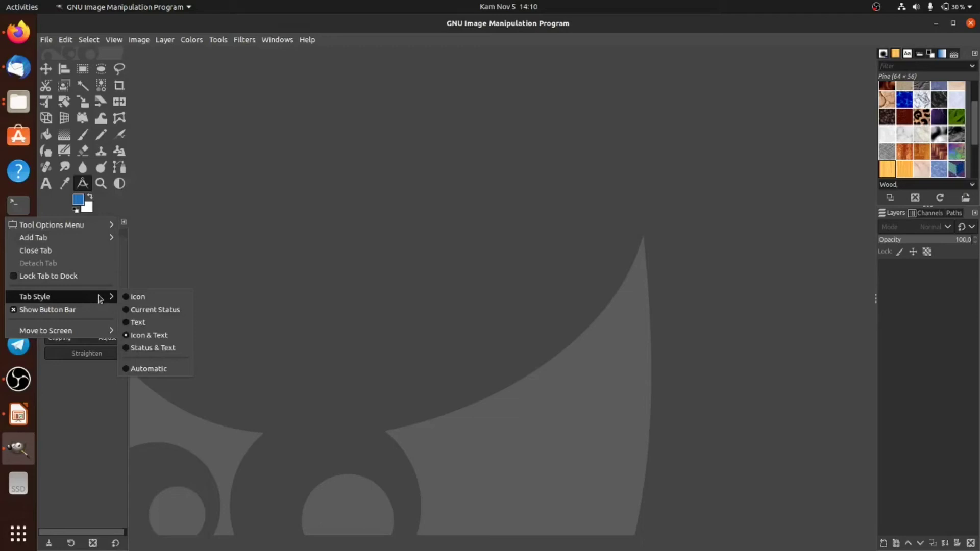
click(92, 415)
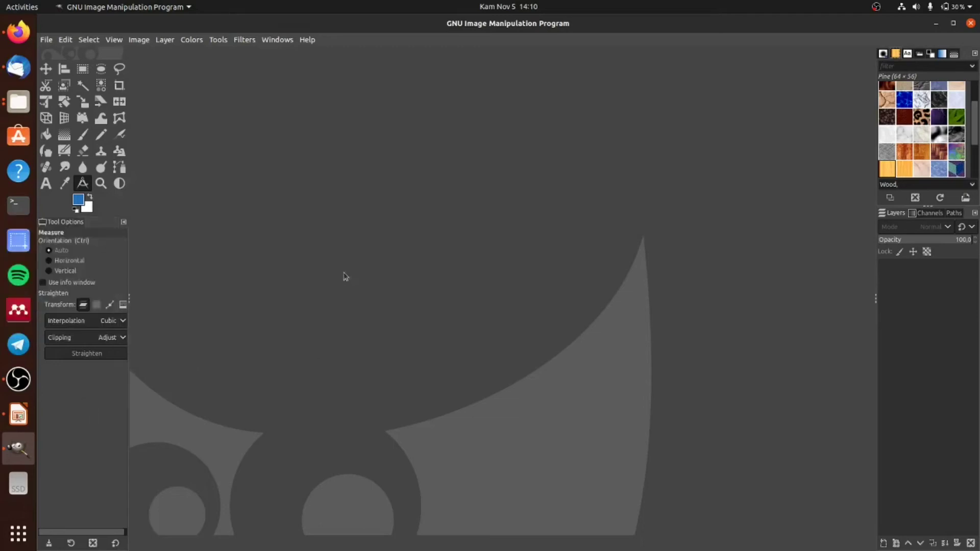
- Open Edit > Preferences and nudge the window slightly right
click(66, 40)
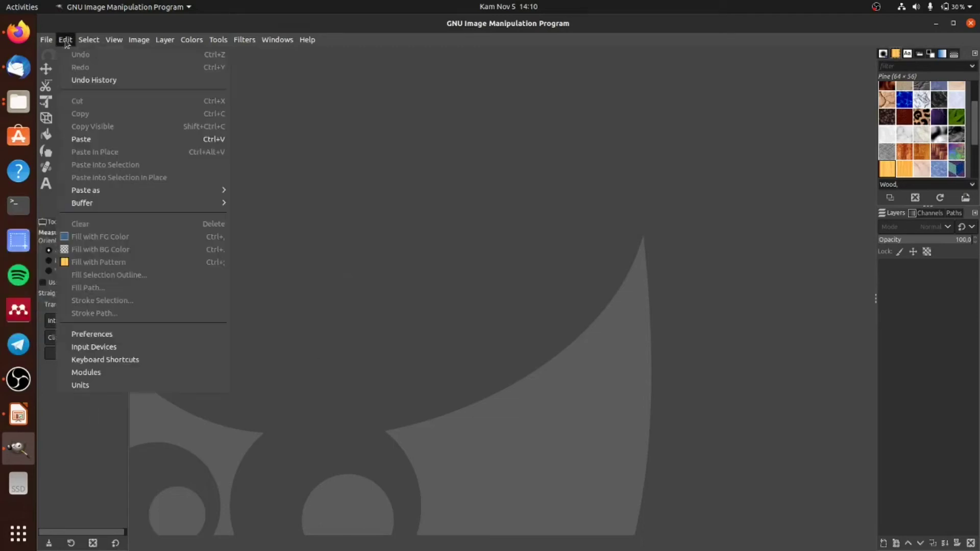
click(108, 334)
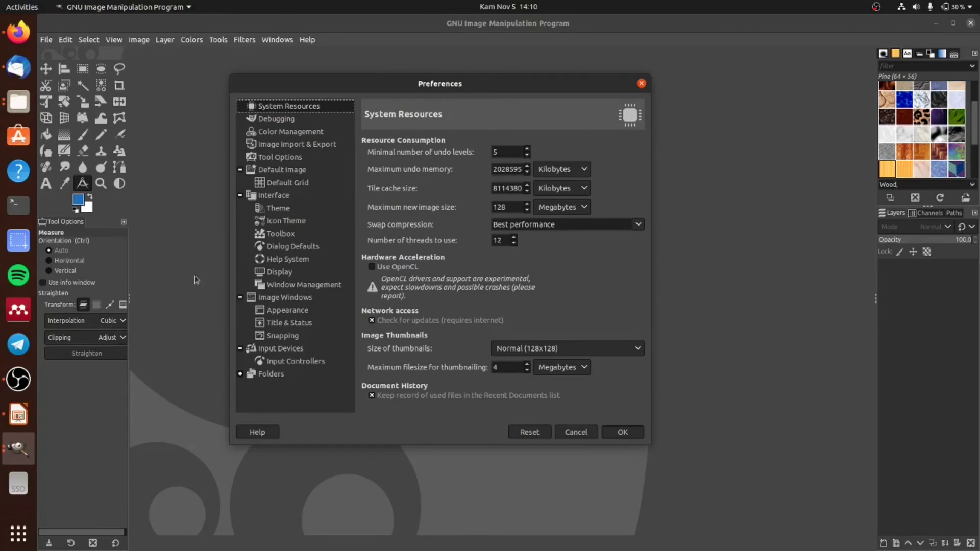
drag(381, 84, 441, 86)
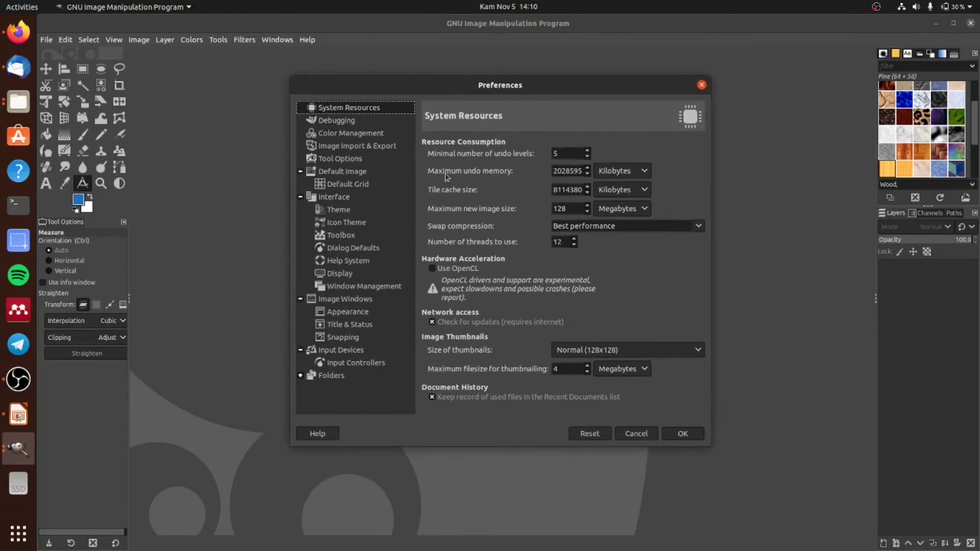
- On the Interface page, pick Indonesian [id] from the Language list
click(343, 199)
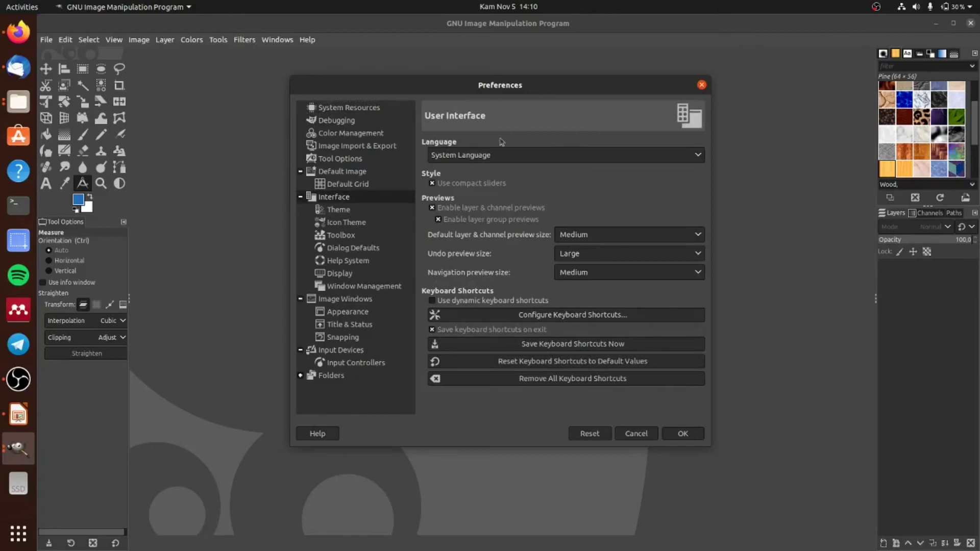
click(520, 160)
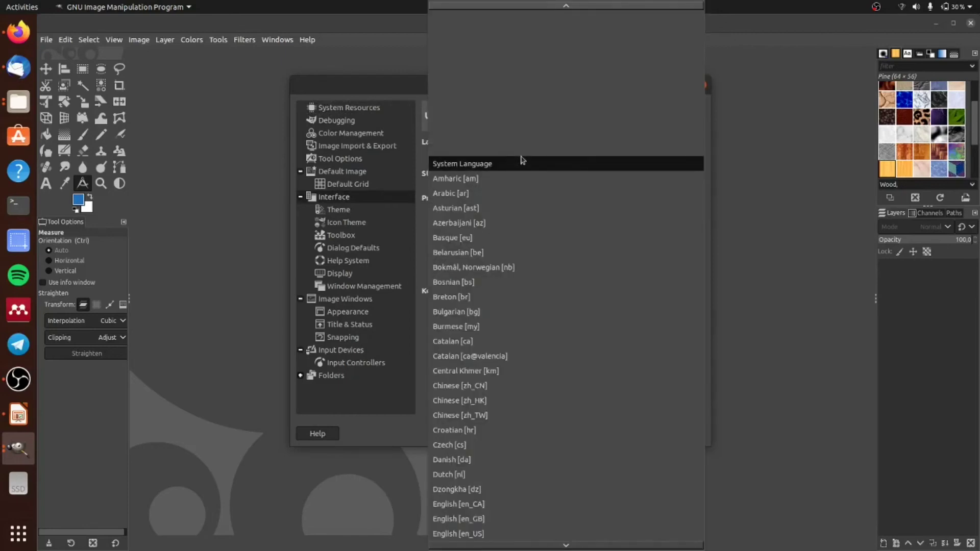
scroll(569, 352, down, 4)
scroll(578, 390, down, 1)
scroll(574, 473, down, 3)
scroll(574, 473, down, 1)
scroll(571, 469, down, 1)
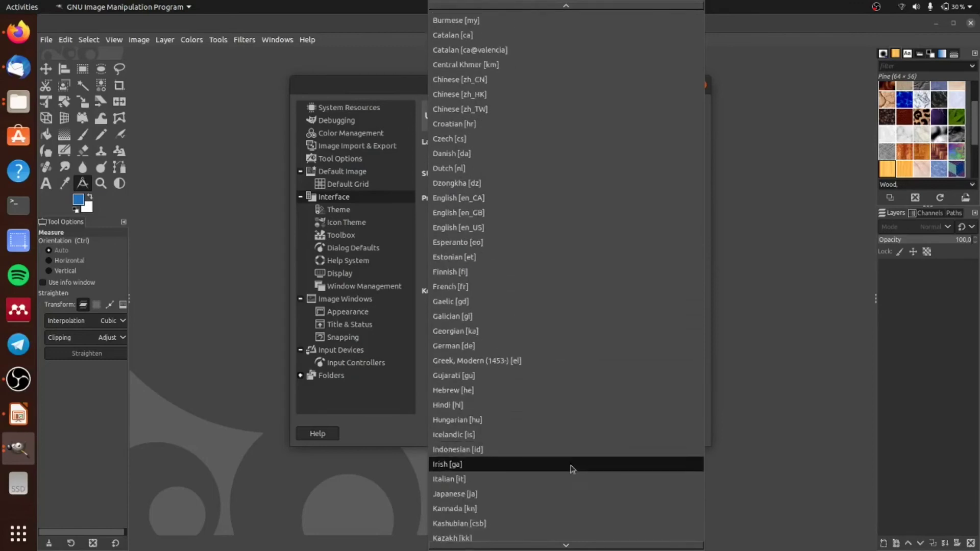
scroll(546, 434, down, 1)
scroll(548, 435, down, 1)
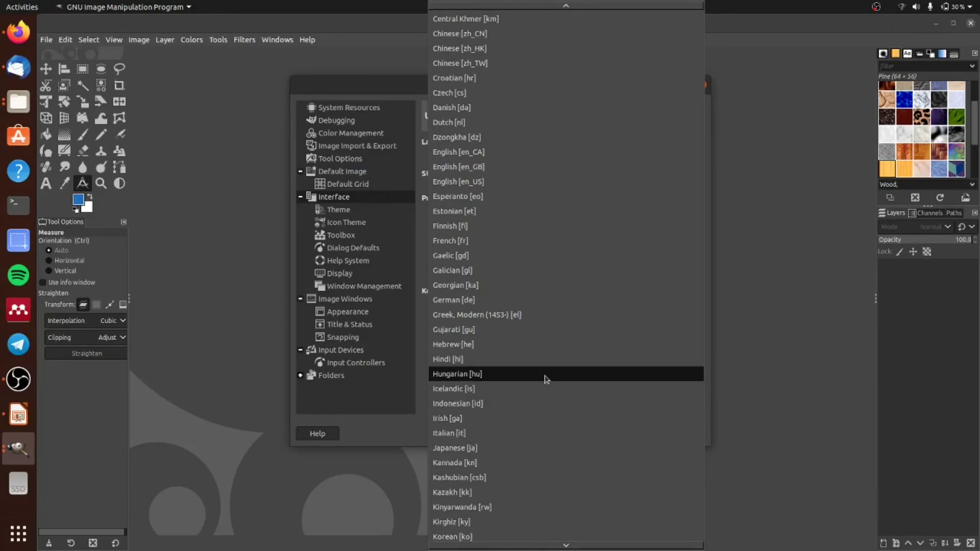
scroll(546, 379, down, 2)
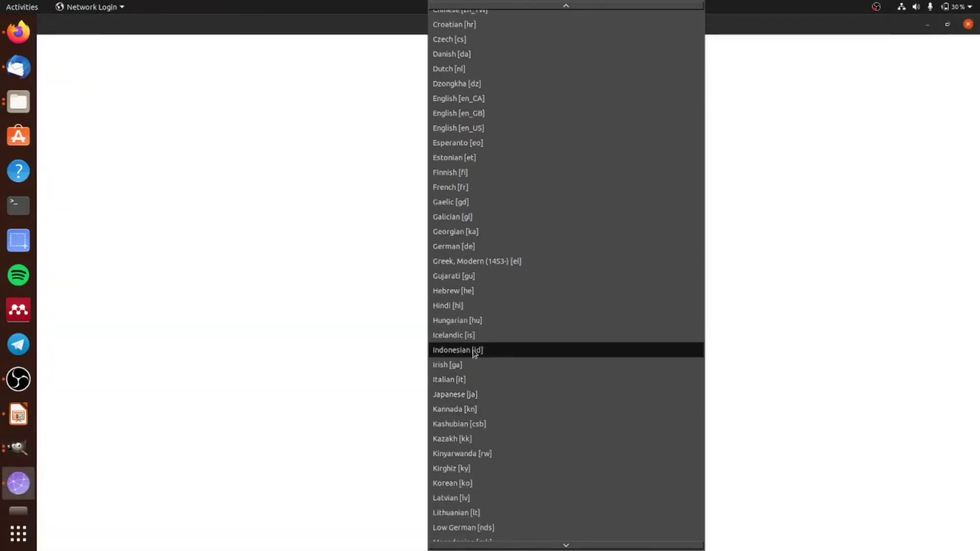
click(474, 350)
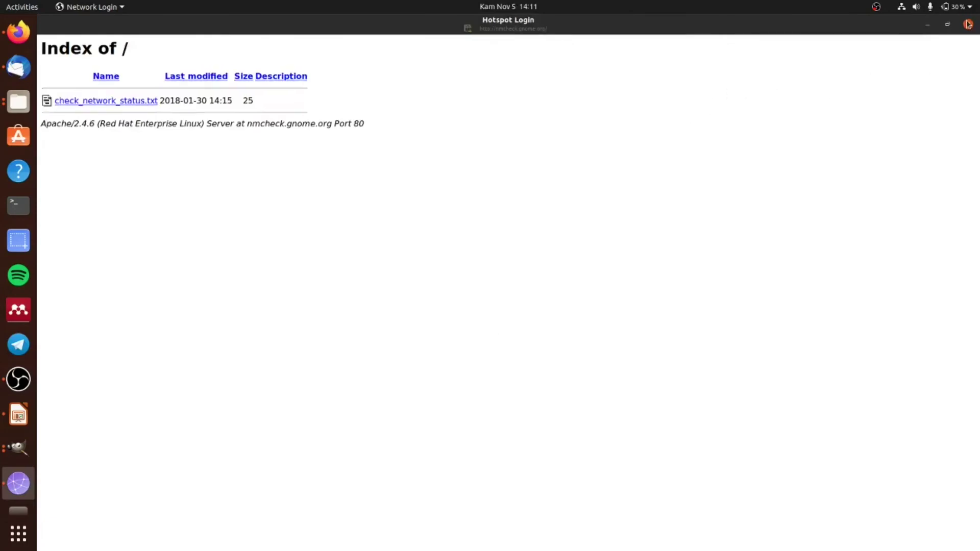
- Dismiss the hotspot login popup, keep Indonesian selected and confirm with OK
click(968, 24)
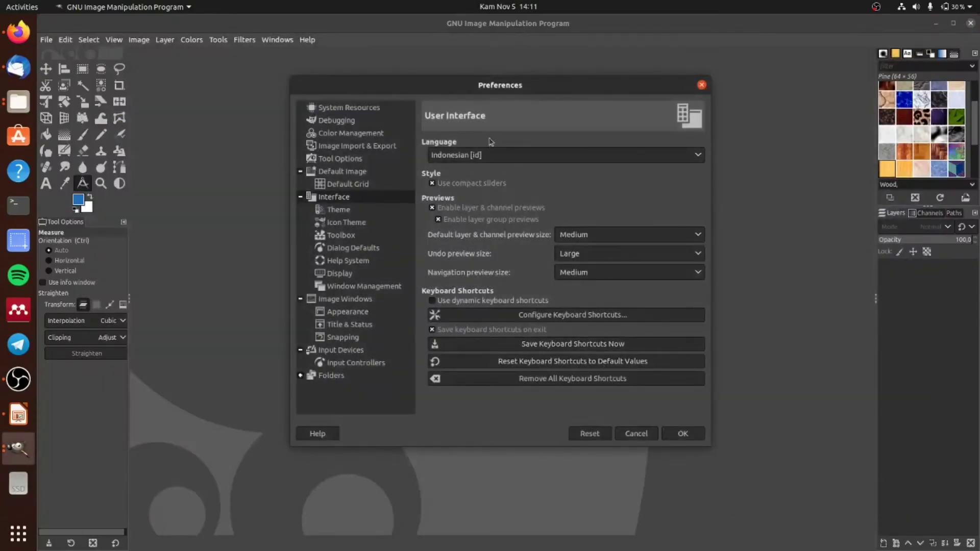
click(489, 156)
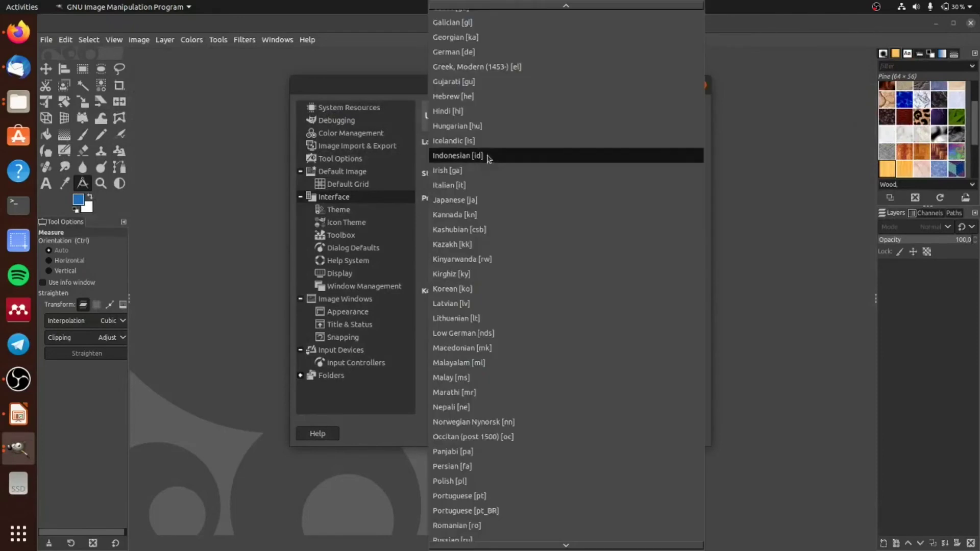
click(406, 429)
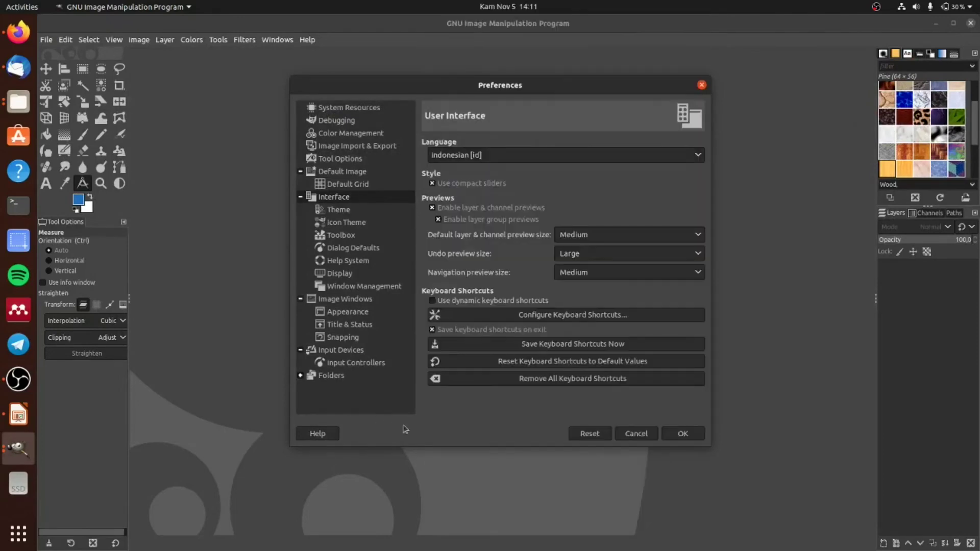
click(682, 435)
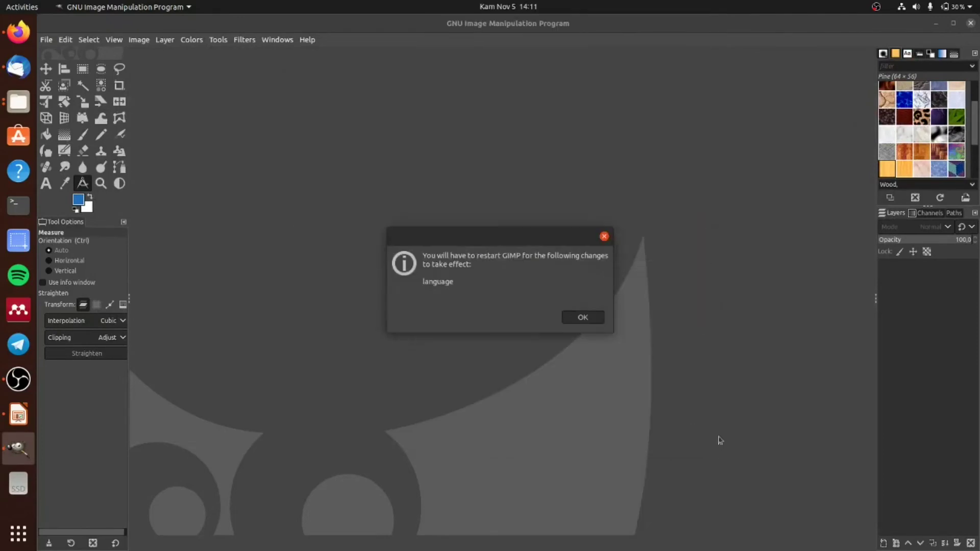
- Acknowledge the restart notice, quit GIMP and relaunch it from Show Applications
click(576, 317)
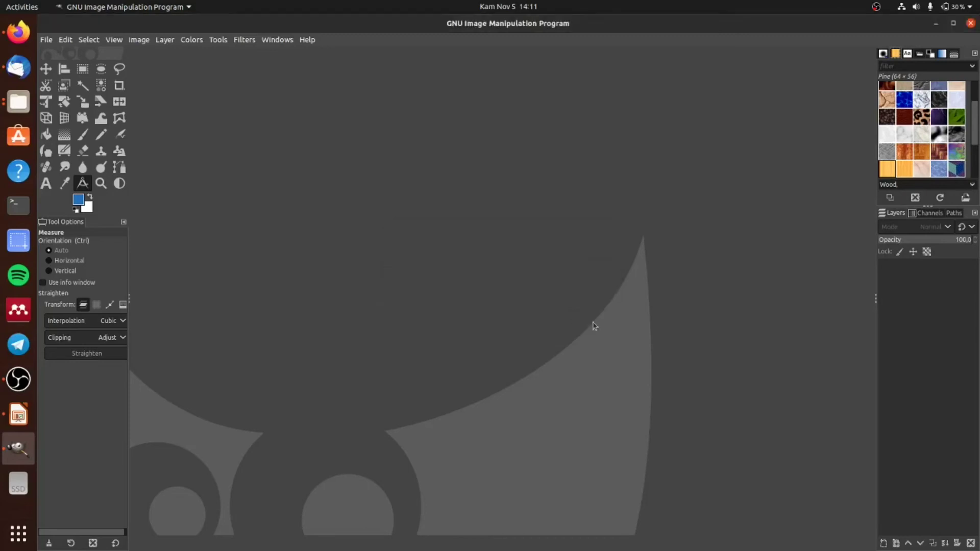
click(969, 24)
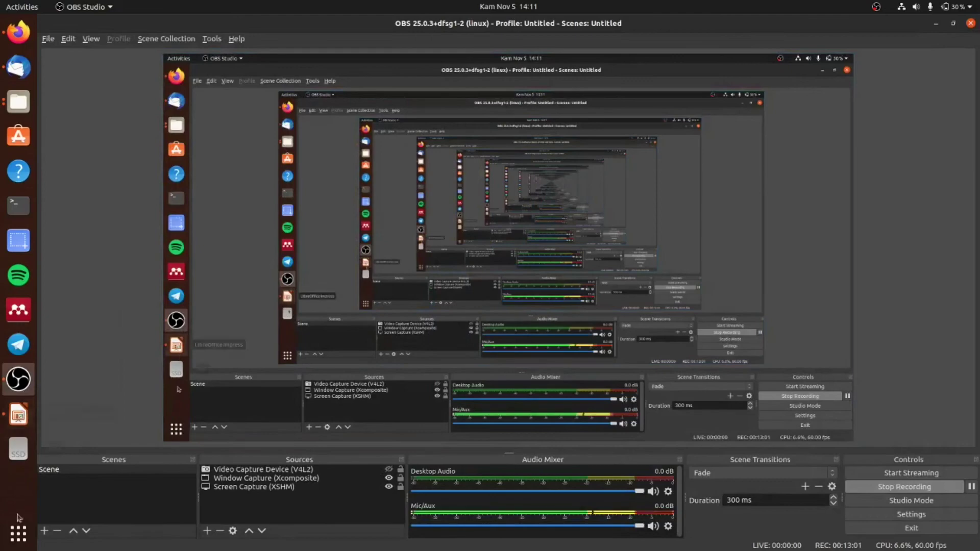
click(18, 533)
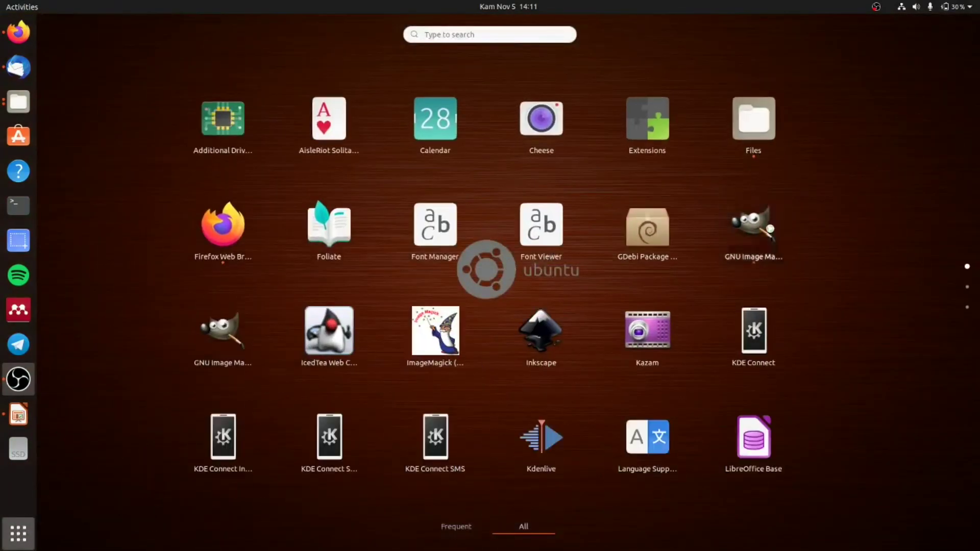
click(753, 227)
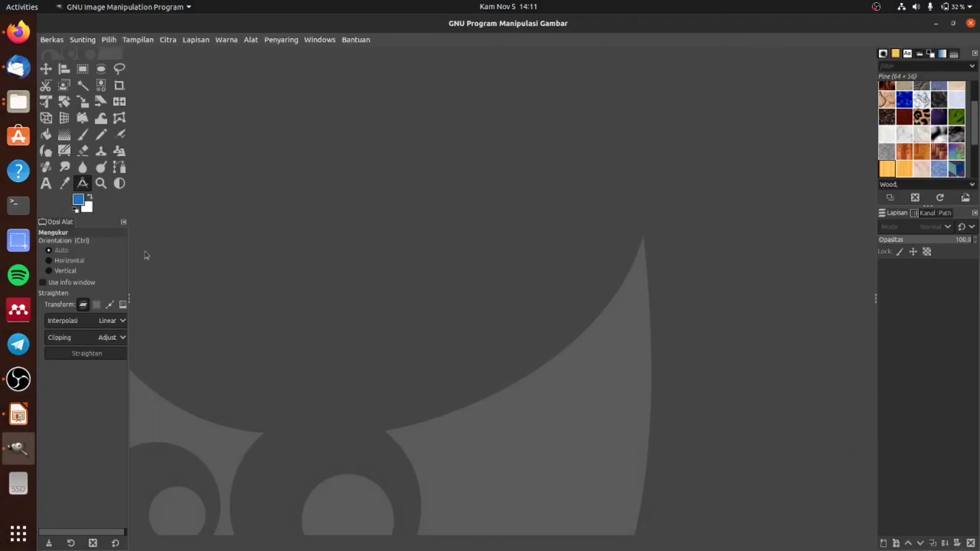
- Browse the Indonesian menus to open Sunting > Preferensi
click(51, 40)
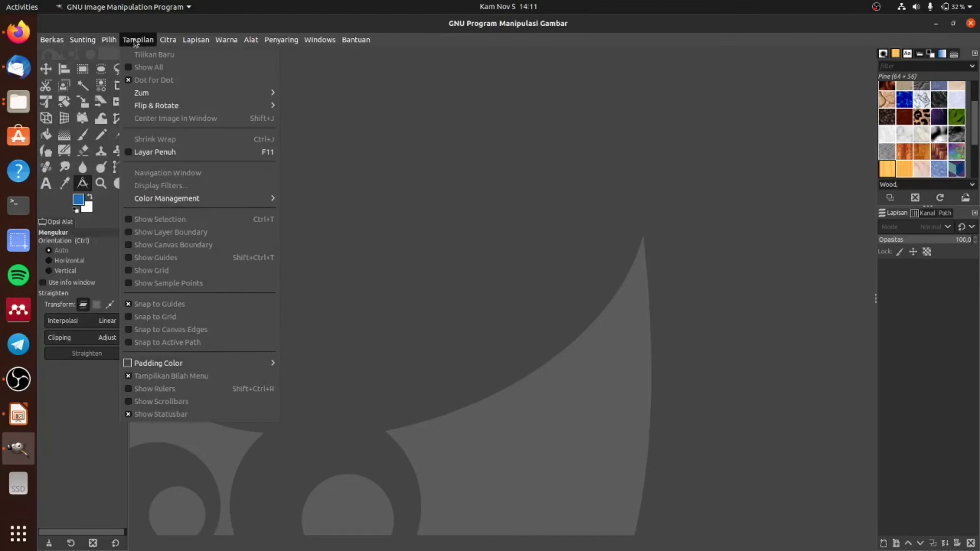
click(179, 42)
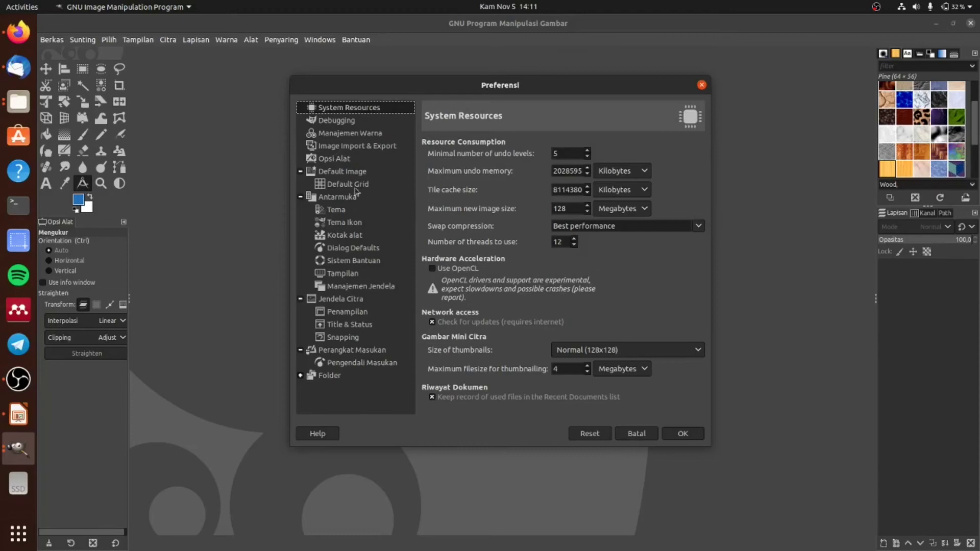
- In Antarmuka, set Bahasa to English [en_US] and confirm with OK
click(353, 198)
click(500, 158)
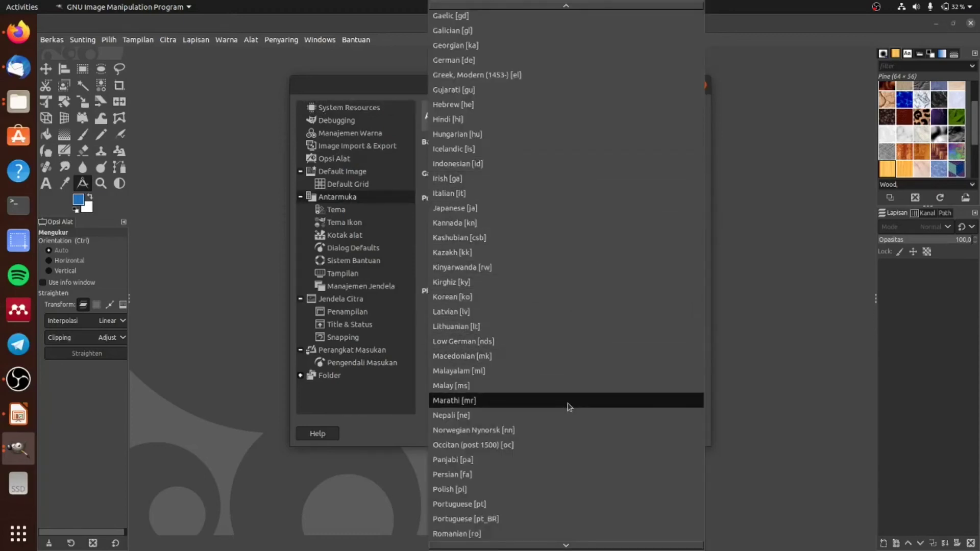
scroll(570, 406, up, 2)
scroll(568, 398, up, 2)
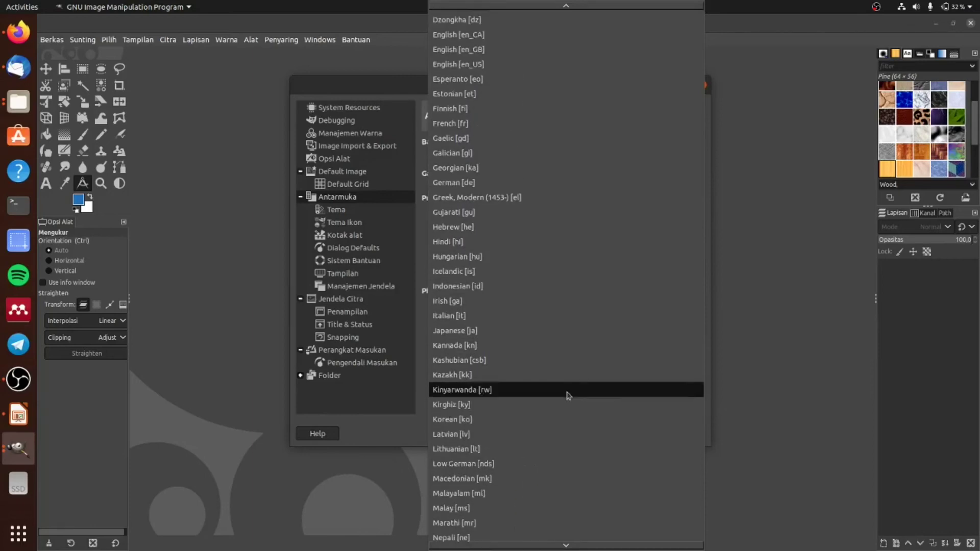
scroll(568, 398, up, 2)
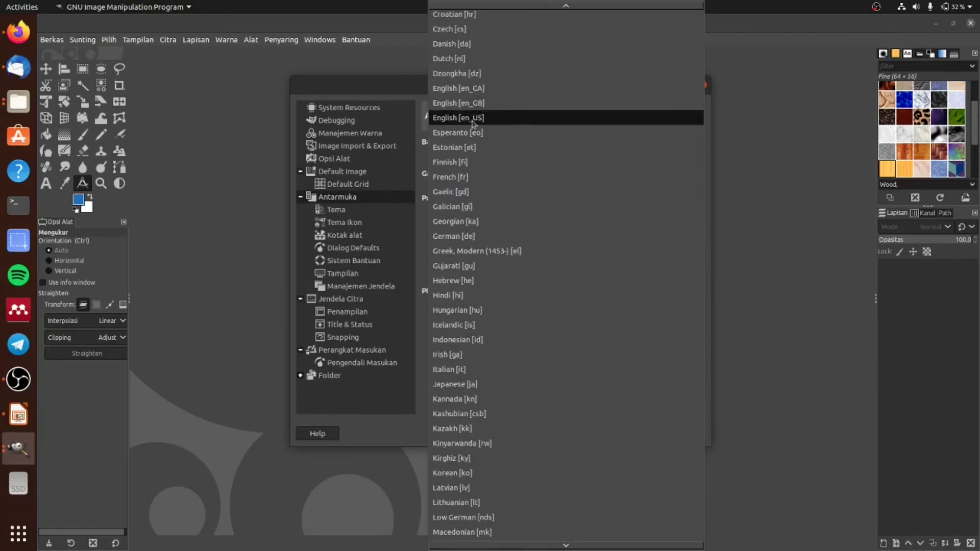
click(495, 120)
click(683, 434)
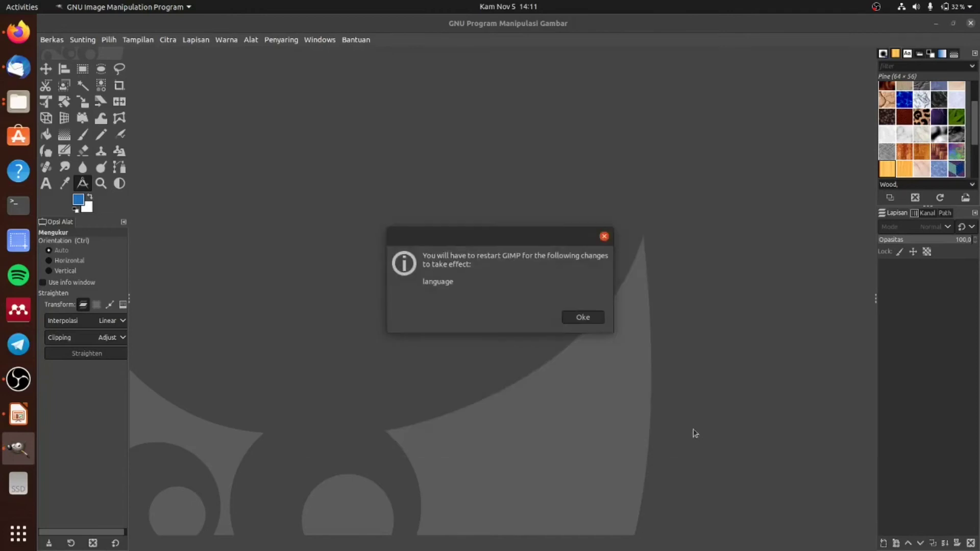
- Acknowledge the restart notice, quit GIMP and relaunch it from Show Applications
click(583, 317)
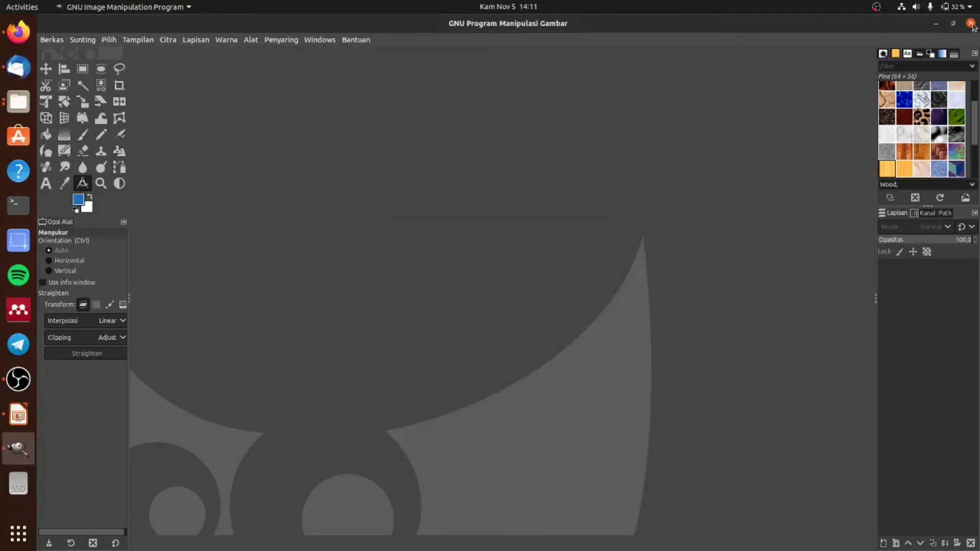
click(972, 24)
click(18, 534)
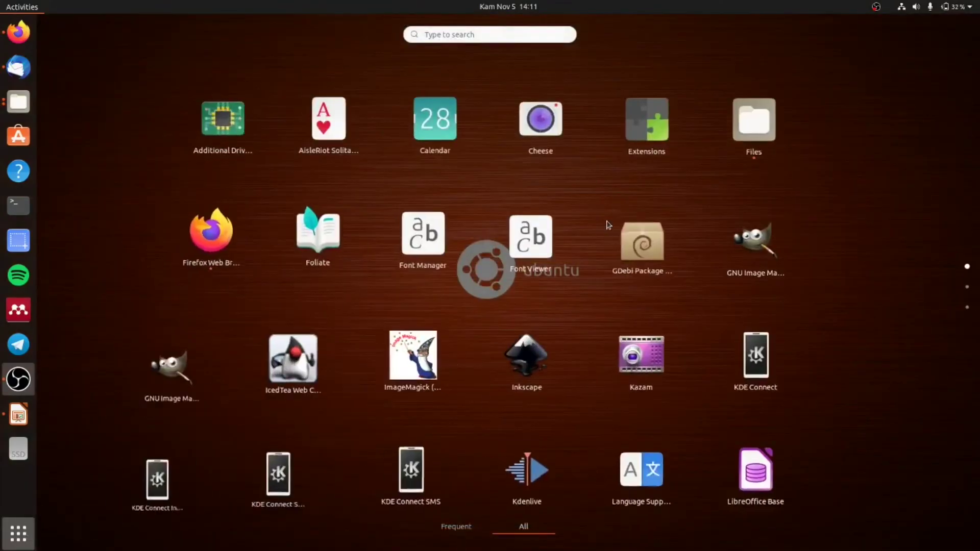
click(750, 245)
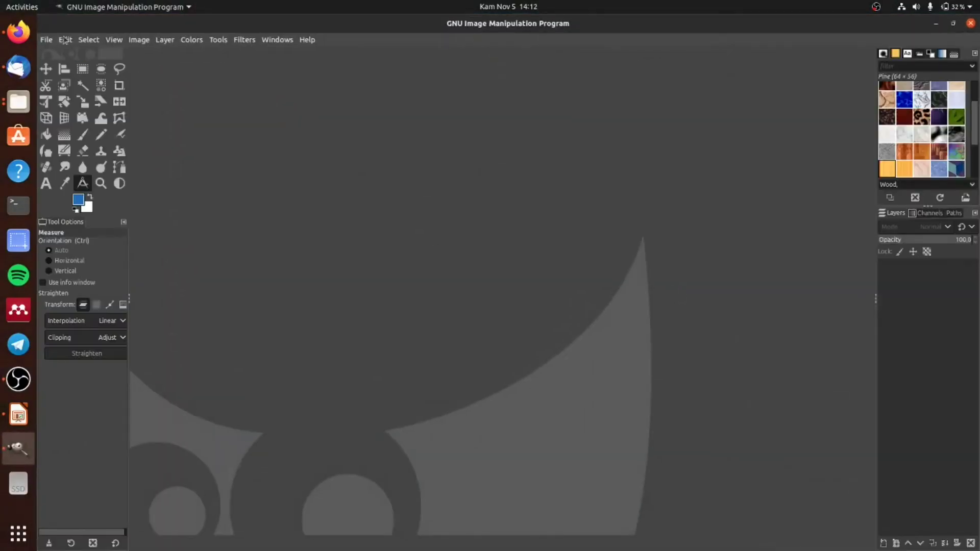
- Open Edit > Preferences on the Interface > Theme page
click(62, 40)
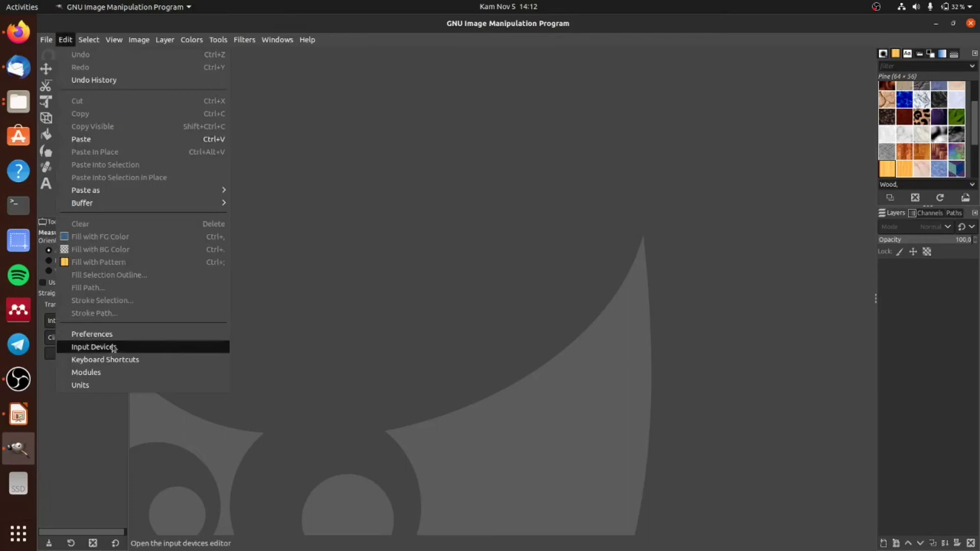
click(137, 336)
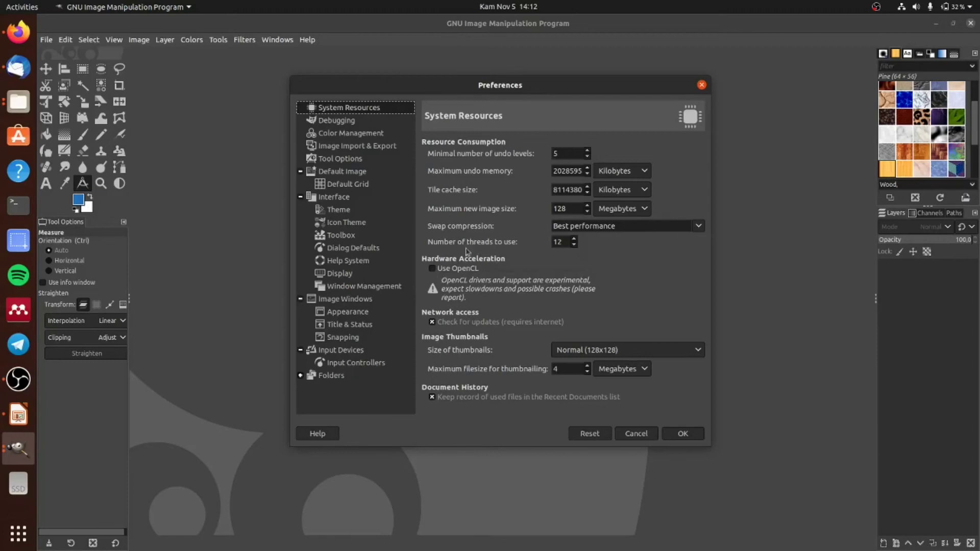
click(348, 199)
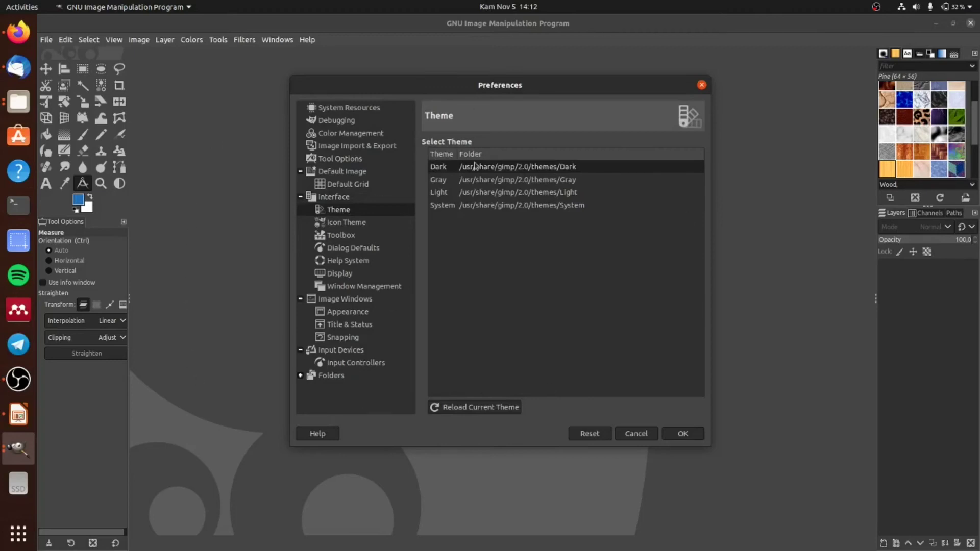
- Preview the Gray, Light and System themes, then settle back on Dark
click(443, 180)
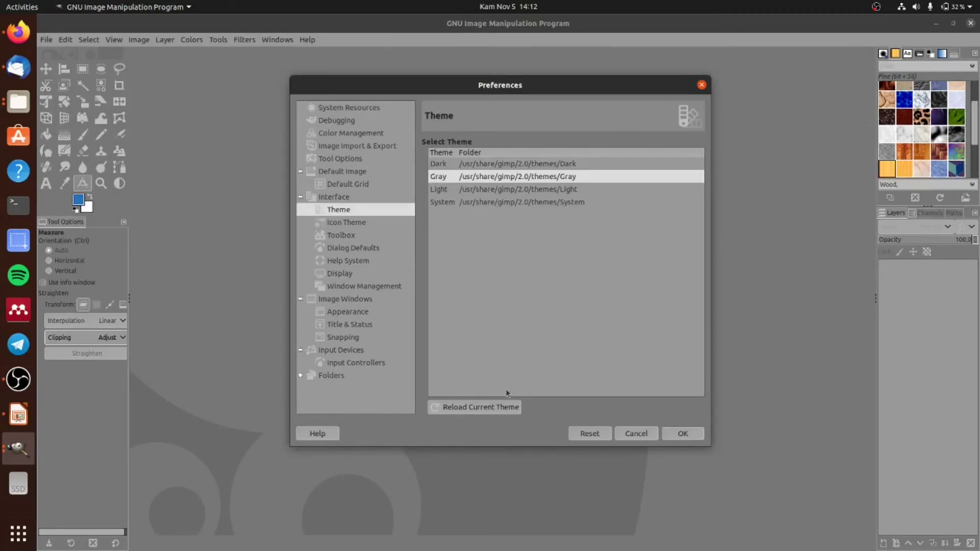
click(444, 192)
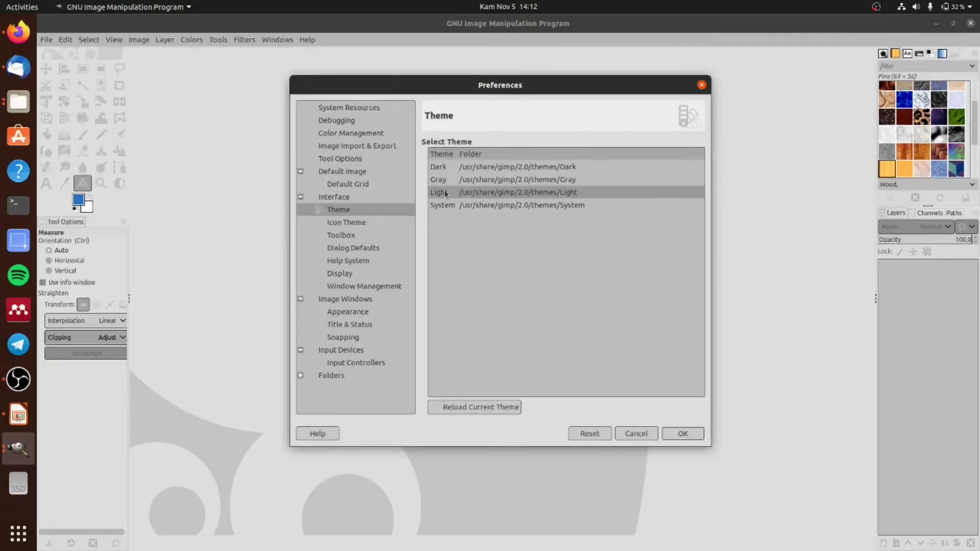
click(474, 207)
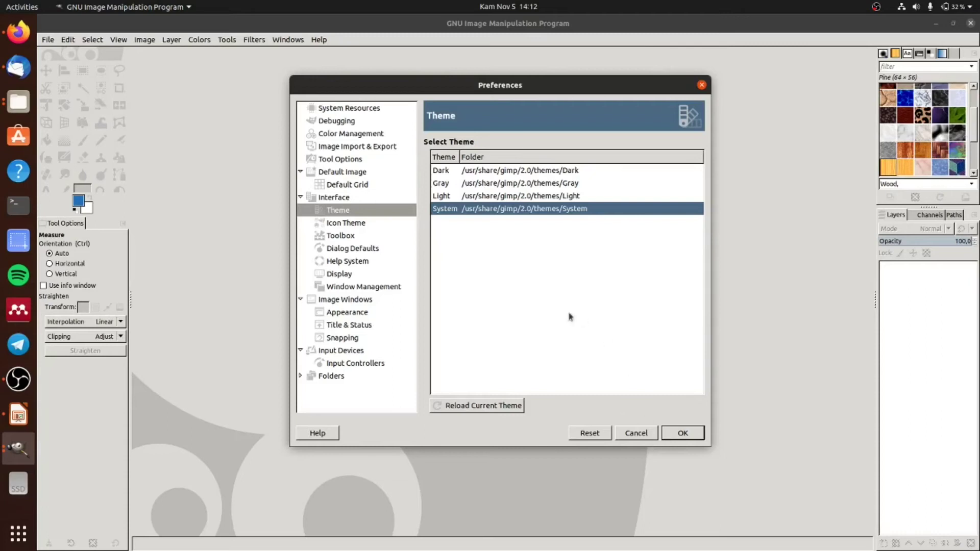
click(452, 170)
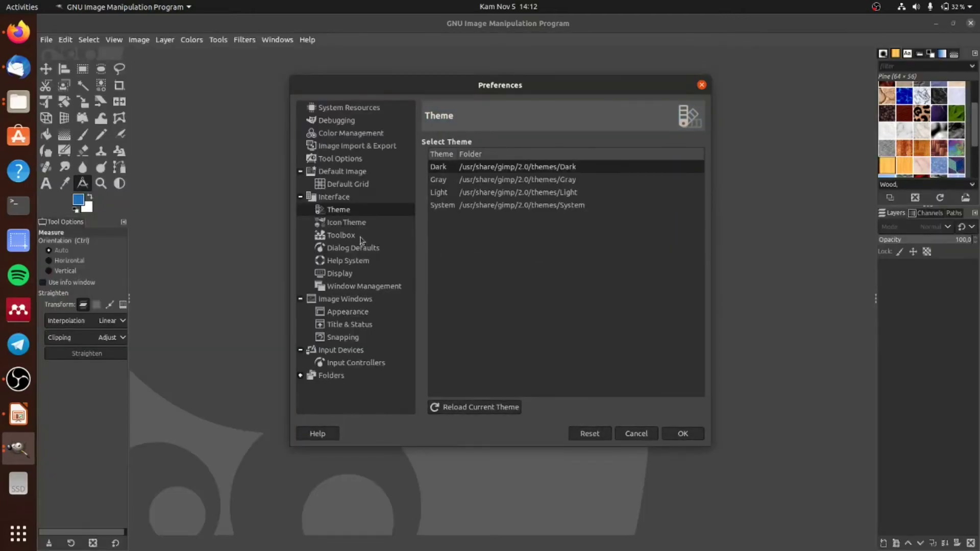
click(350, 224)
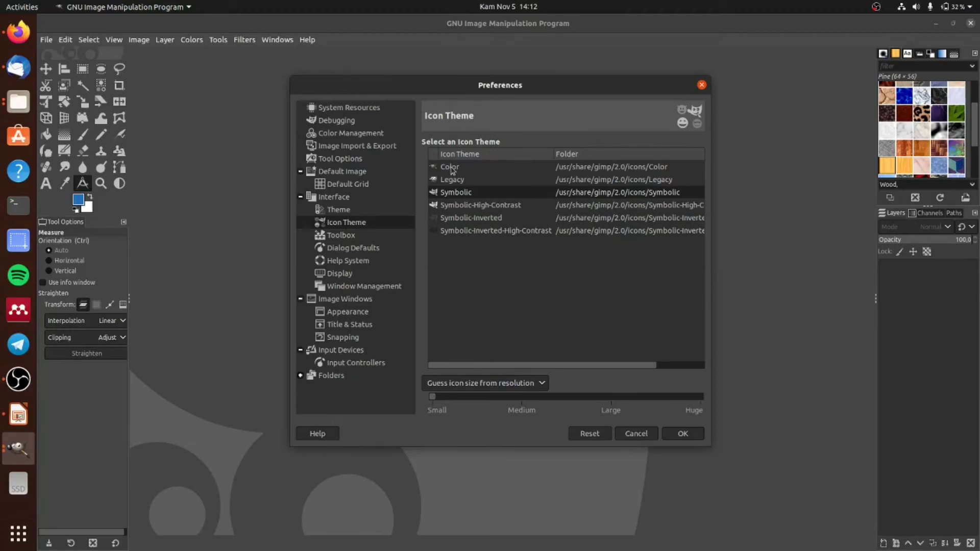
- Use the Color icon set, then preview Gray, Light, System themes and return to Dark
click(452, 171)
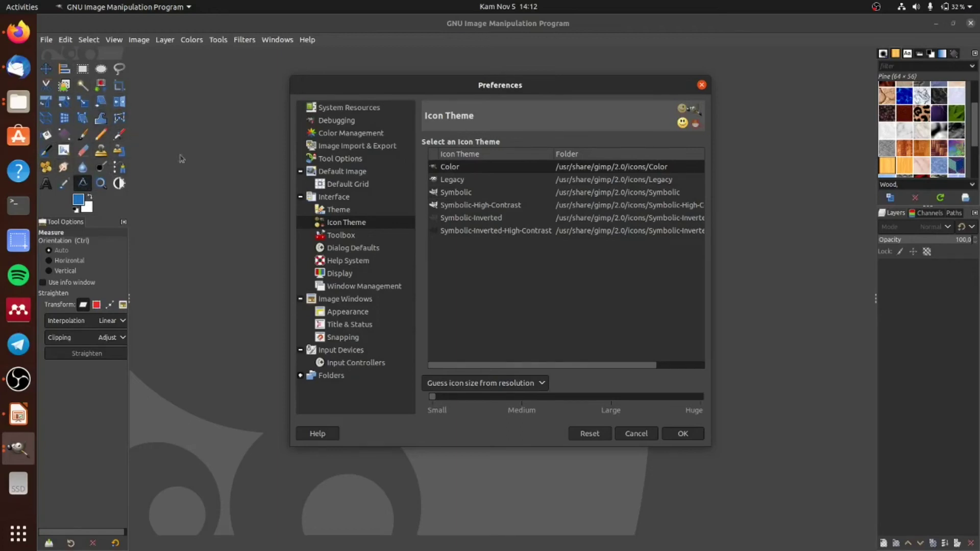
click(340, 211)
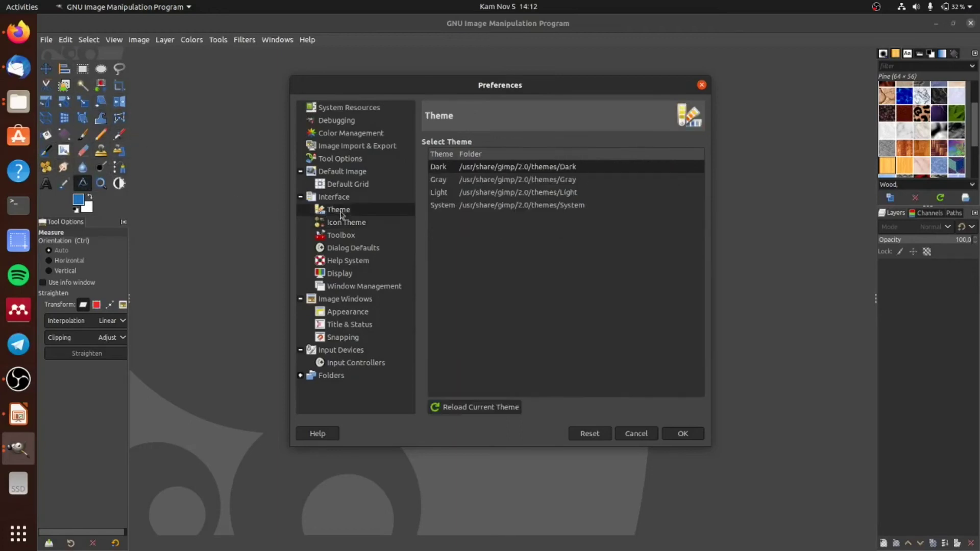
click(444, 183)
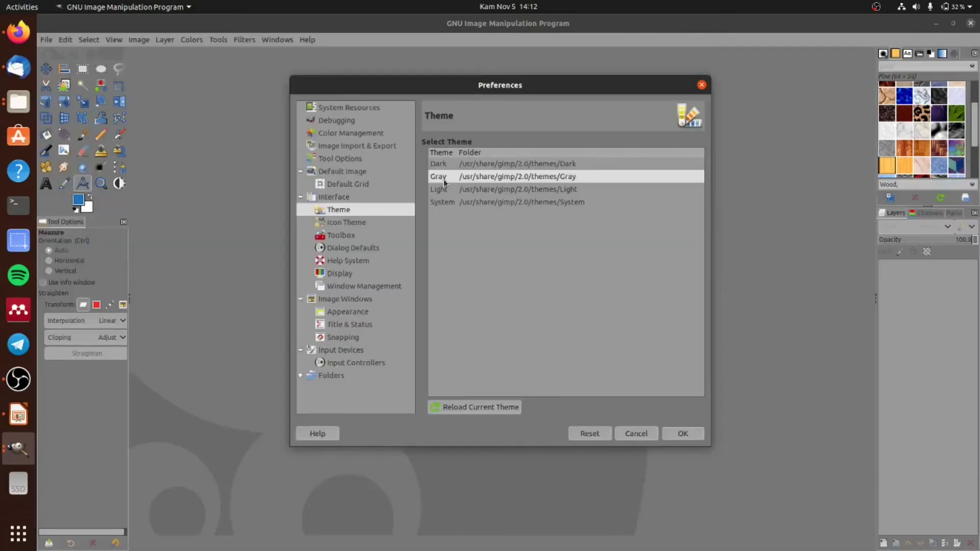
click(446, 195)
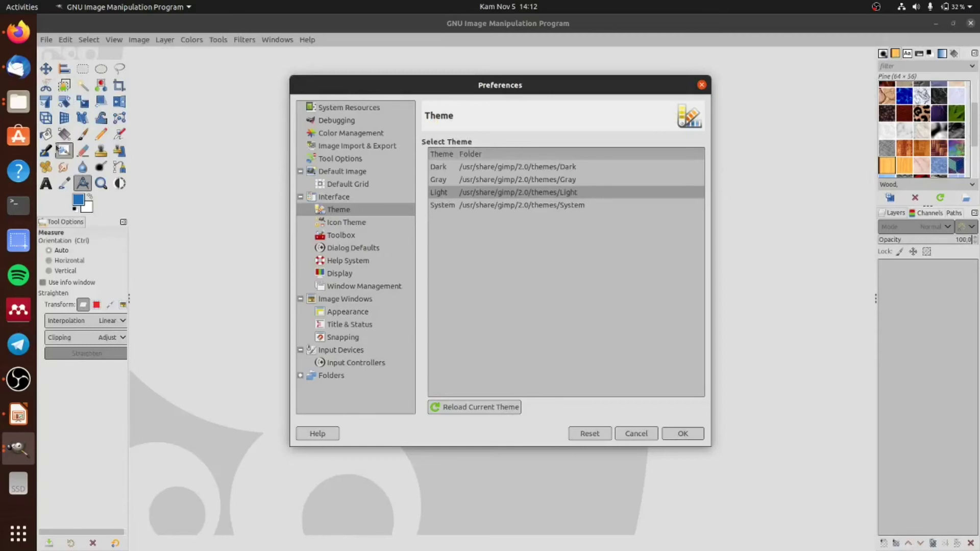
click(454, 208)
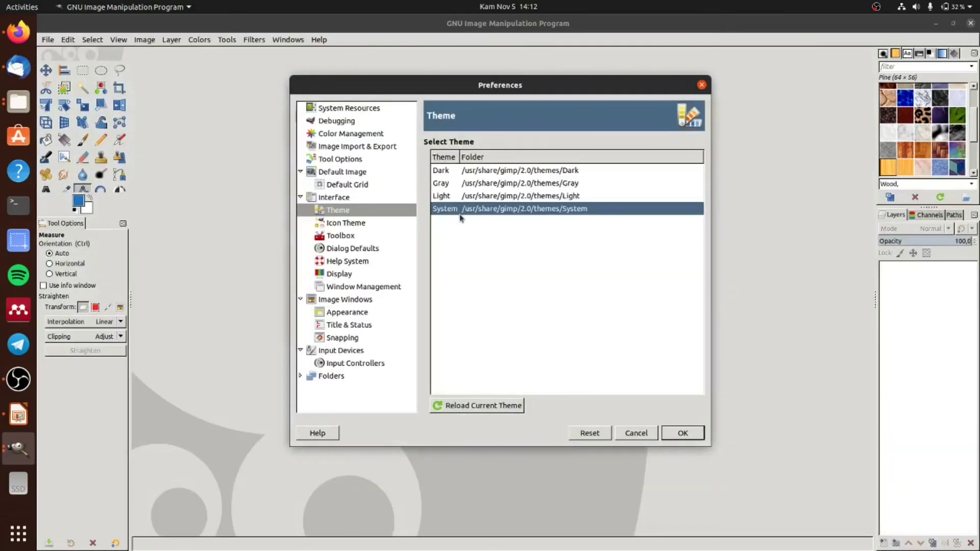
click(438, 172)
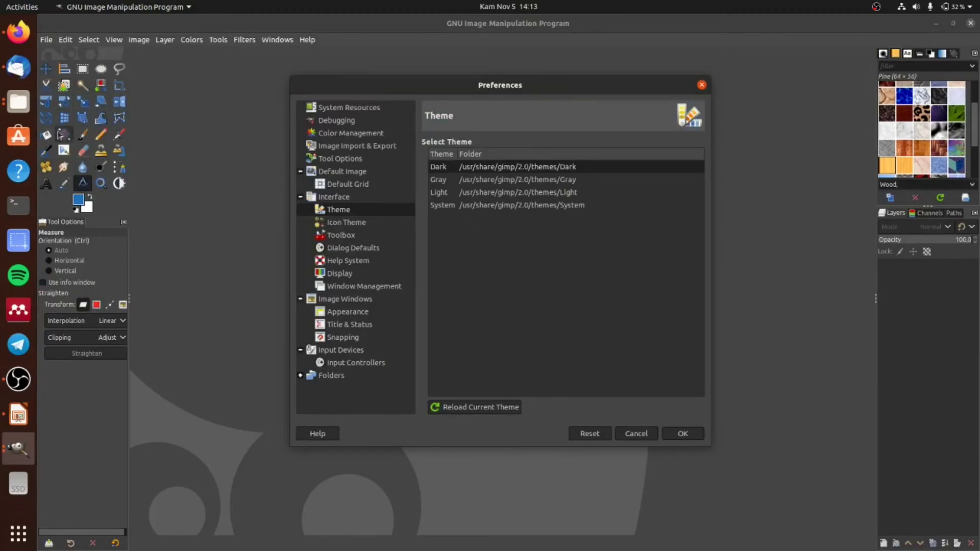
- In Toolbox settings, turn Use tool groups on and then off again
click(350, 227)
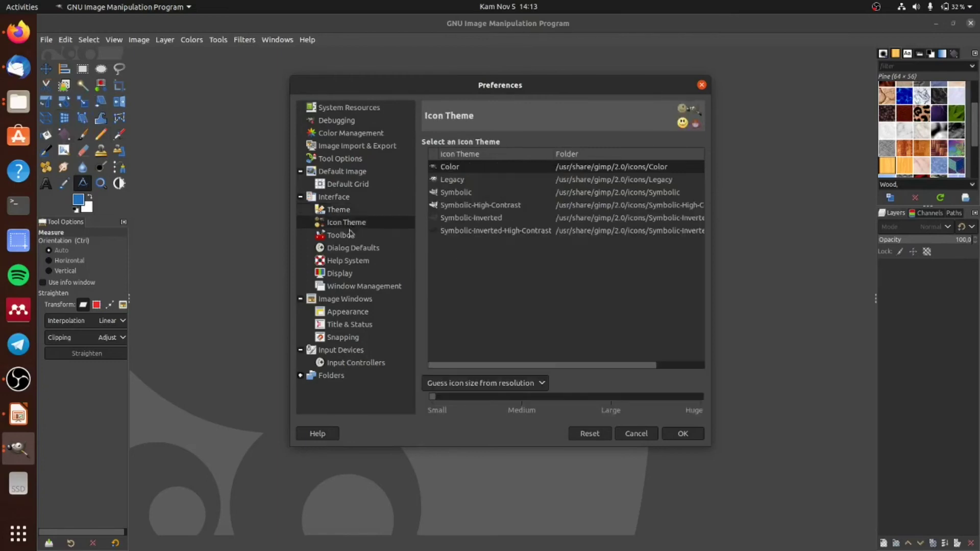
click(345, 238)
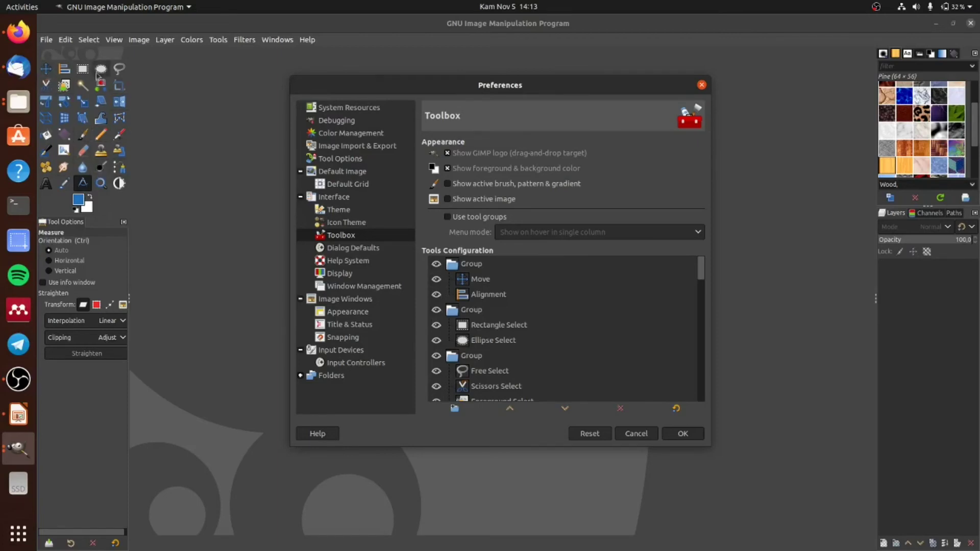
click(447, 217)
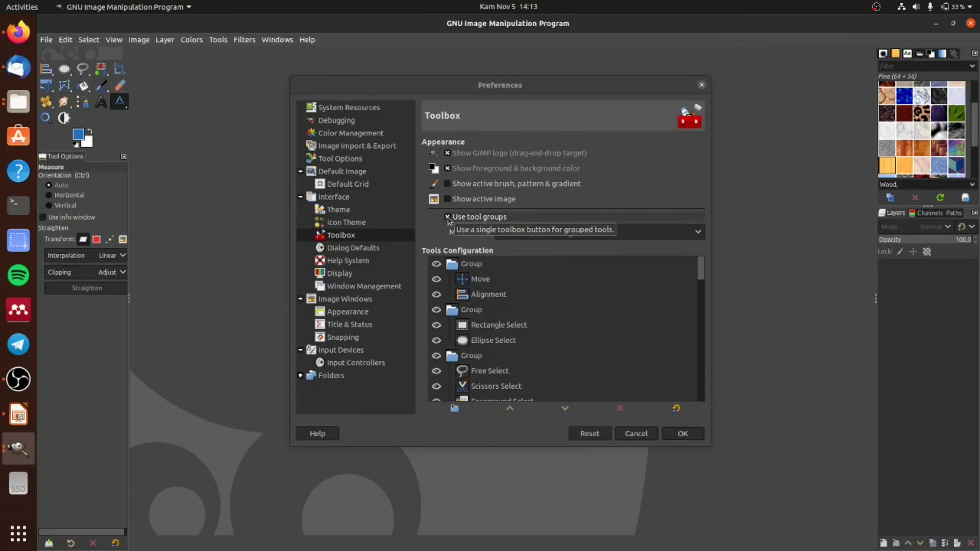
click(448, 217)
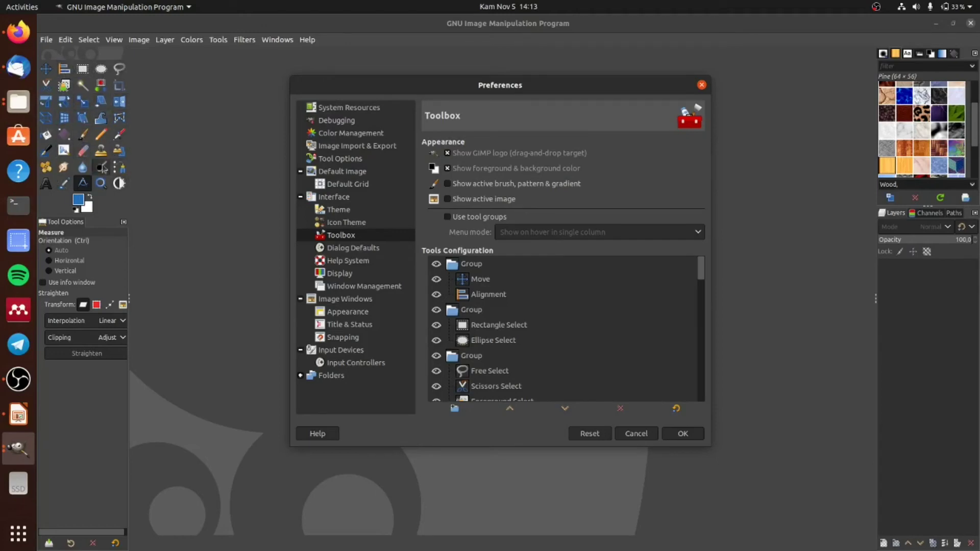
- Make the Threshold, Levels, Curves and Offset tools visible in the toolbox
scroll(526, 307, down, 2)
scroll(523, 314, down, 2)
scroll(521, 316, down, 2)
scroll(513, 327, down, 2)
scroll(508, 332, down, 2)
scroll(503, 336, down, 2)
scroll(501, 339, down, 2)
scroll(500, 340, down, 2)
scroll(499, 340, down, 2)
scroll(499, 341, down, 2)
scroll(499, 340, down, 2)
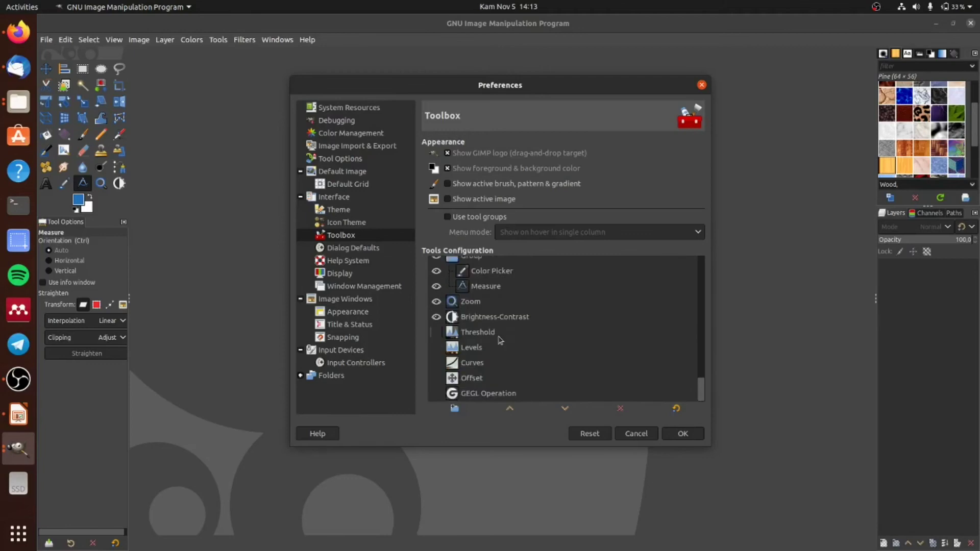
click(436, 332)
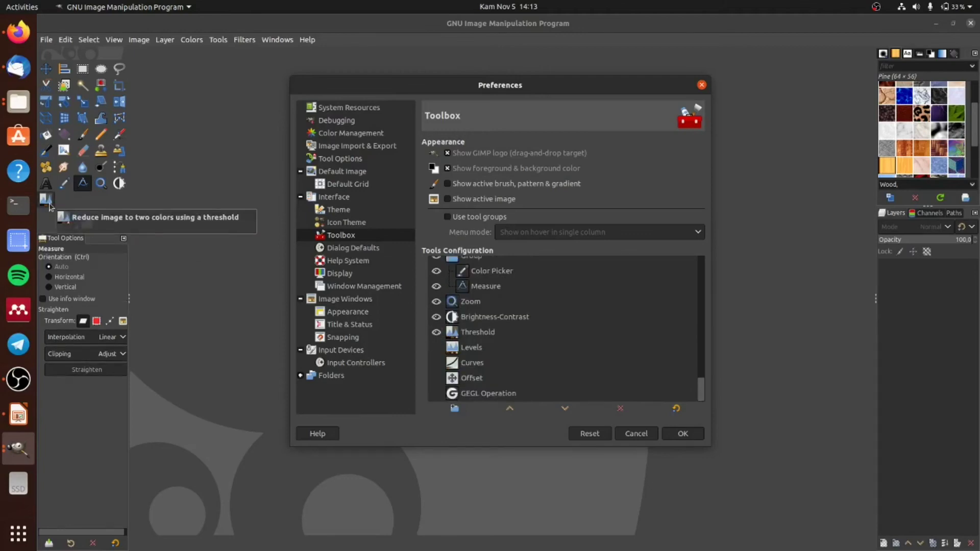
click(436, 349)
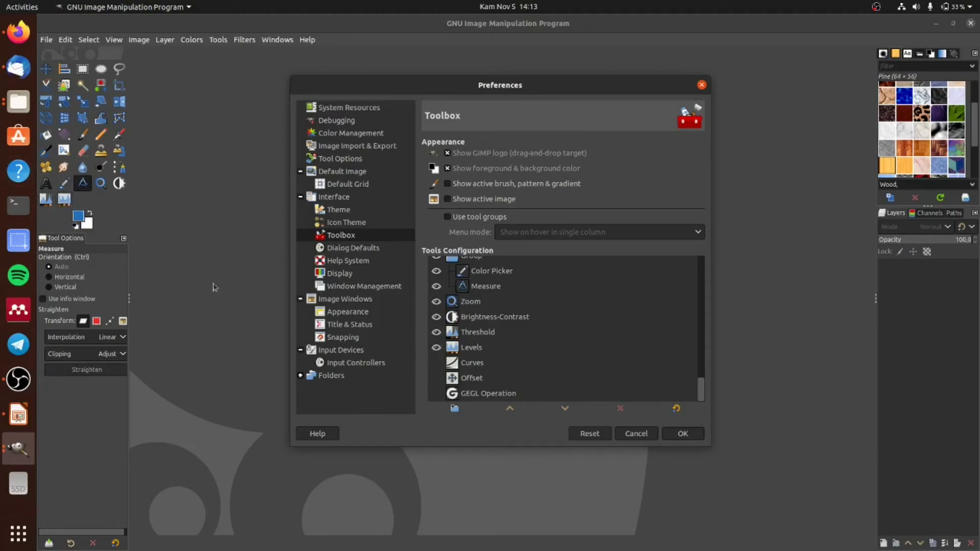
click(437, 363)
click(437, 378)
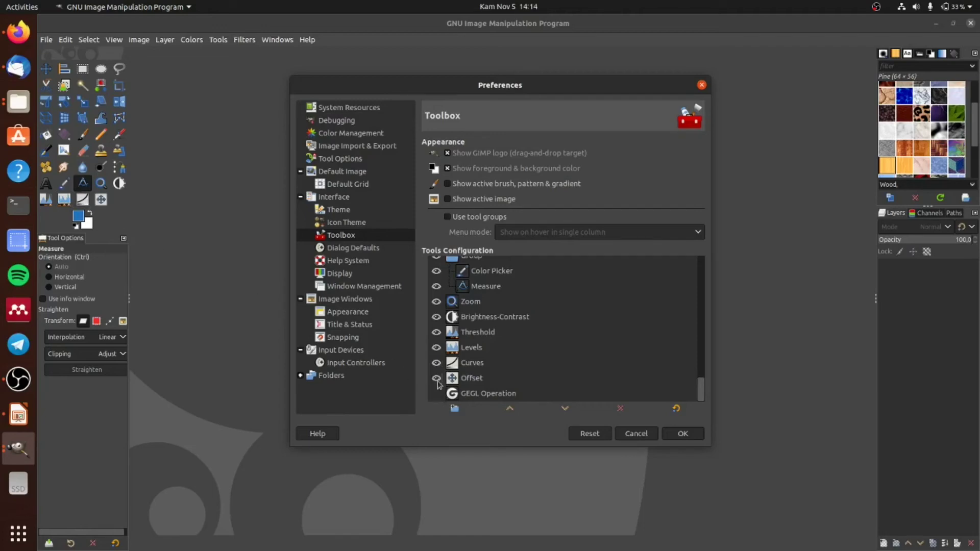
click(437, 379)
- Review the Dialog Defaults through Snapping preference pages, then close Preferences with OK
click(372, 250)
click(354, 262)
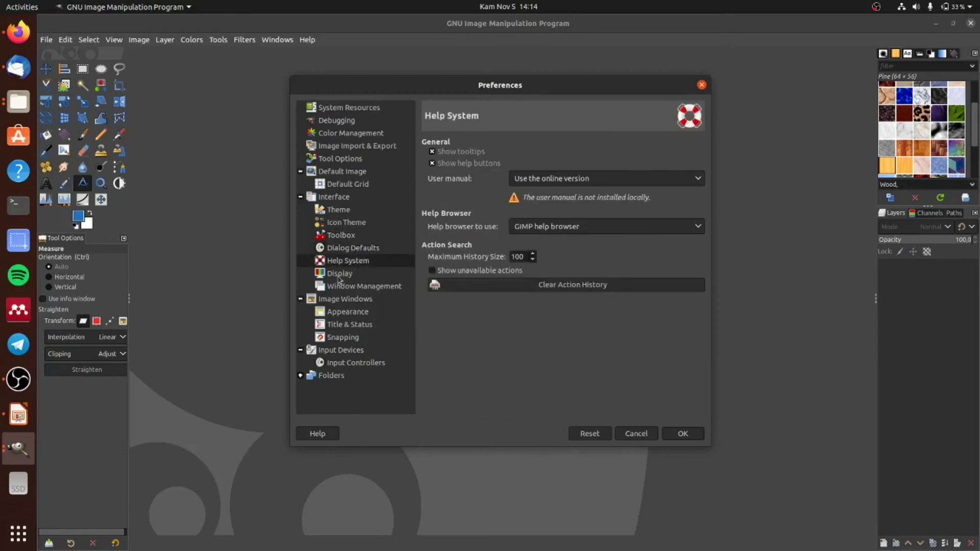
click(339, 275)
click(344, 288)
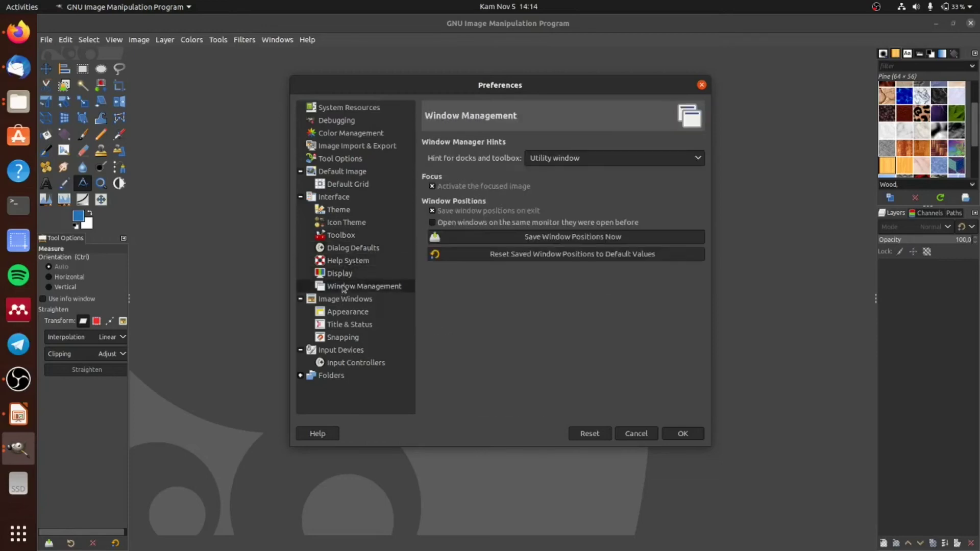
click(341, 301)
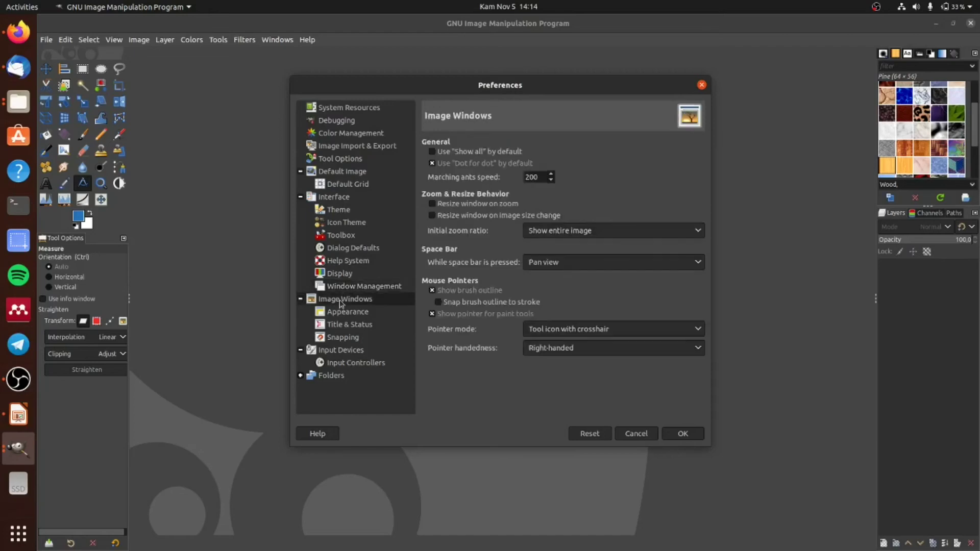
click(353, 315)
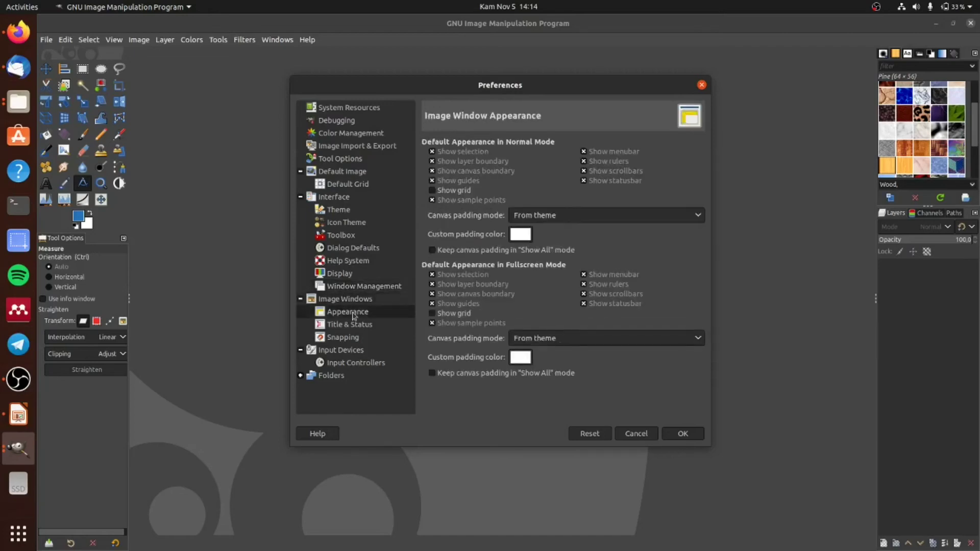
click(356, 324)
click(350, 340)
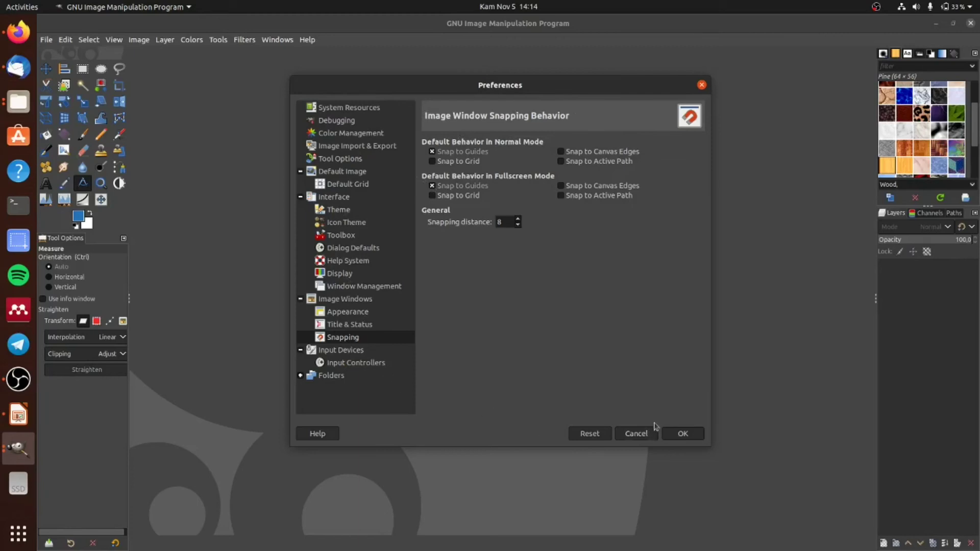
click(684, 434)
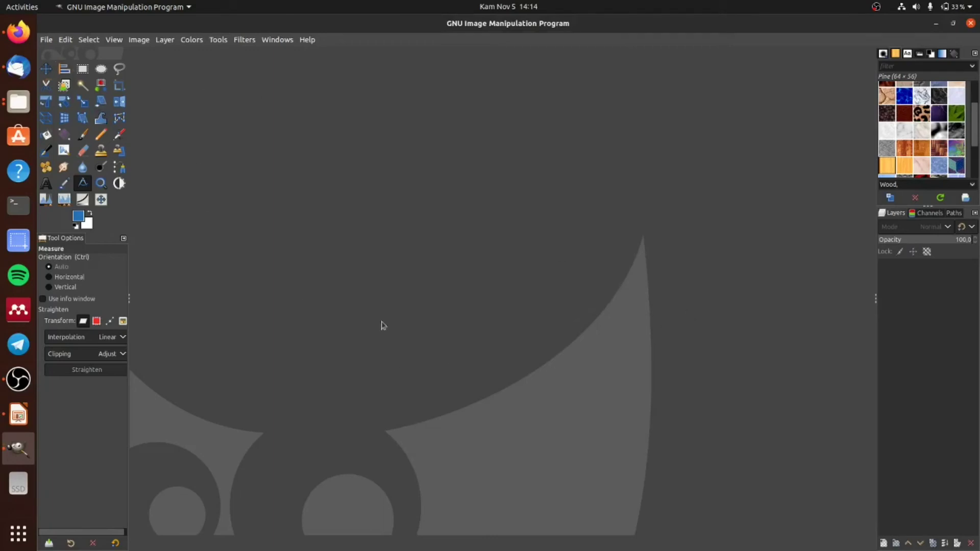
- Start a new image from the A4 (300 ppi) template
click(50, 43)
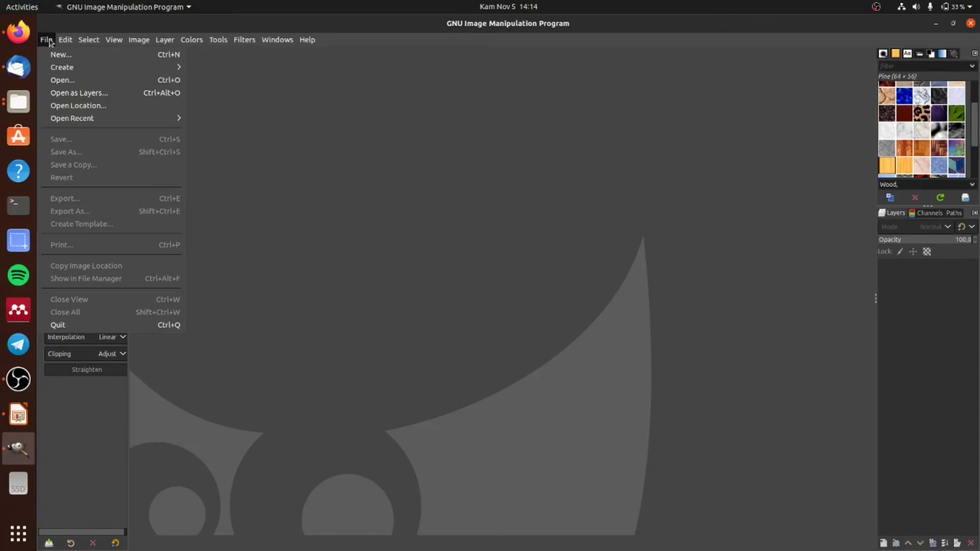
click(52, 55)
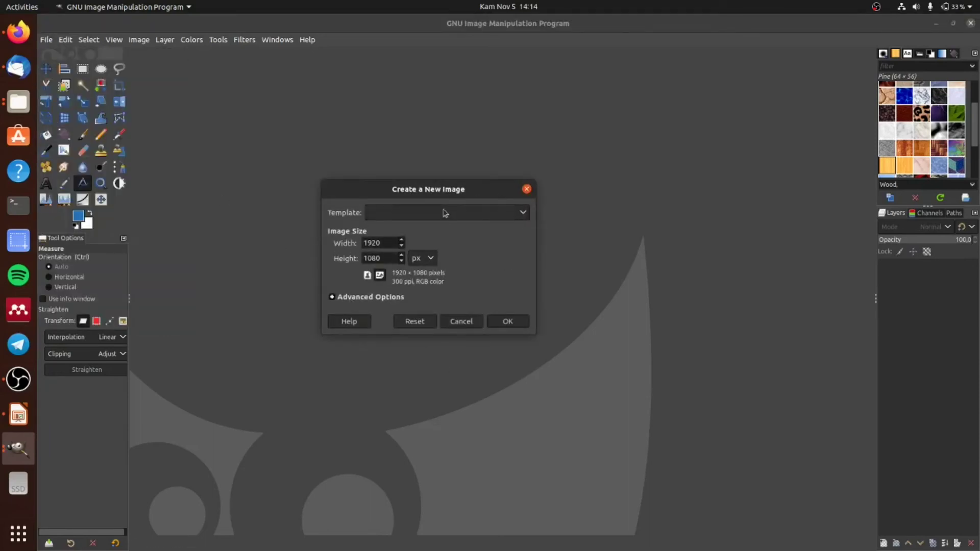
click(472, 213)
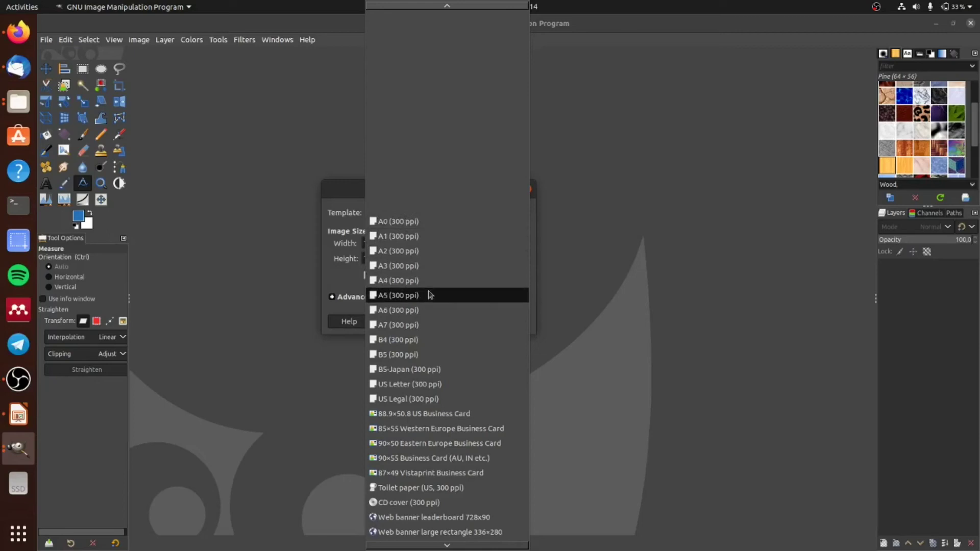
scroll(458, 376, down, 1)
scroll(459, 377, down, 2)
scroll(465, 380, down, 1)
scroll(485, 403, down, 2)
scroll(488, 407, down, 4)
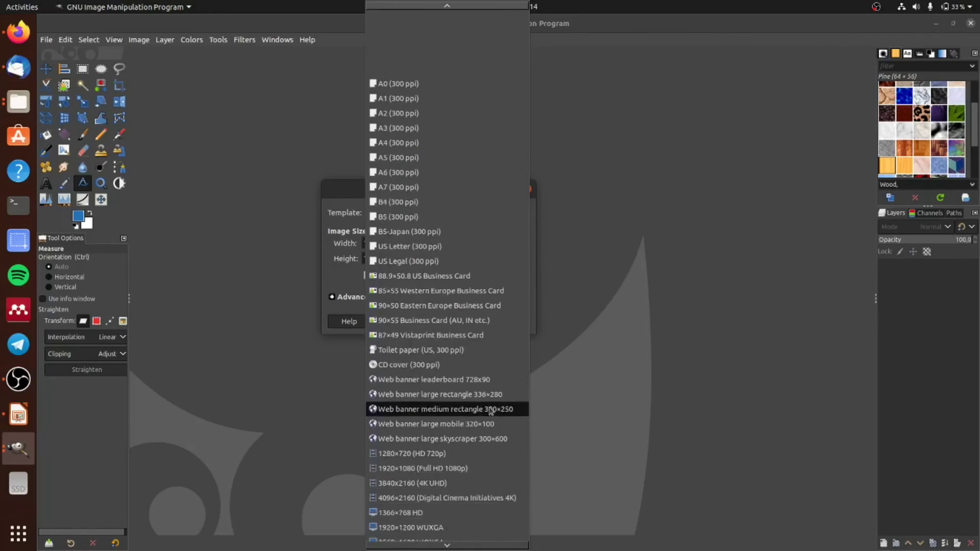
scroll(498, 407, down, 4)
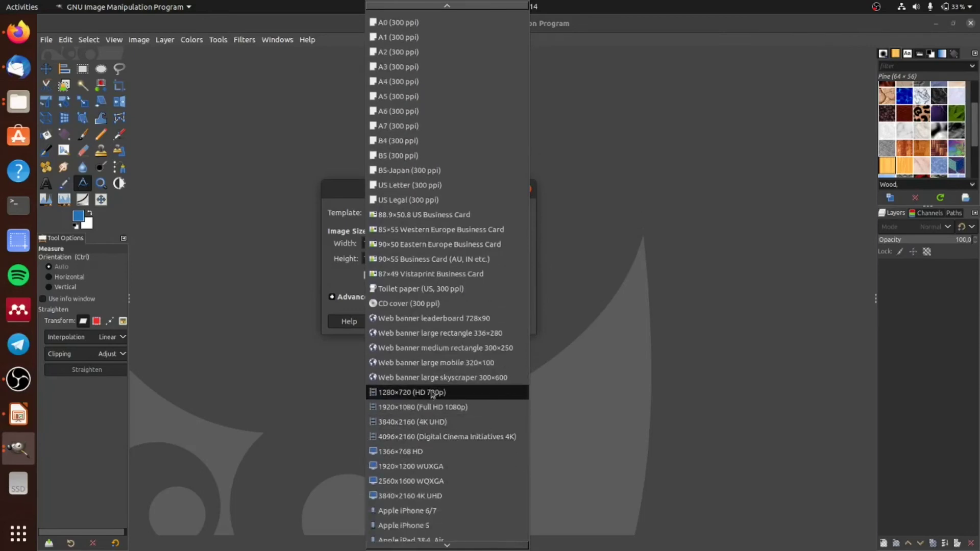
scroll(449, 406, down, 2)
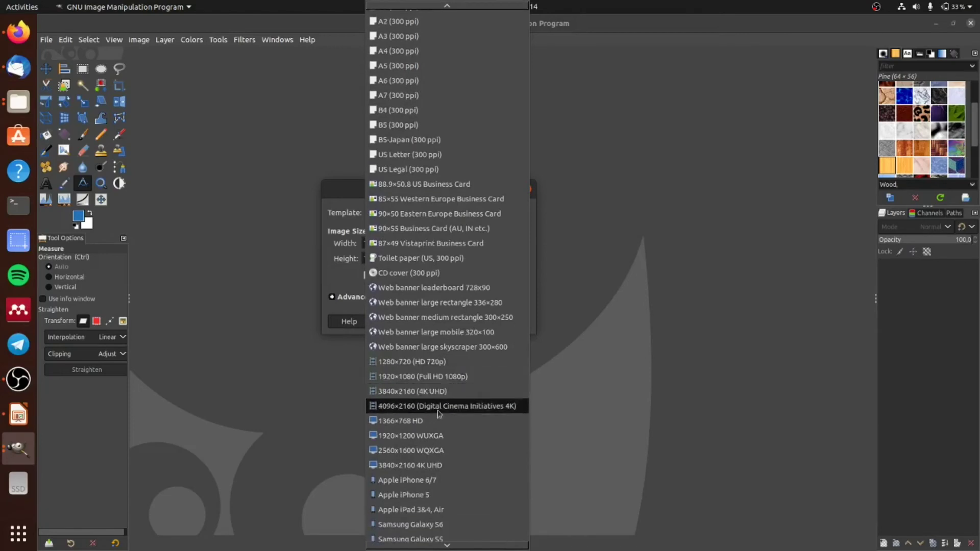
scroll(444, 413, down, 1)
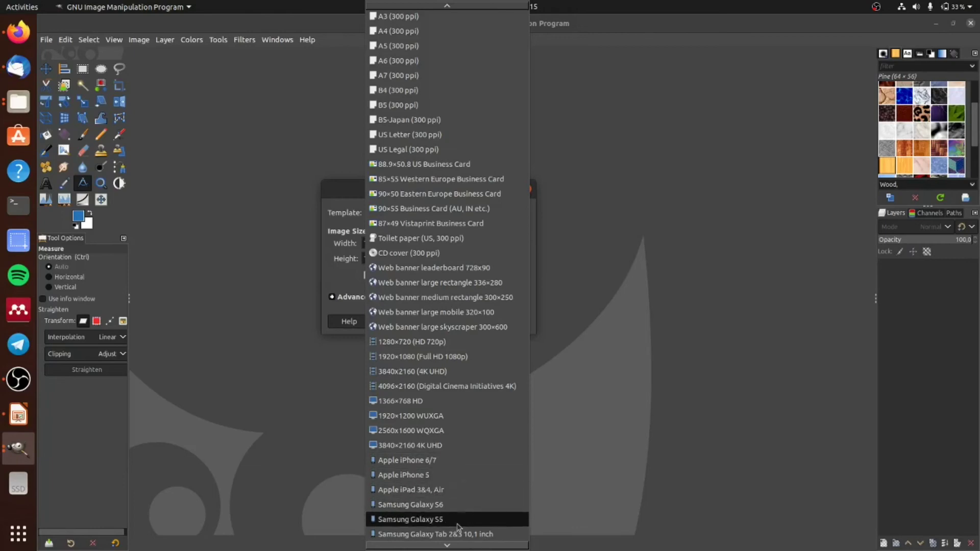
scroll(458, 527, up, 1)
scroll(458, 527, up, 2)
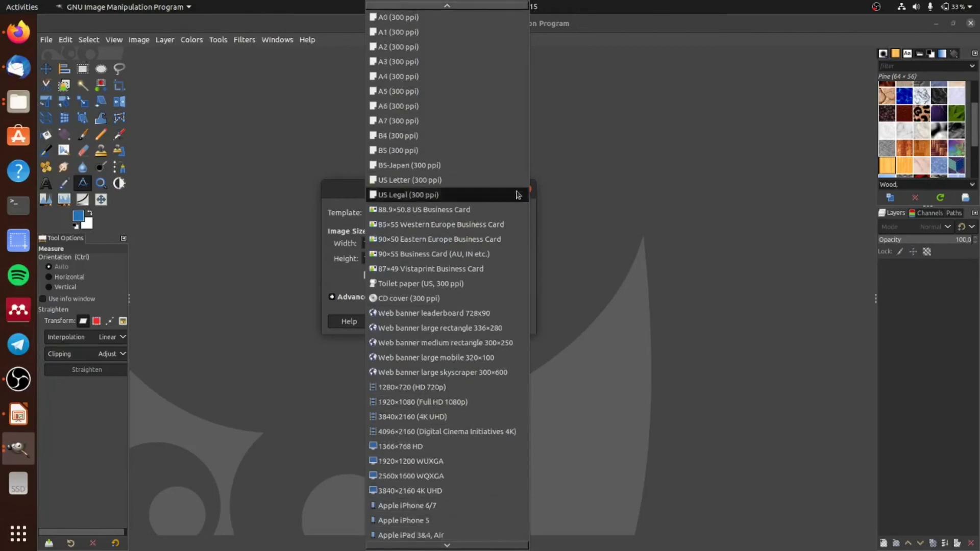
click(400, 76)
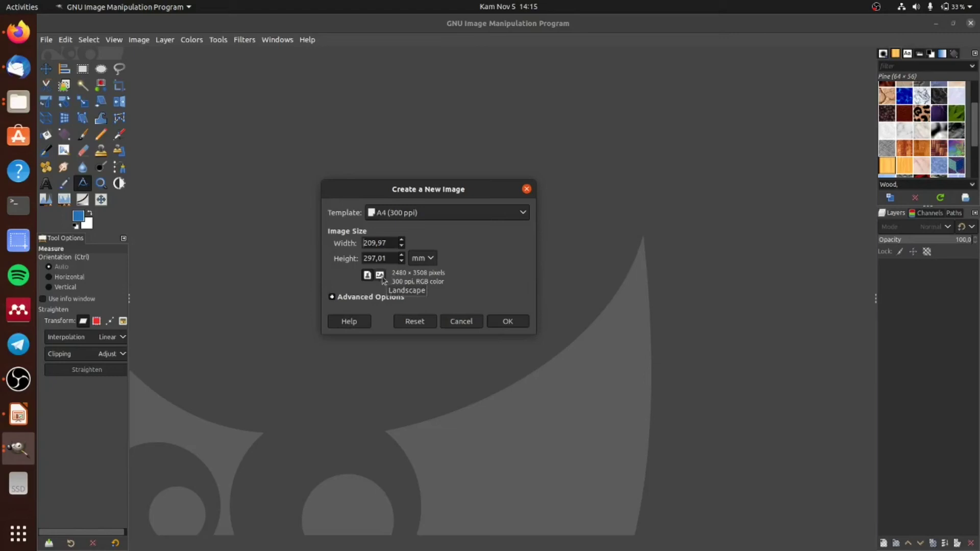
- Switch the A4 page to landscape, 297.01 × 209.97 mm, keeping millimetres as the unit
click(380, 276)
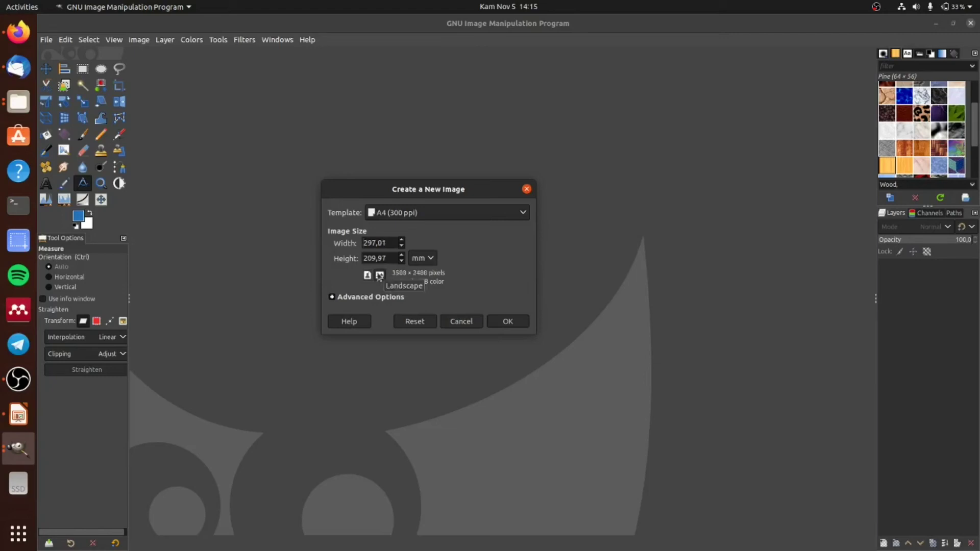
click(430, 258)
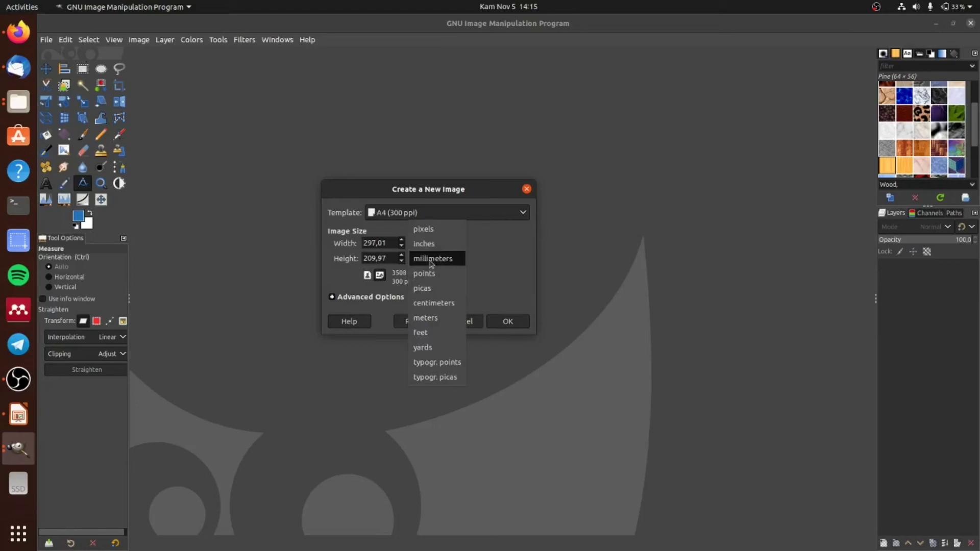
click(432, 263)
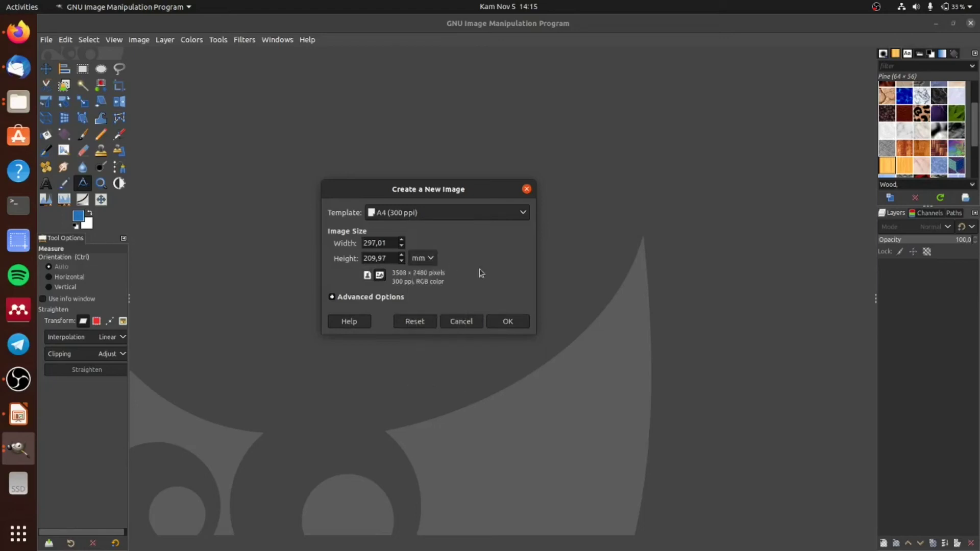
- In the new image's advanced options, set Fill with to Transparency
click(332, 298)
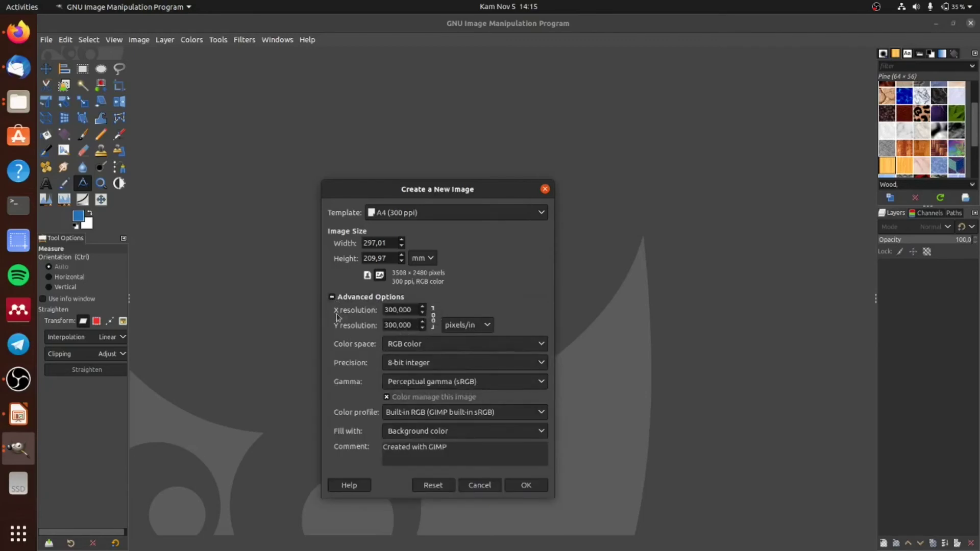
click(410, 434)
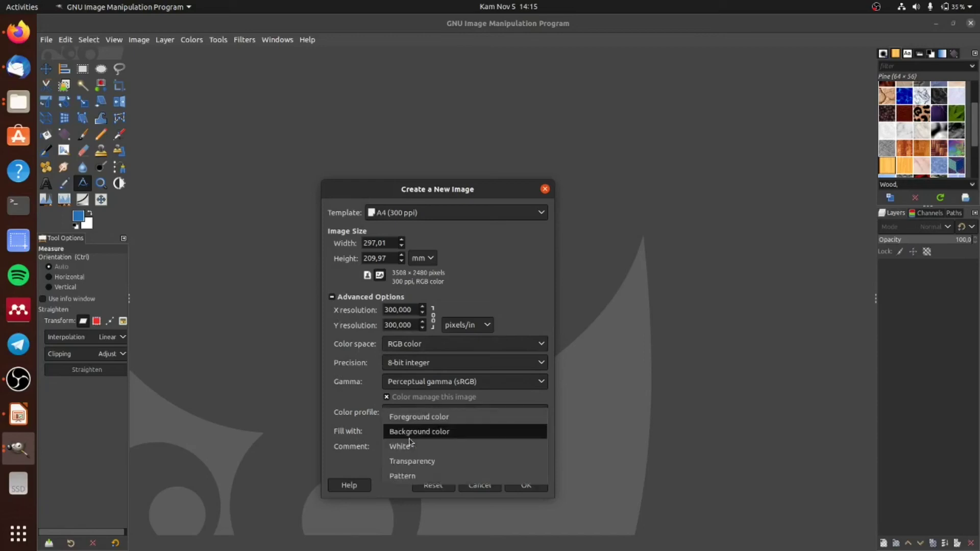
click(419, 462)
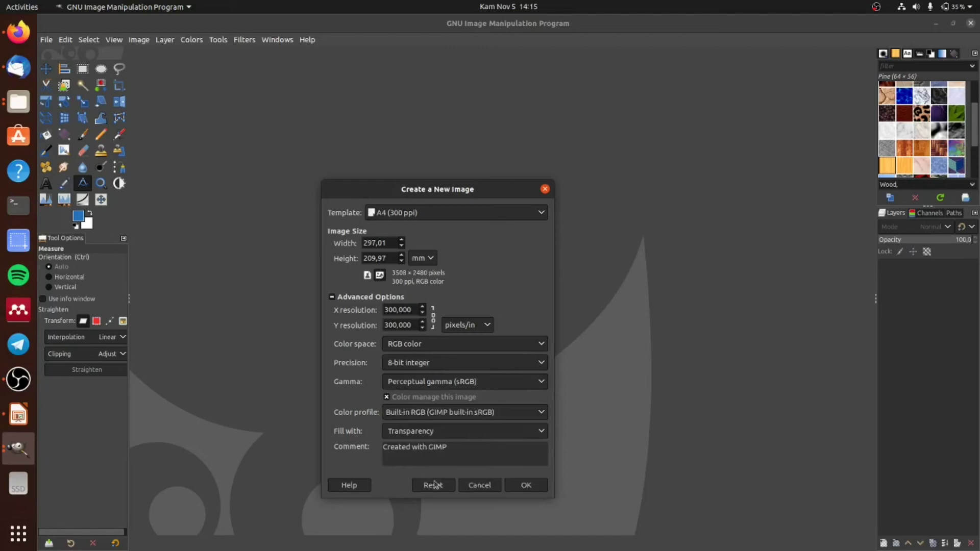
click(435, 437)
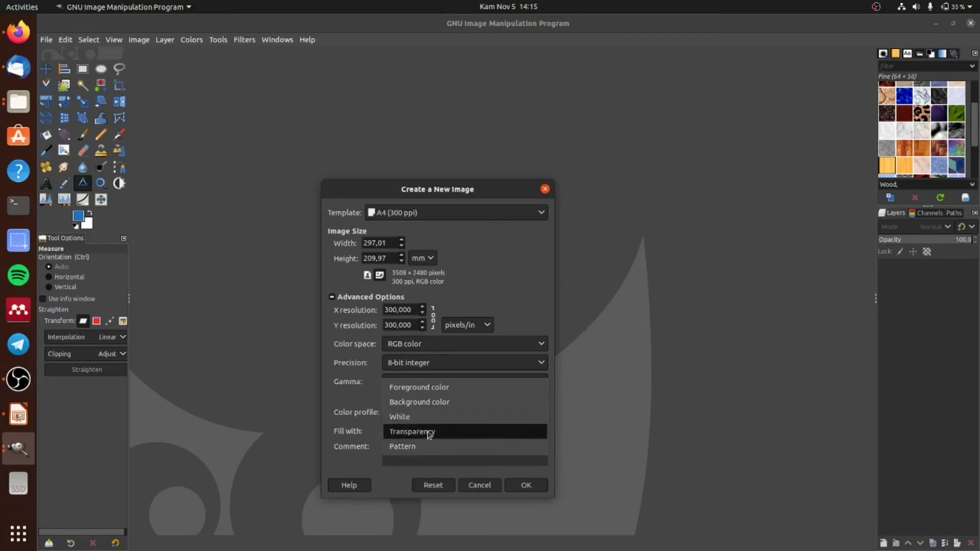
click(433, 433)
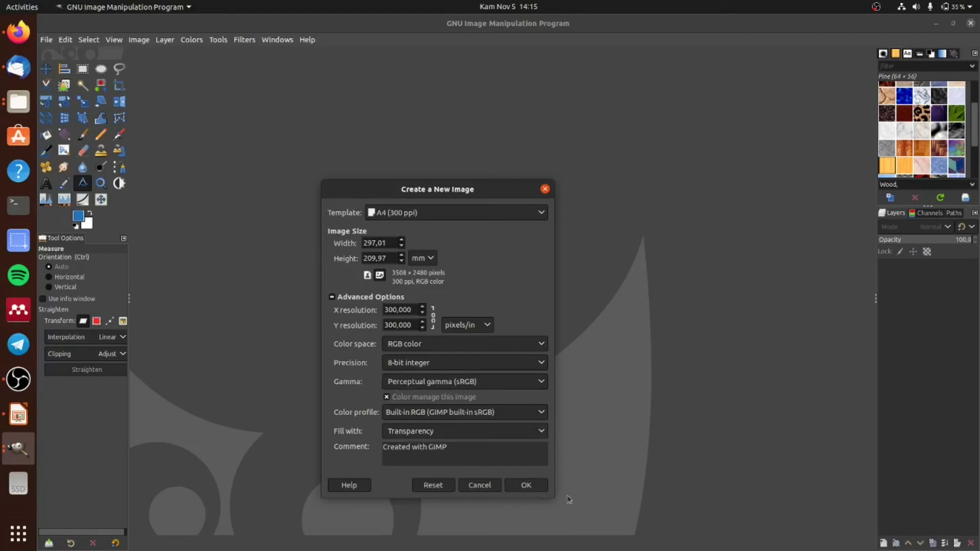
- Create the transparent 3508×2480 A4 canvas, then switch to Firefox
click(526, 485)
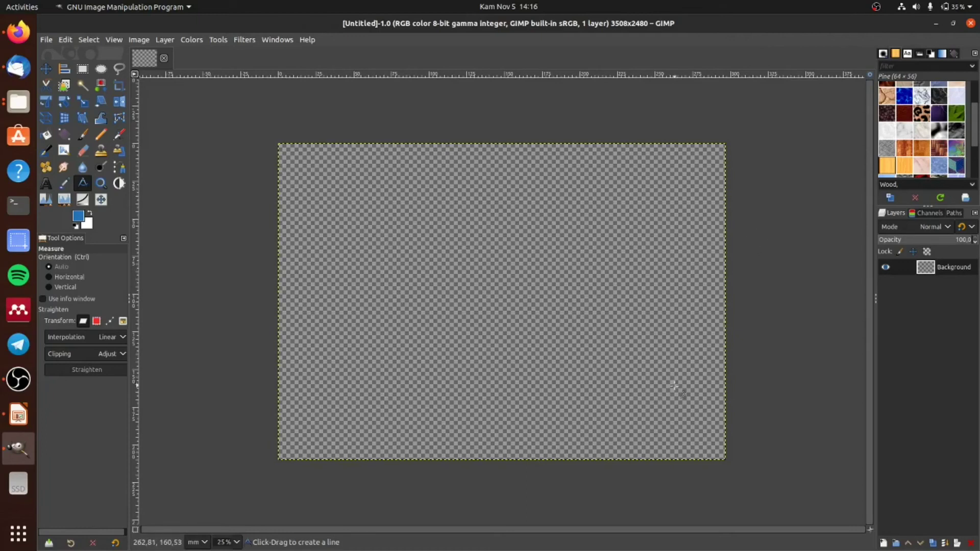
click(46, 40)
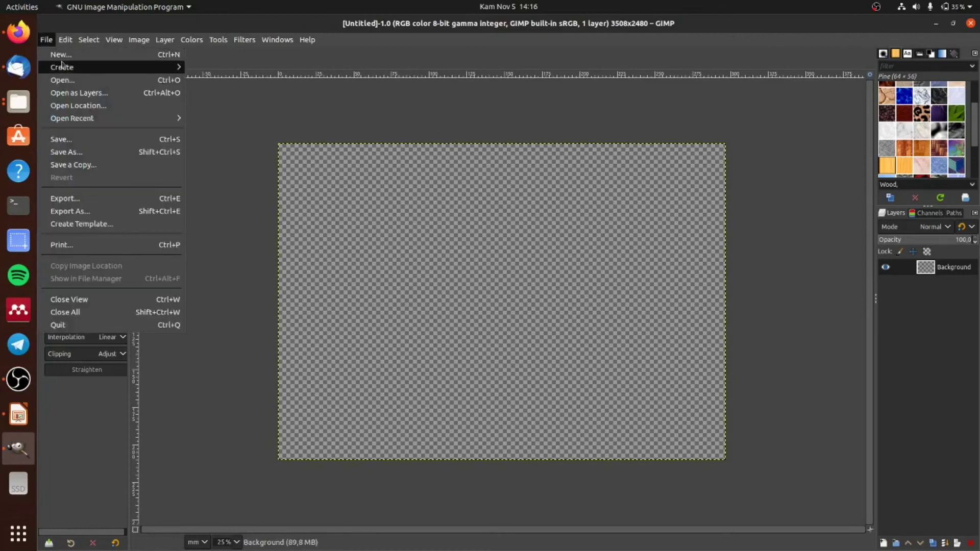
mouse_move(62, 67)
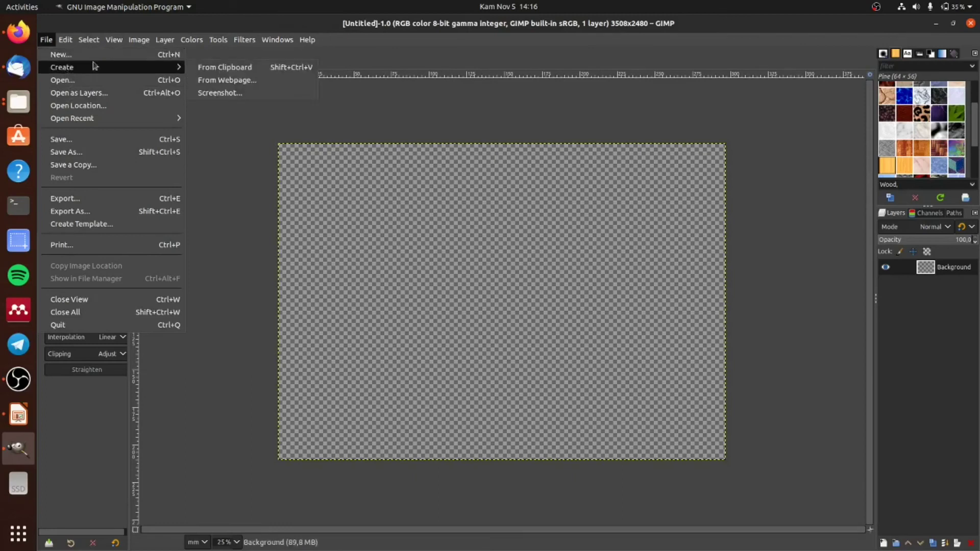
click(225, 113)
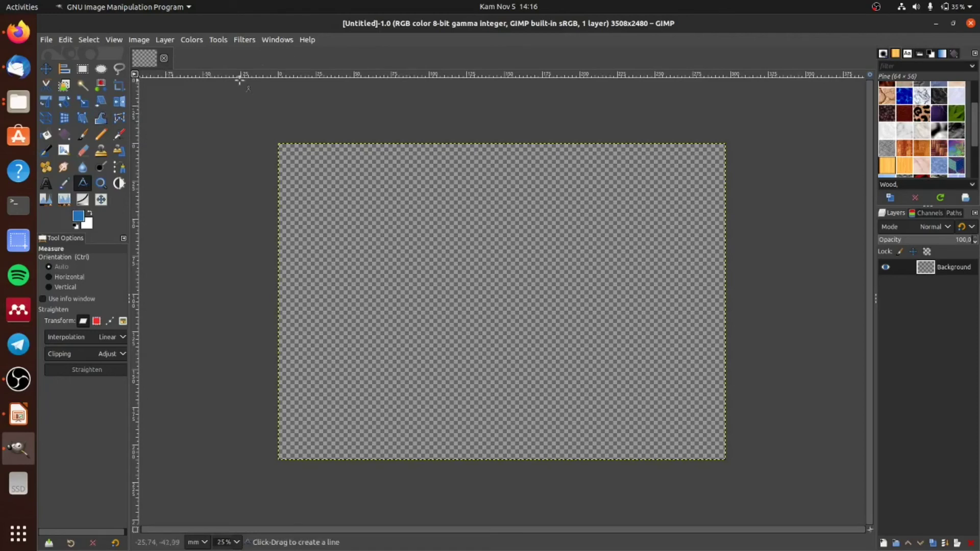
click(19, 32)
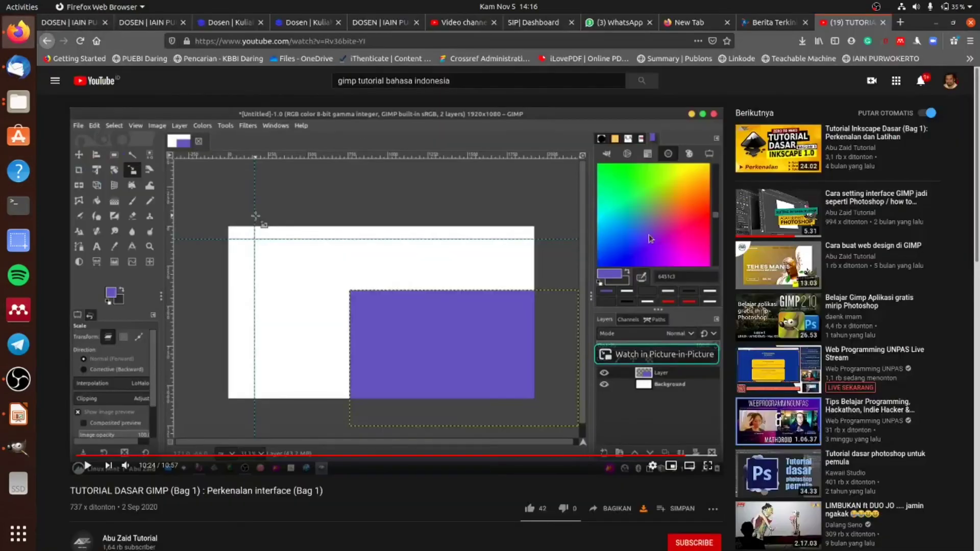
- In a new tab, search Google Images for 'gimp' and browse a medium.com screenshot result
click(900, 22)
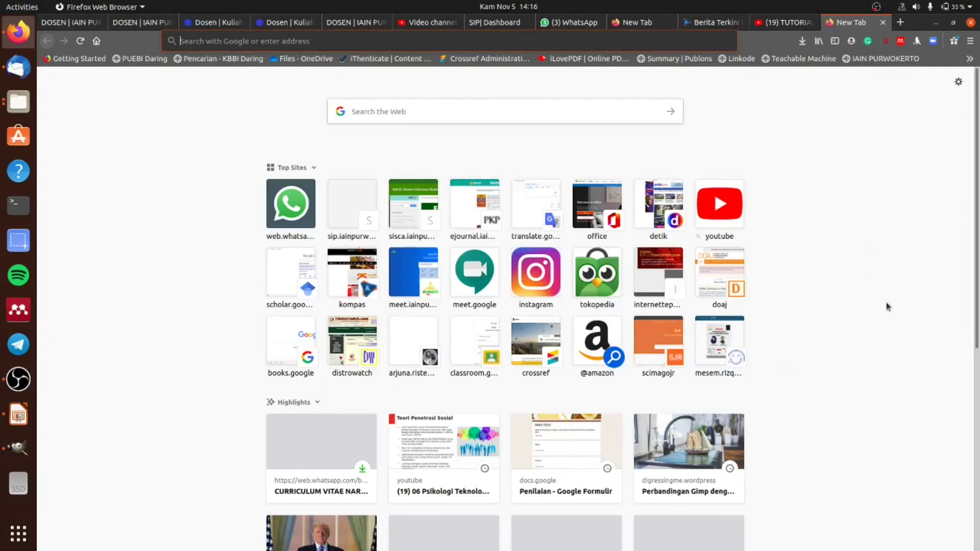
mouse_move(538, 155)
click(419, 42)
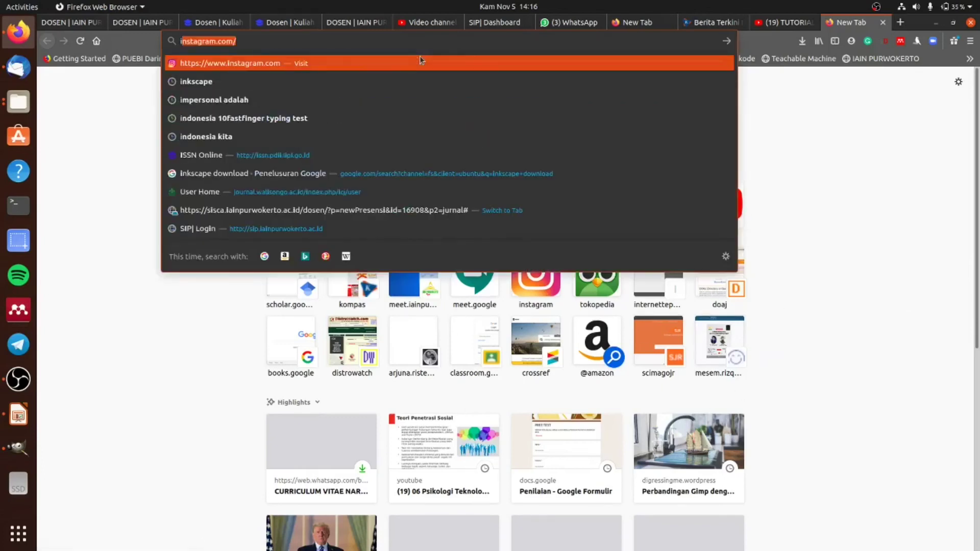
text(gimp)
key(Return)
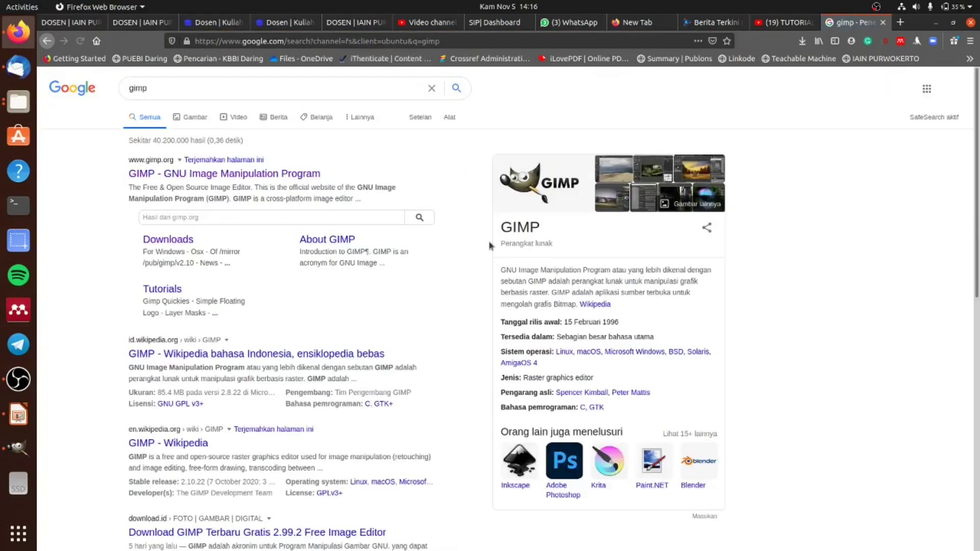
click(193, 118)
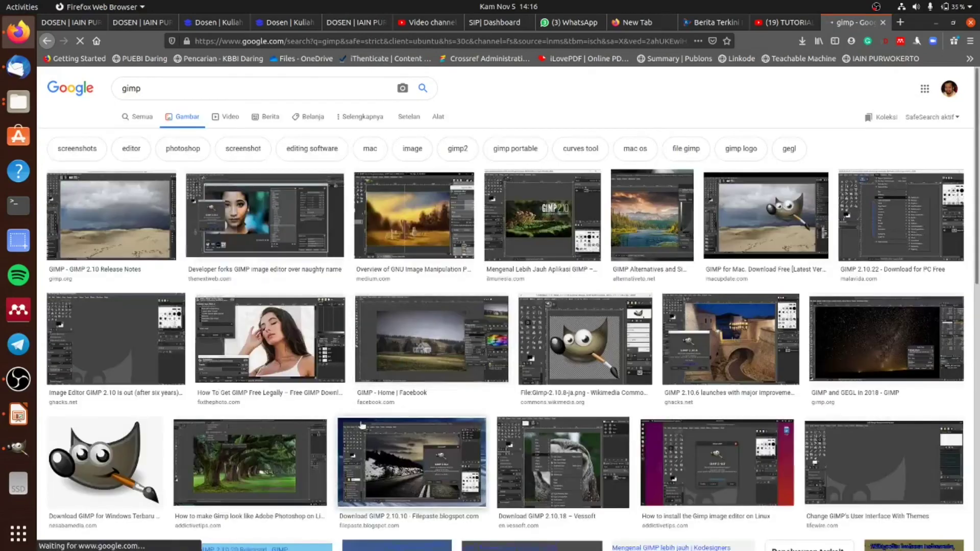
click(427, 238)
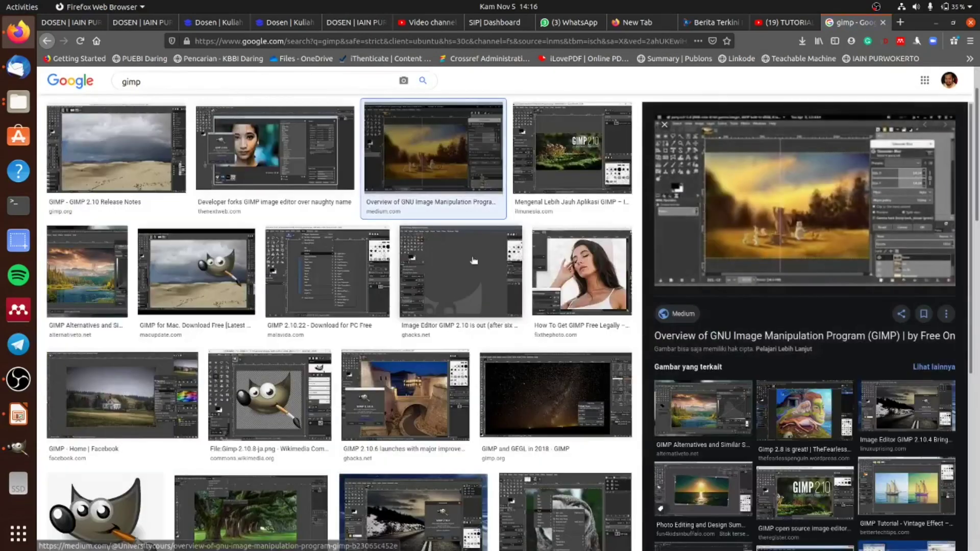
click(840, 192)
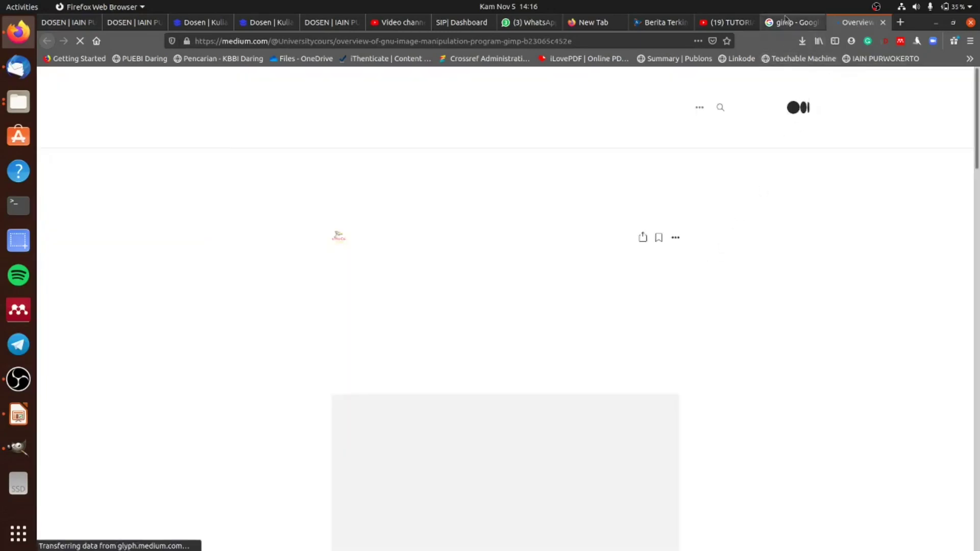
scroll(506, 306, down, 3)
right_click(539, 283)
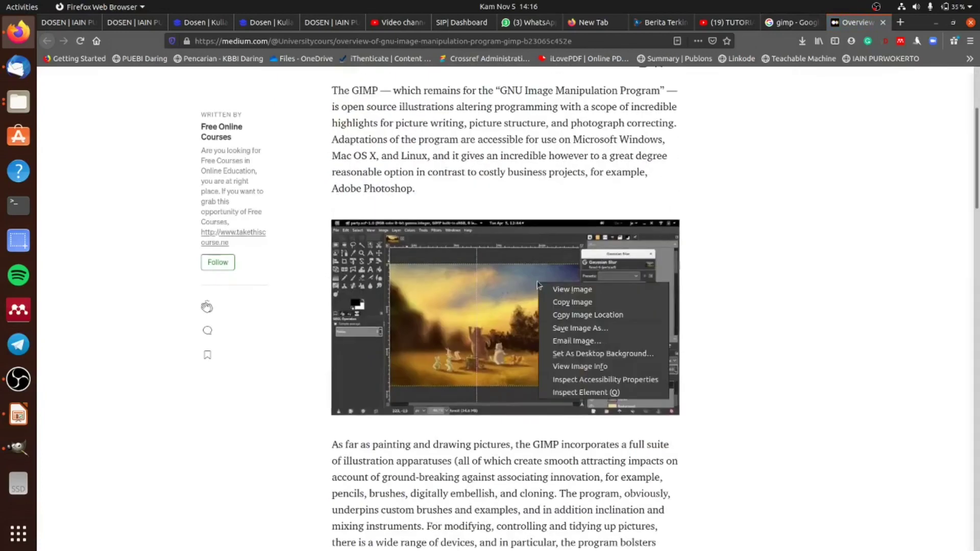
click(477, 517)
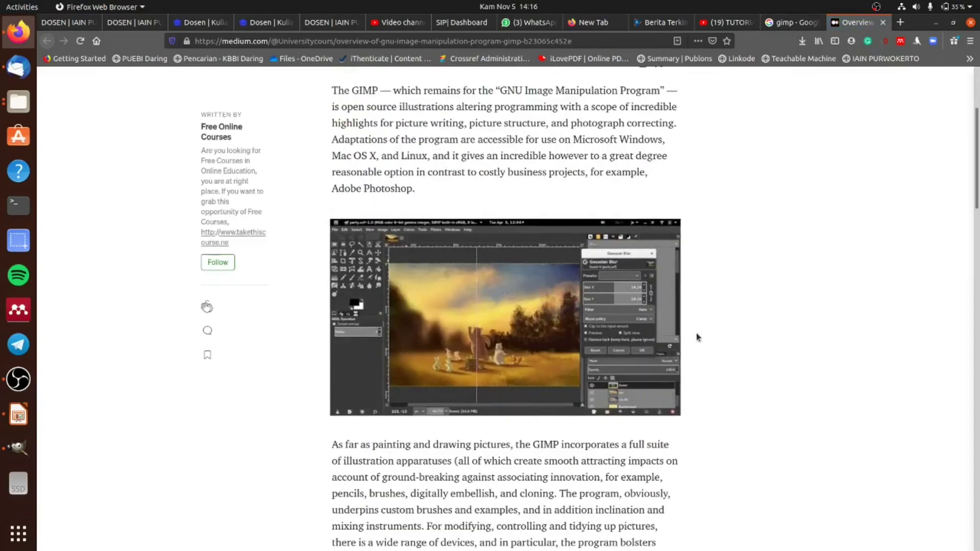
scroll(697, 337, up, 3)
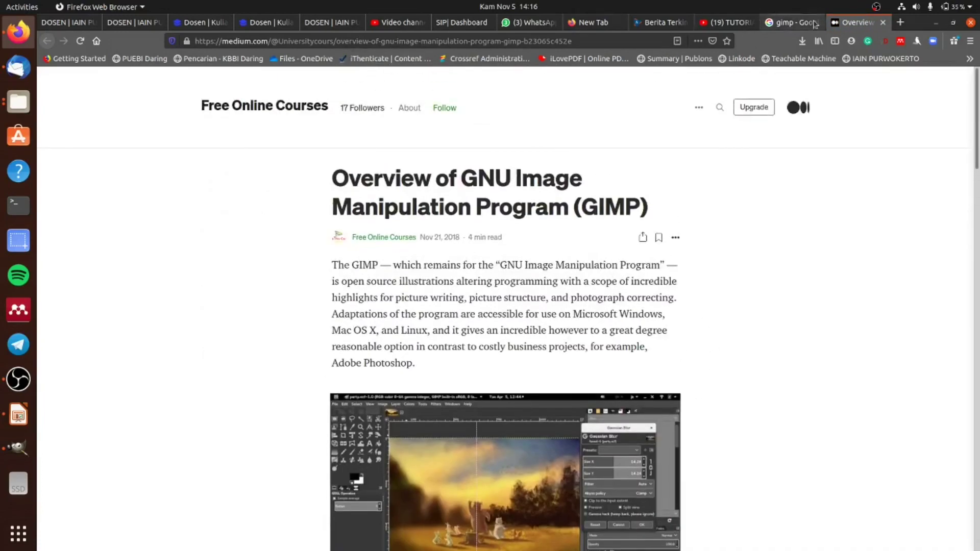
click(882, 23)
scroll(568, 273, up, 2)
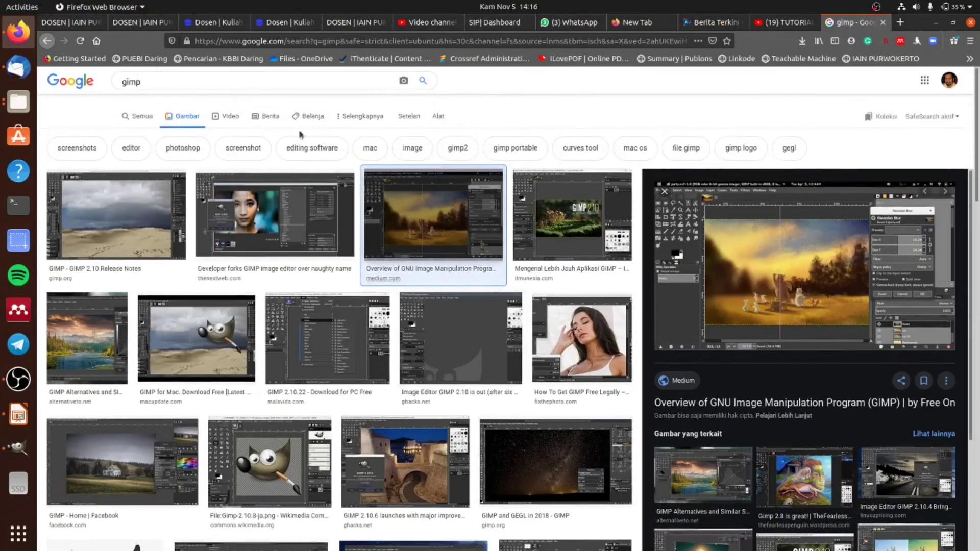
- Change the image search to 'landscape batur' to find Baturraden landscapes
click(234, 87)
key(ctrl+a)
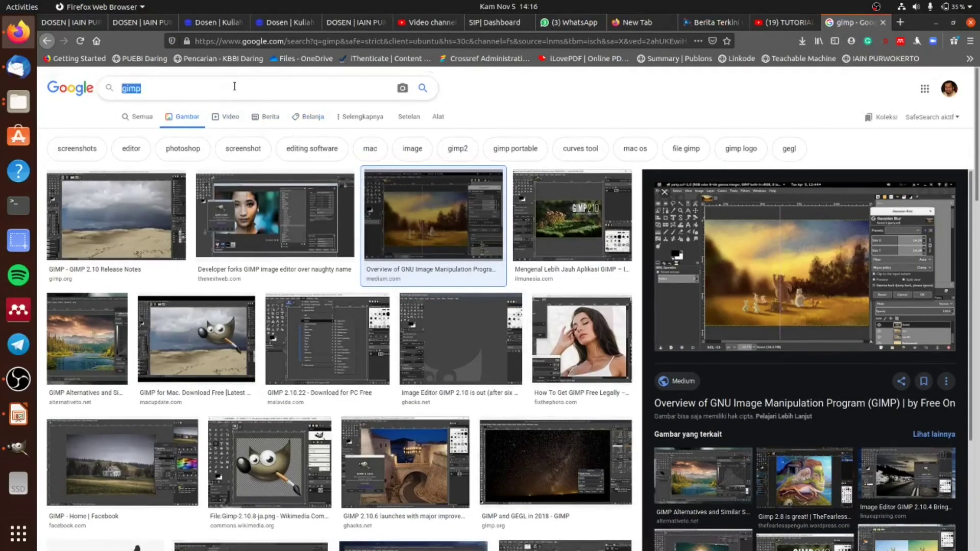
text(land)
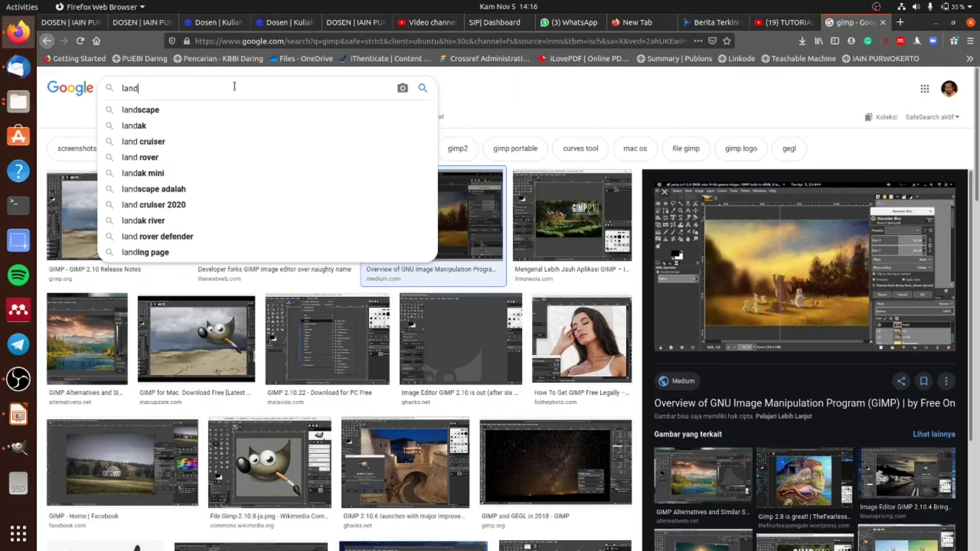
text(scape)
key(Return)
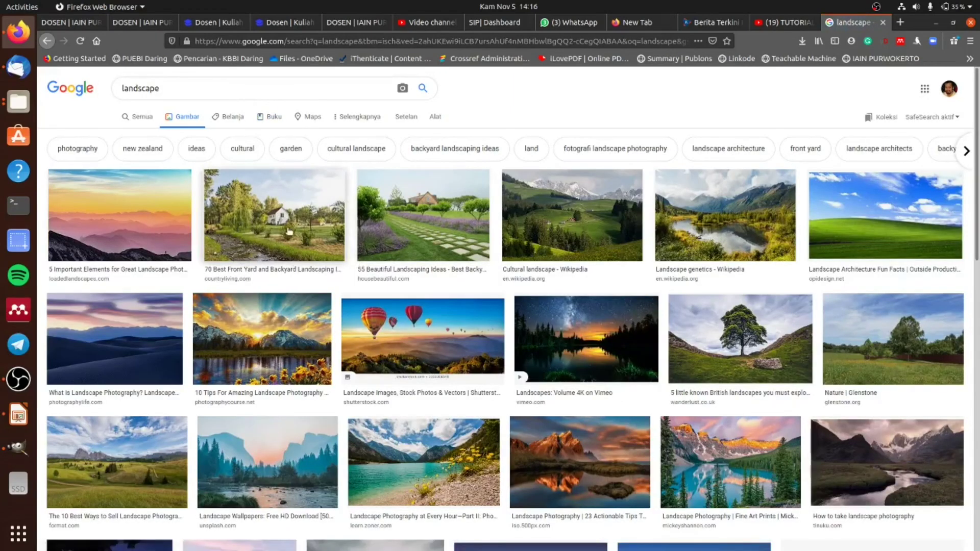
click(298, 232)
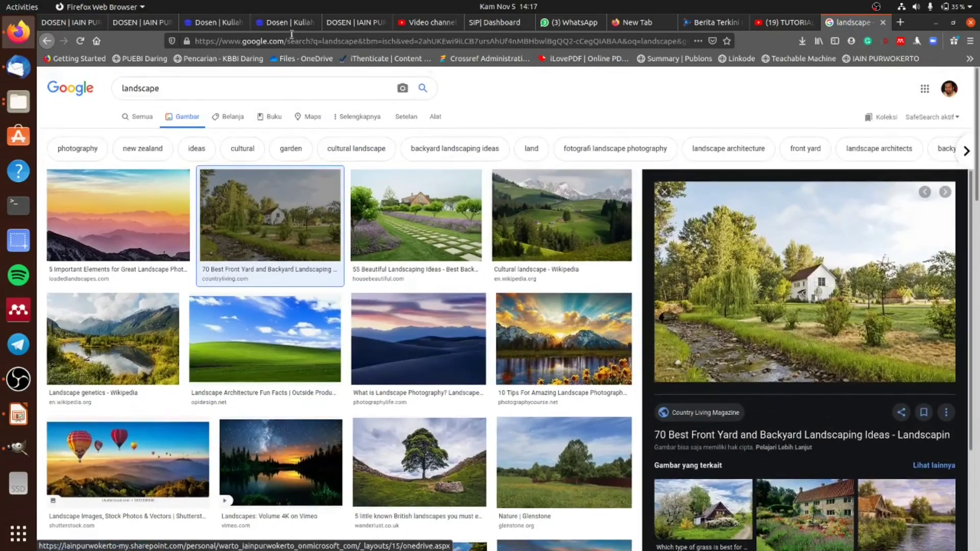
click(287, 90)
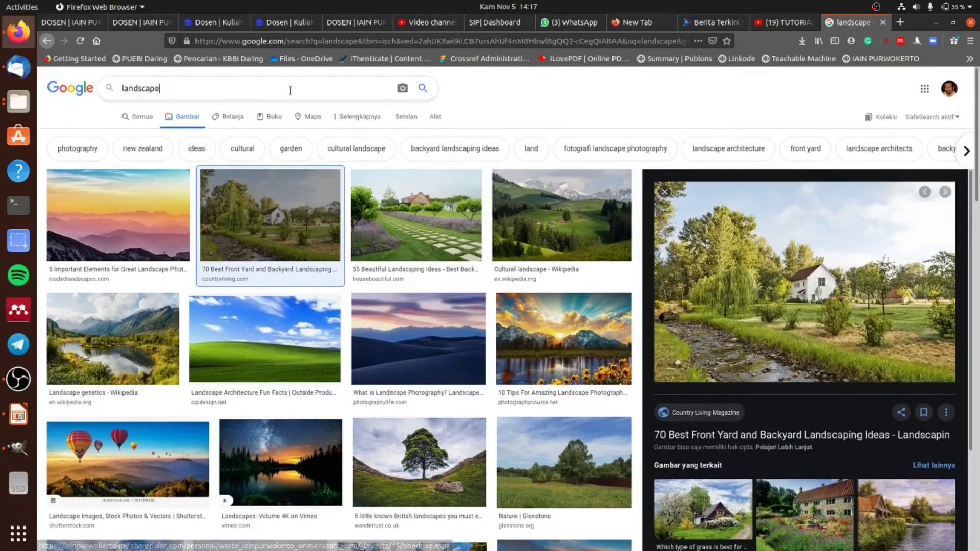
text( baturrad)
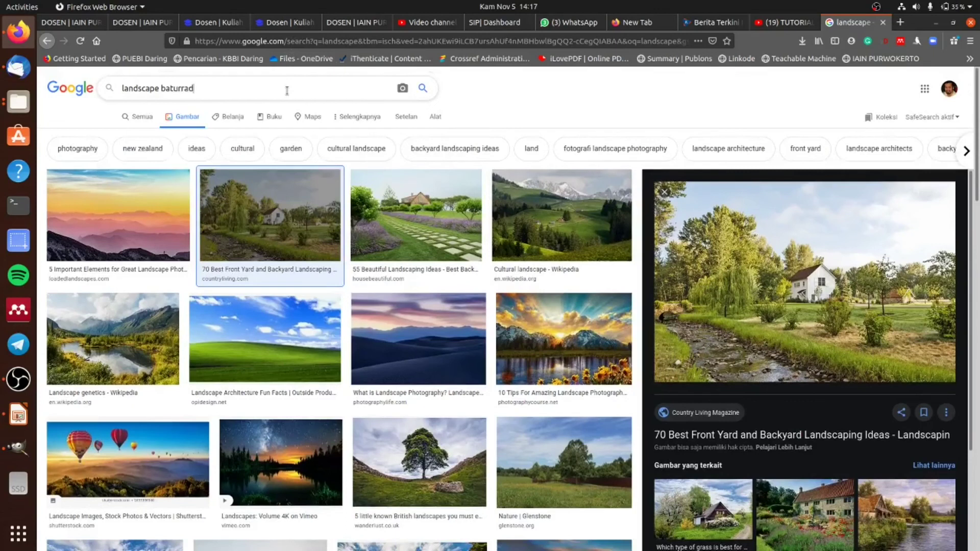
key(Return)
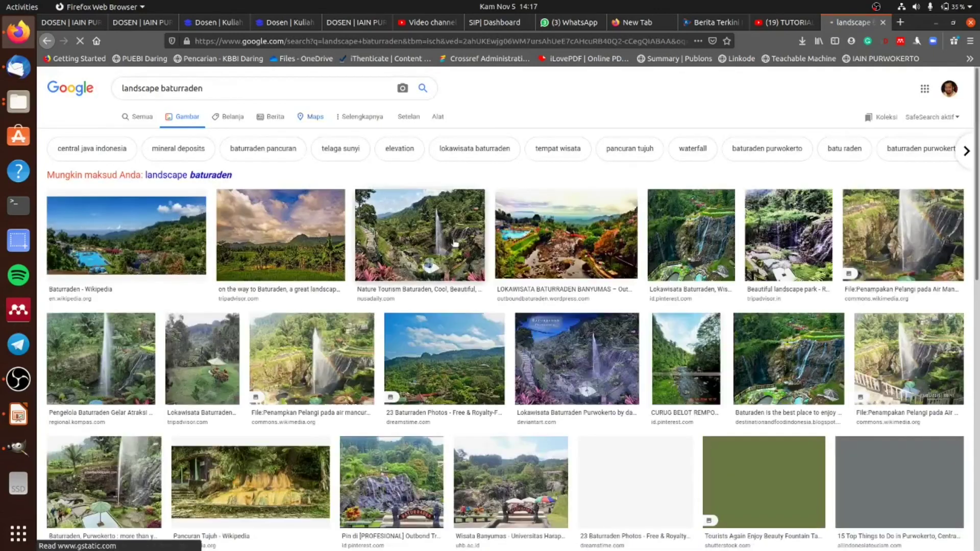
- Copy the Lokawisata Baturraden photo to the clipboard and return to GIMP
click(618, 271)
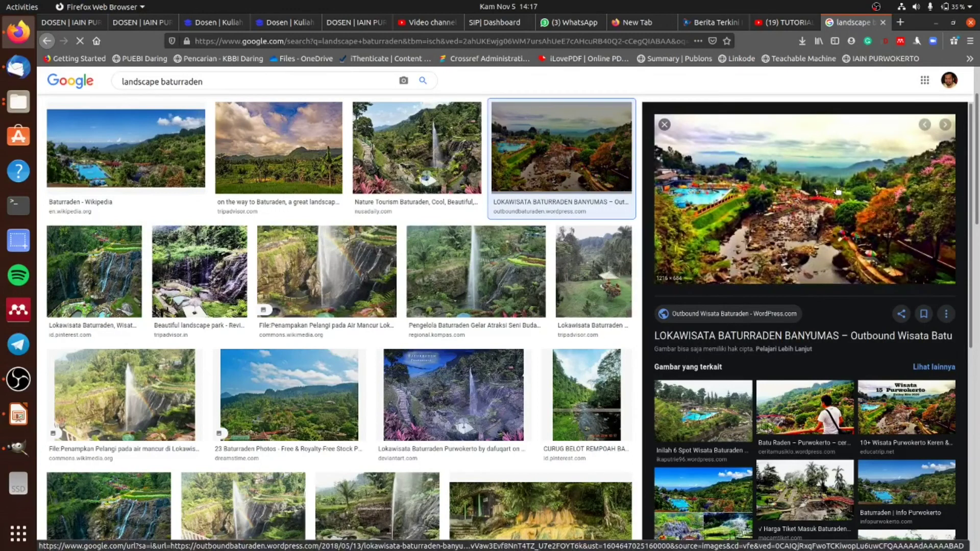
right_click(837, 192)
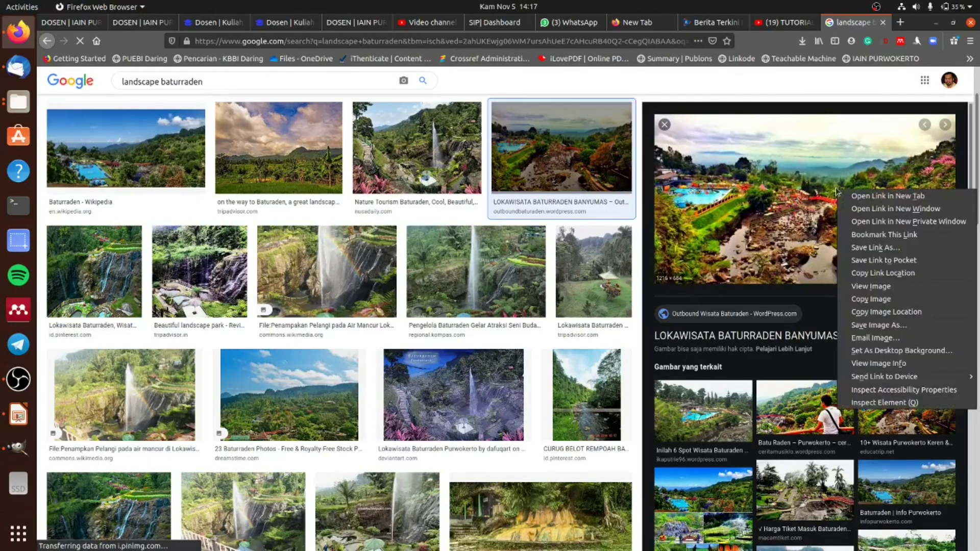
click(901, 300)
right_click(843, 228)
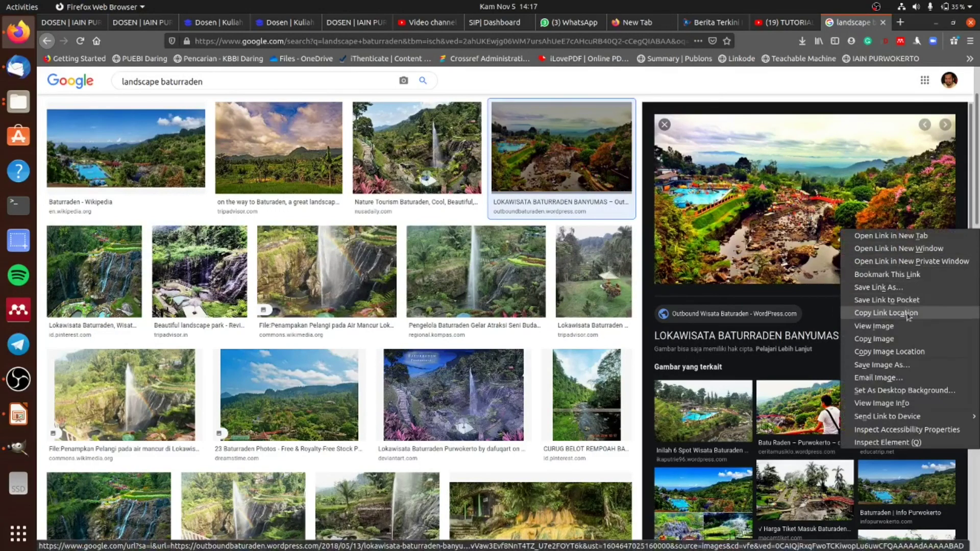
click(908, 336)
key(alt+Tab)
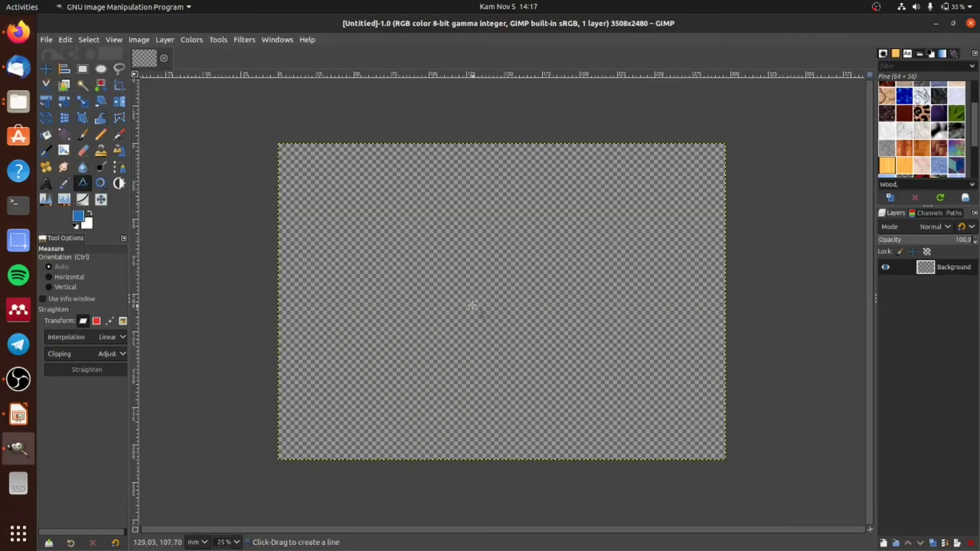
- Paste the copied photo as a new 1216×684 image and check it beside the transparent canvas
click(46, 40)
mouse_move(62, 68)
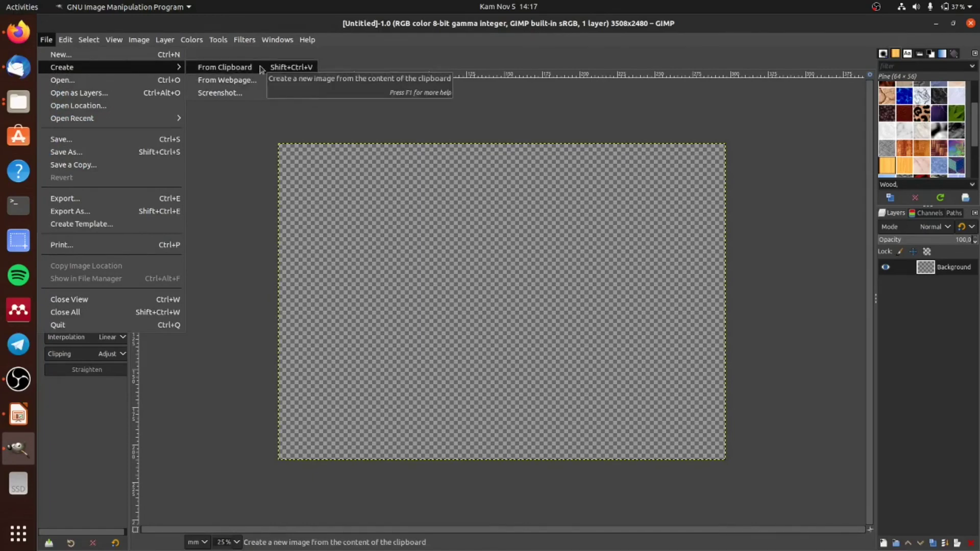
click(261, 69)
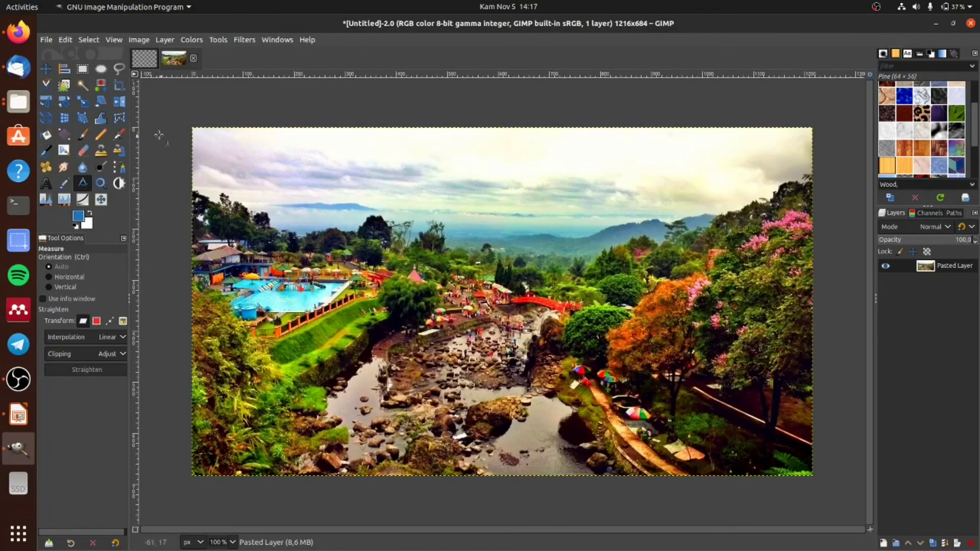
click(145, 59)
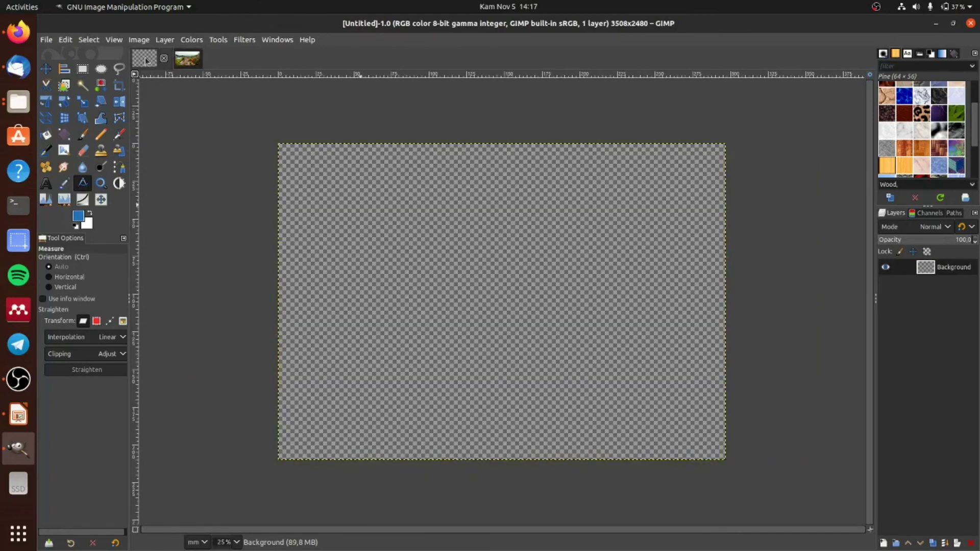
click(191, 61)
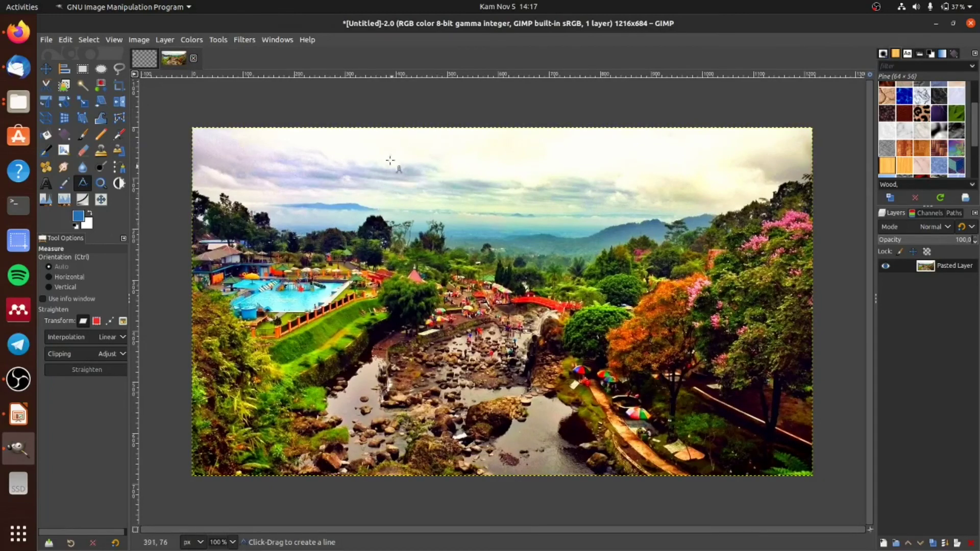
click(145, 58)
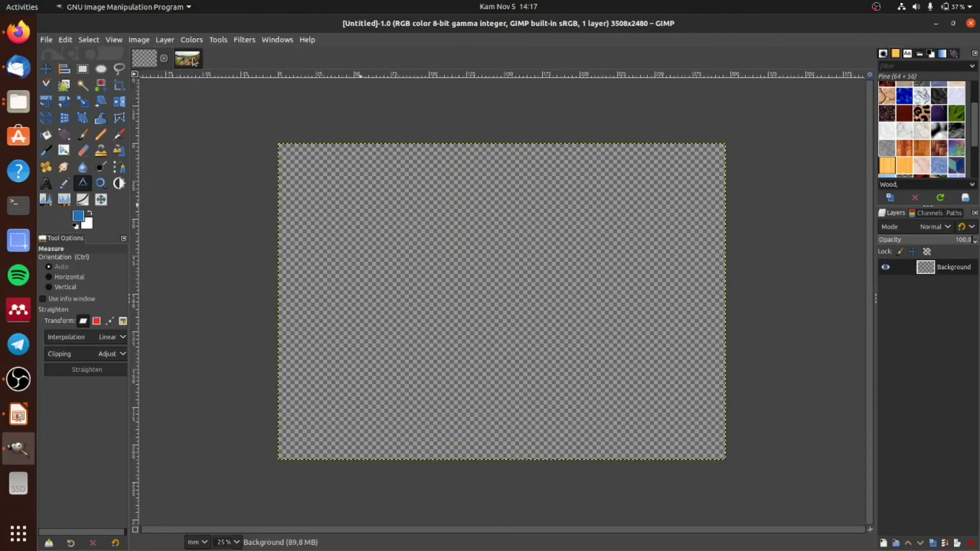
click(194, 61)
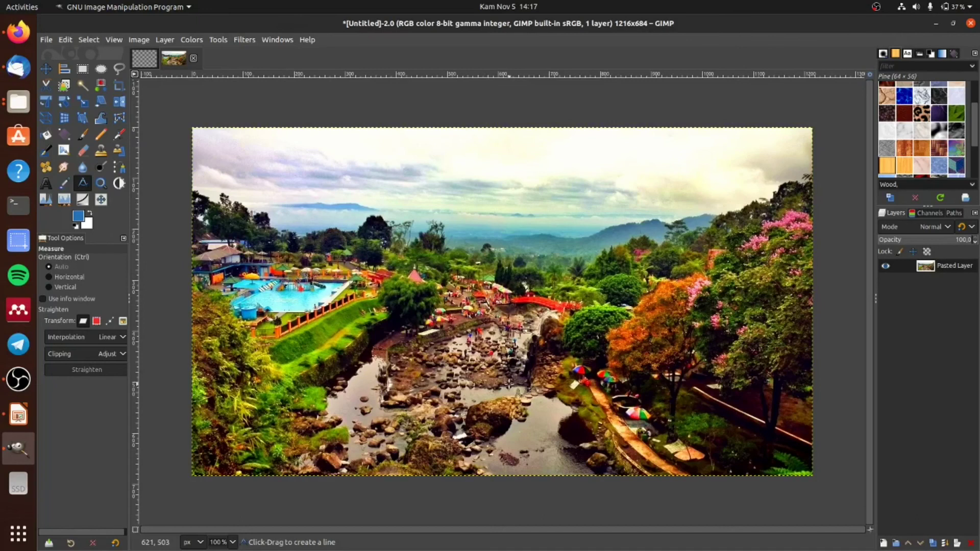
click(46, 40)
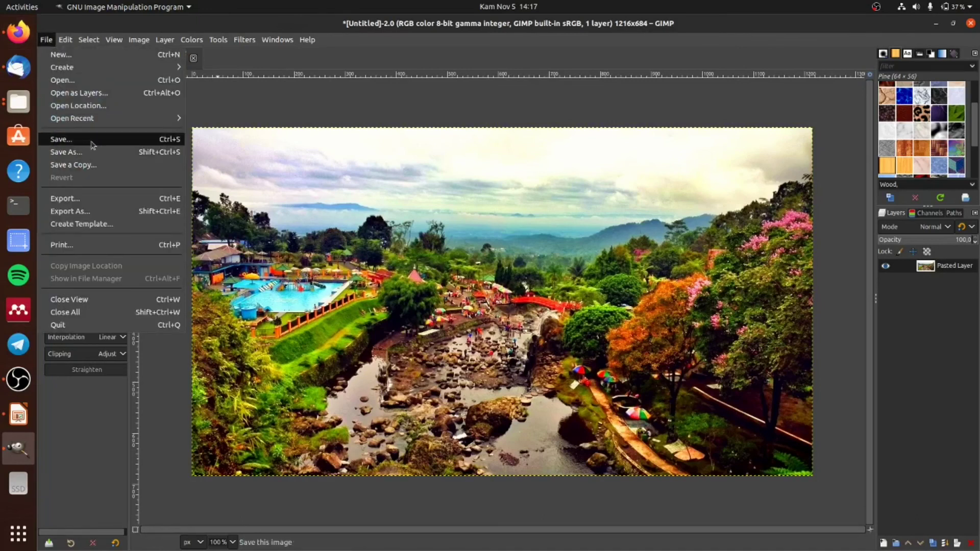
- Save the landscape photo as baturraden.xcf in Documents
click(60, 139)
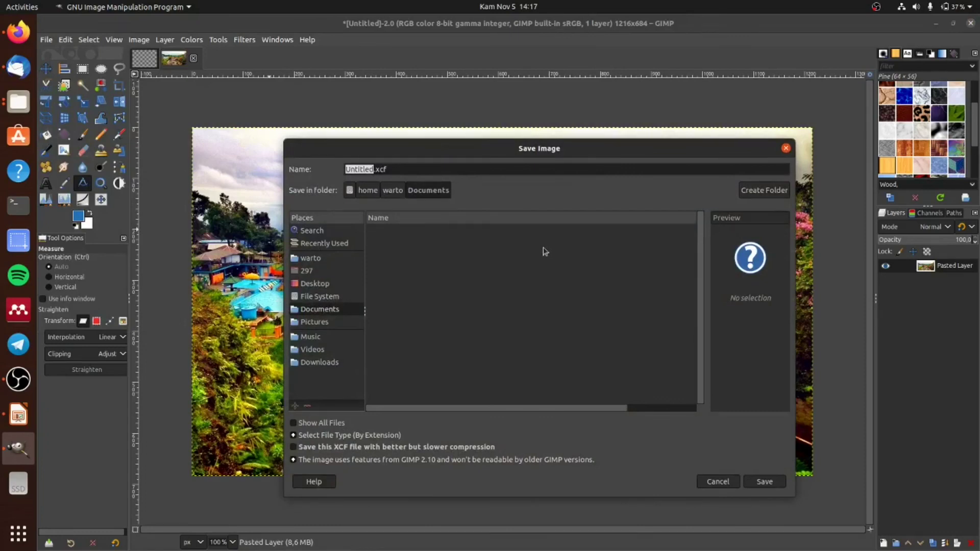
text(baturraden)
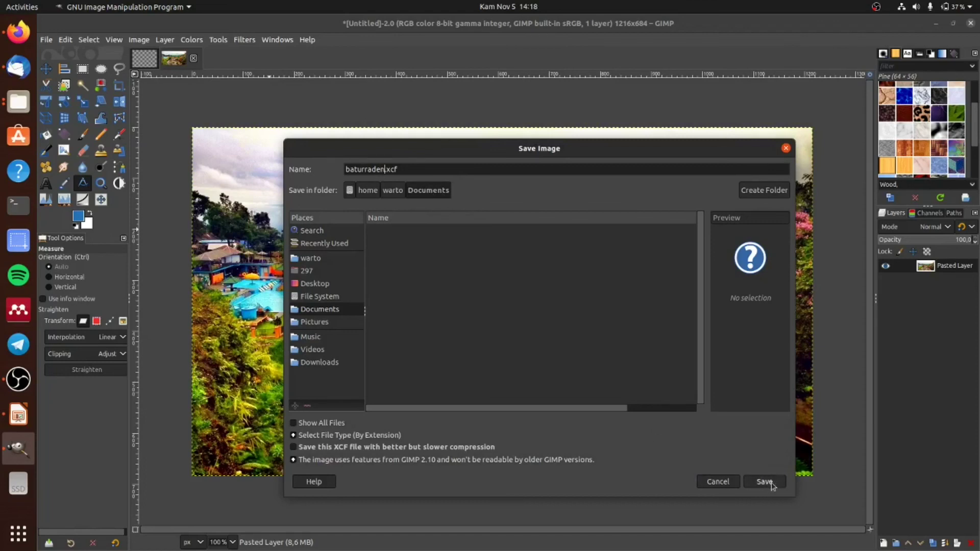
click(765, 482)
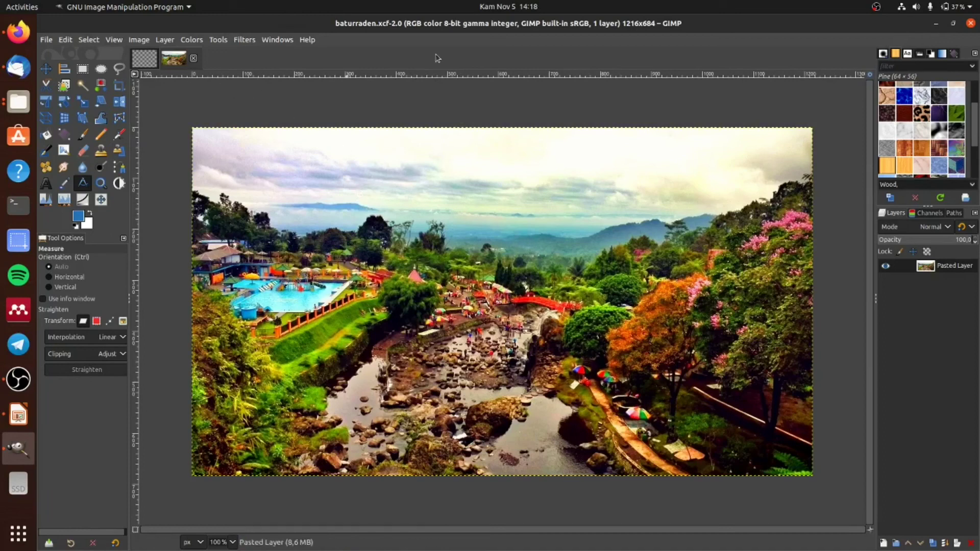
- Export the photo as baturraden.png to Documents with default PNG settings
click(47, 40)
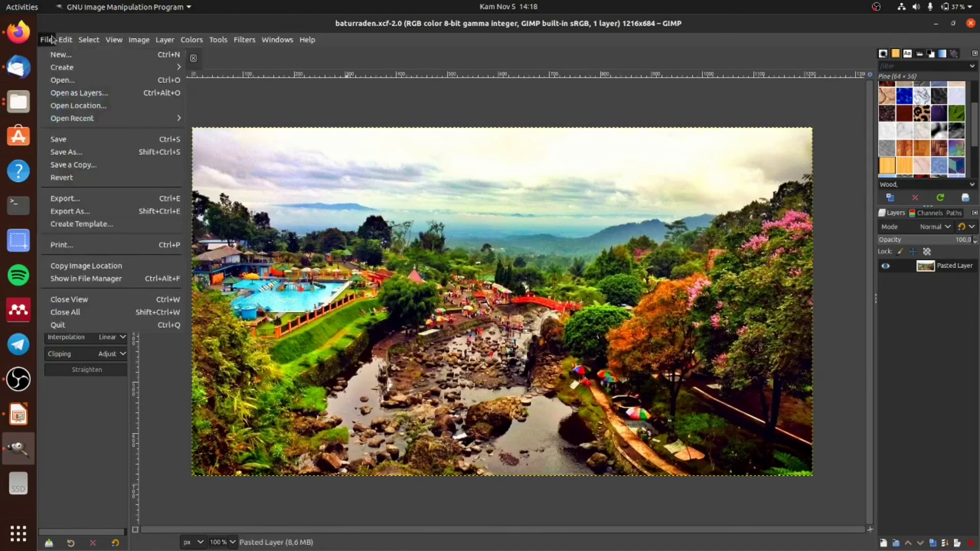
click(99, 213)
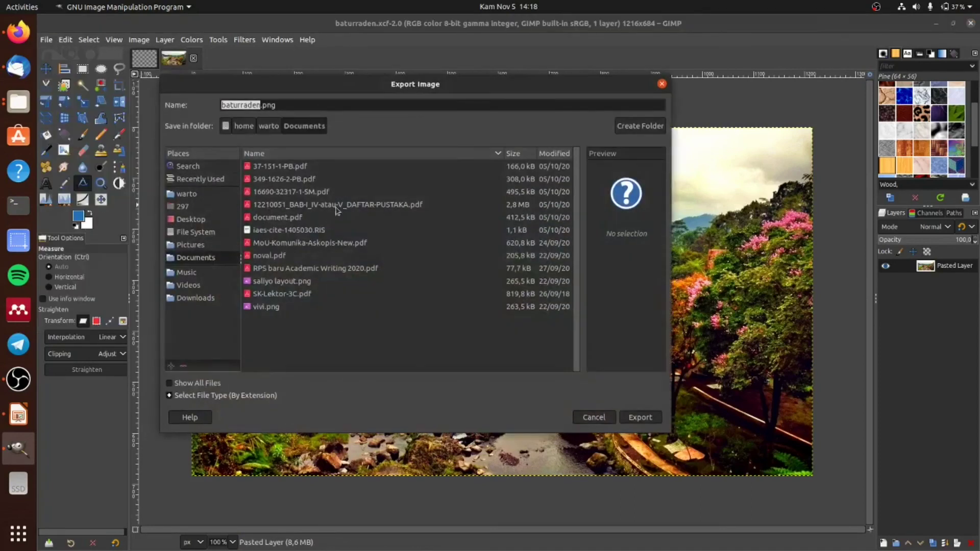
click(293, 104)
click(651, 420)
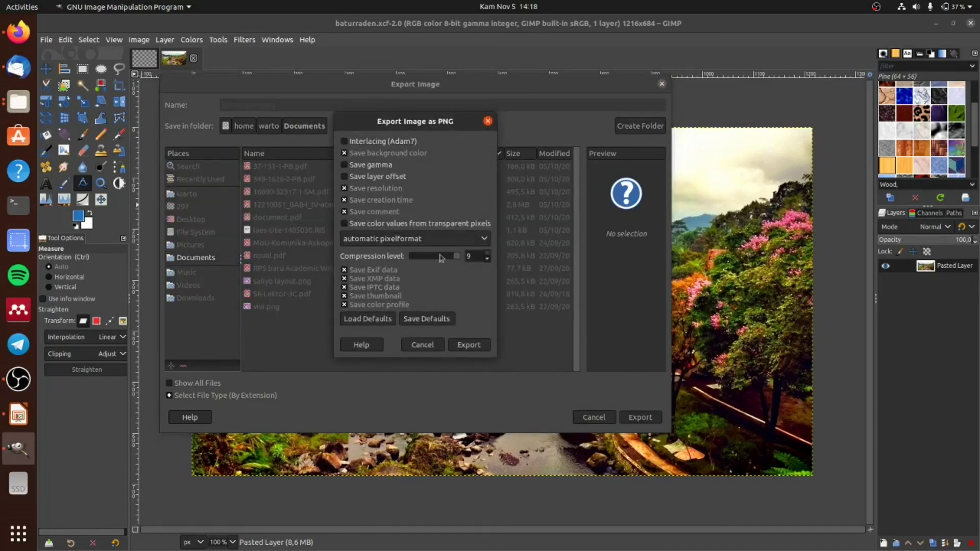
click(469, 345)
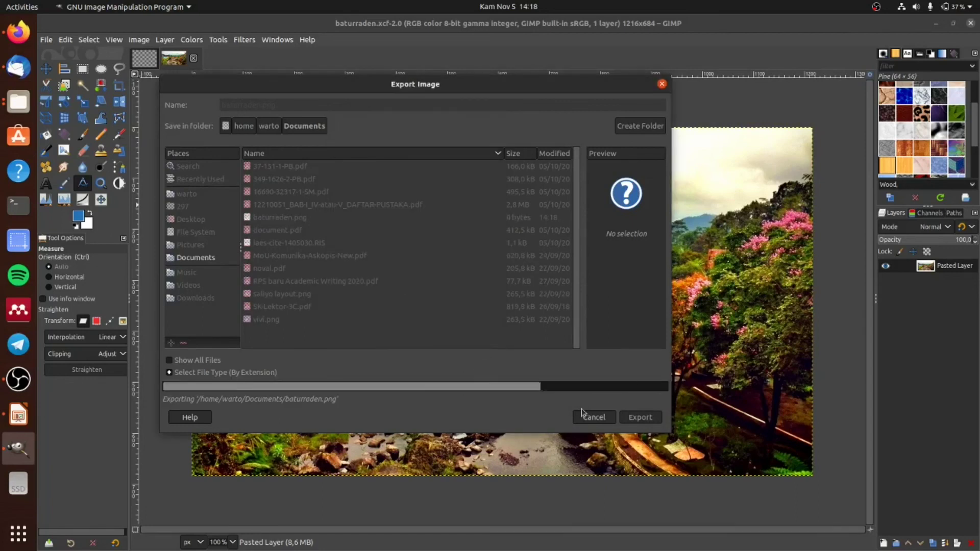
click(46, 39)
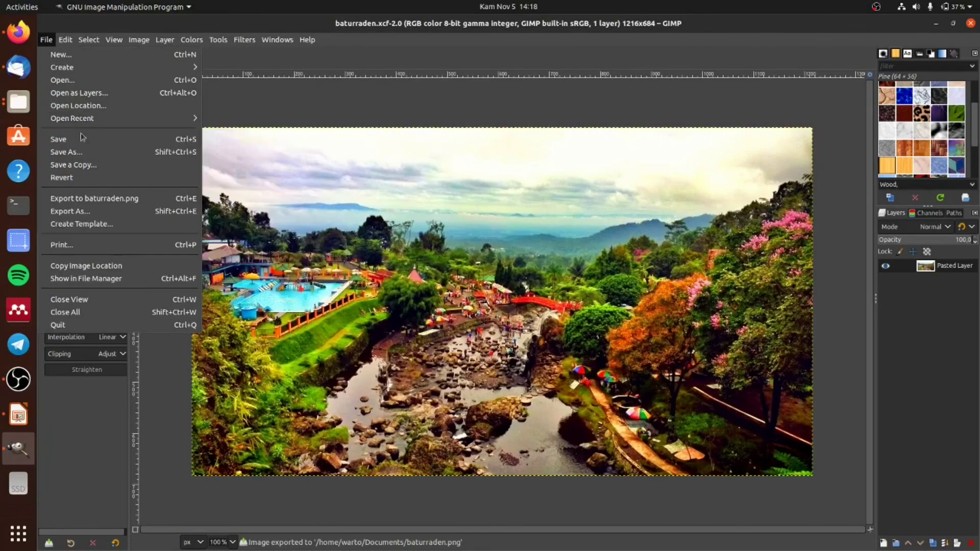
- Export a baturraden.jpg copy at quality 90, then switch to the Files app
click(100, 215)
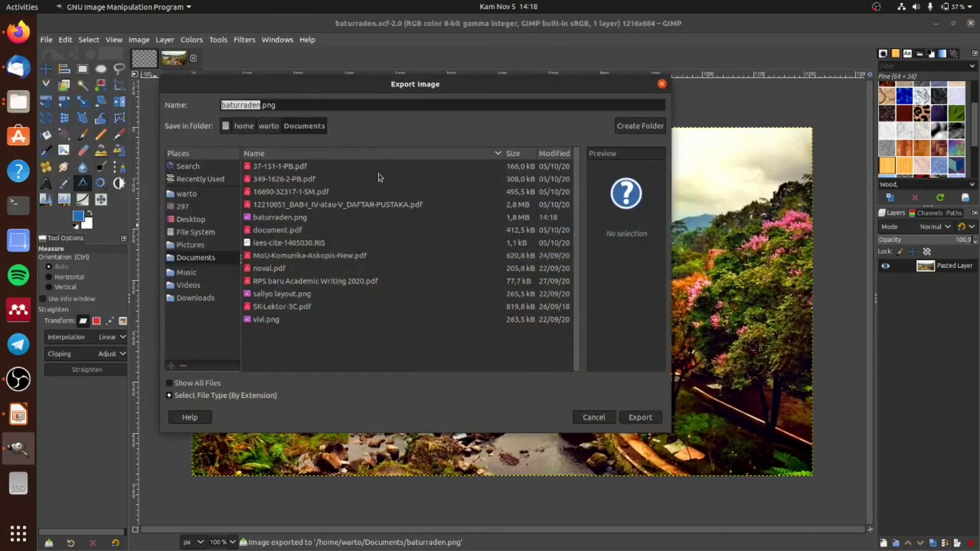
click(325, 105)
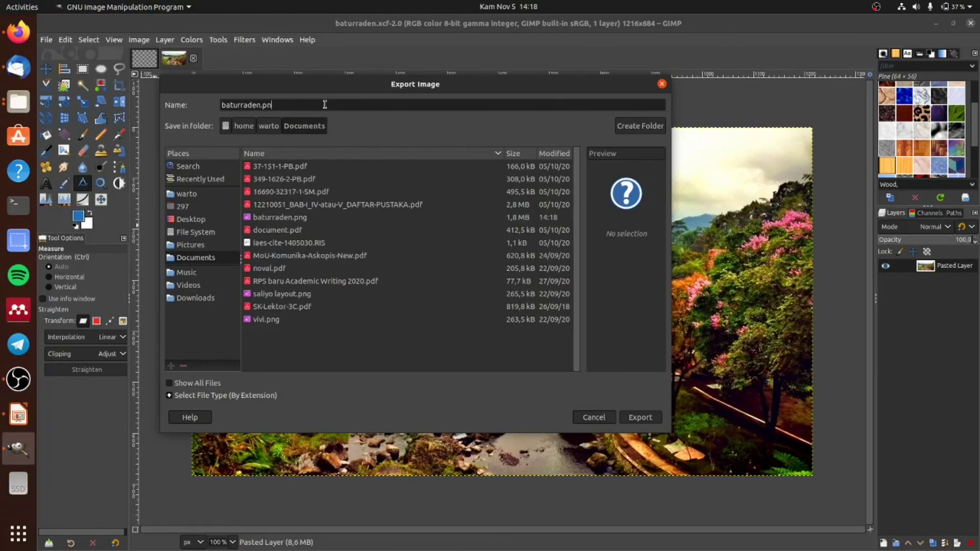
text(jpg)
click(652, 422)
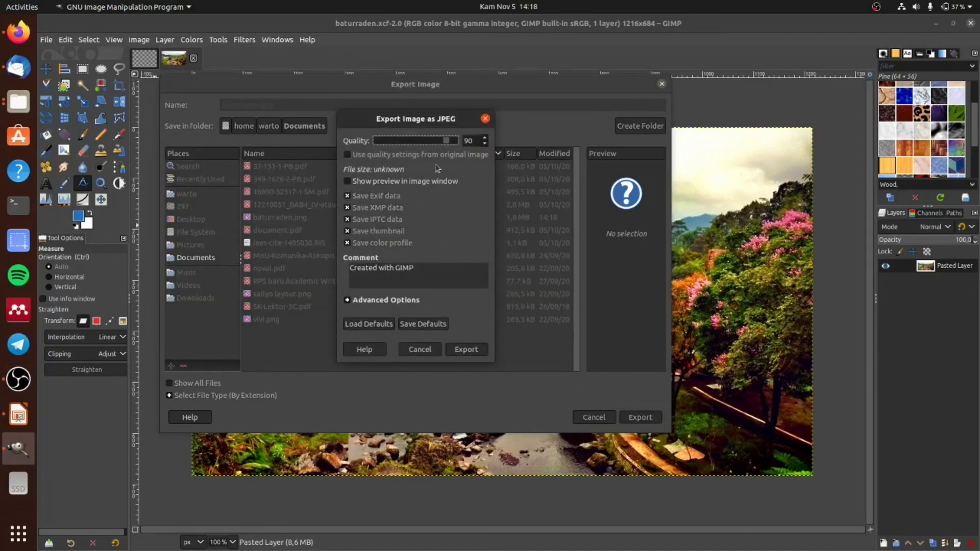
click(474, 352)
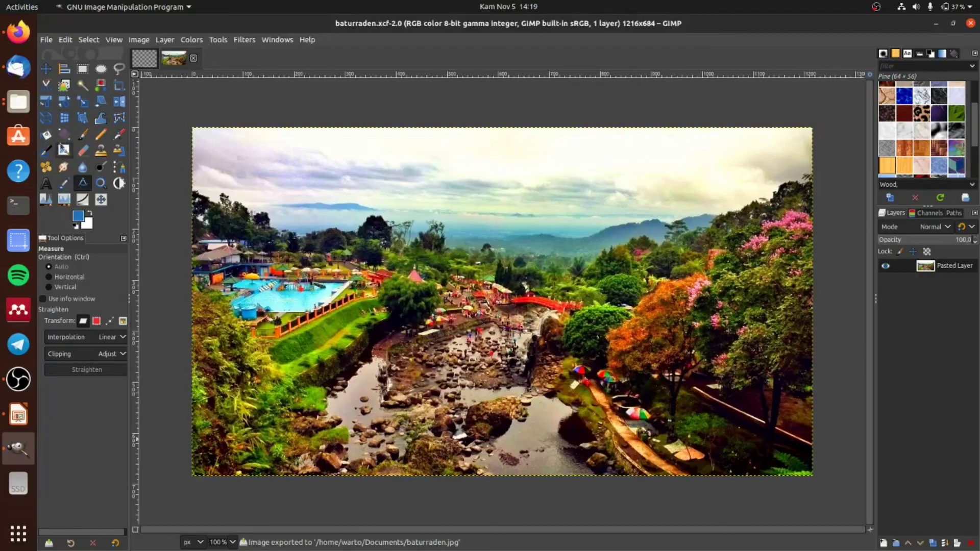
click(18, 101)
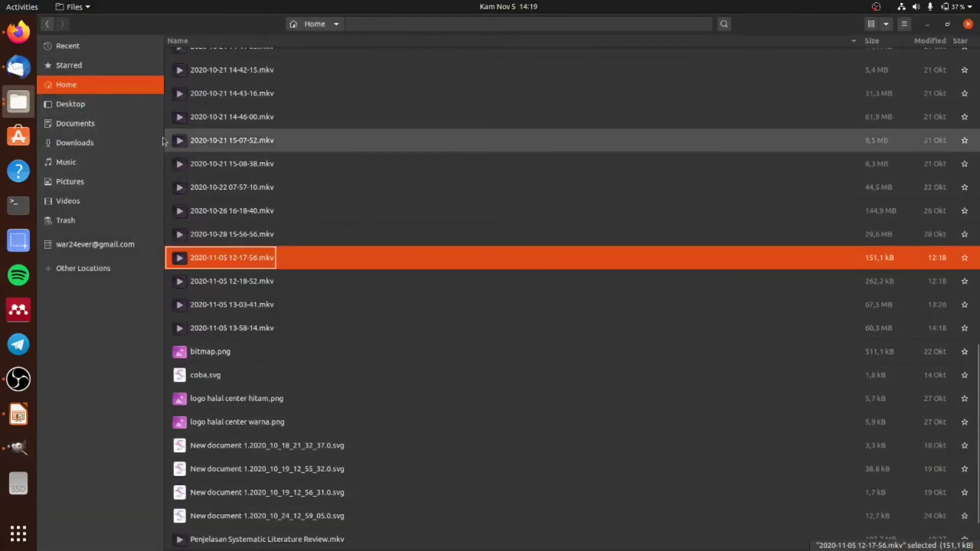
- Sort Documents newest first to confirm baturraden.jpg, .png and .xcf are present
click(84, 124)
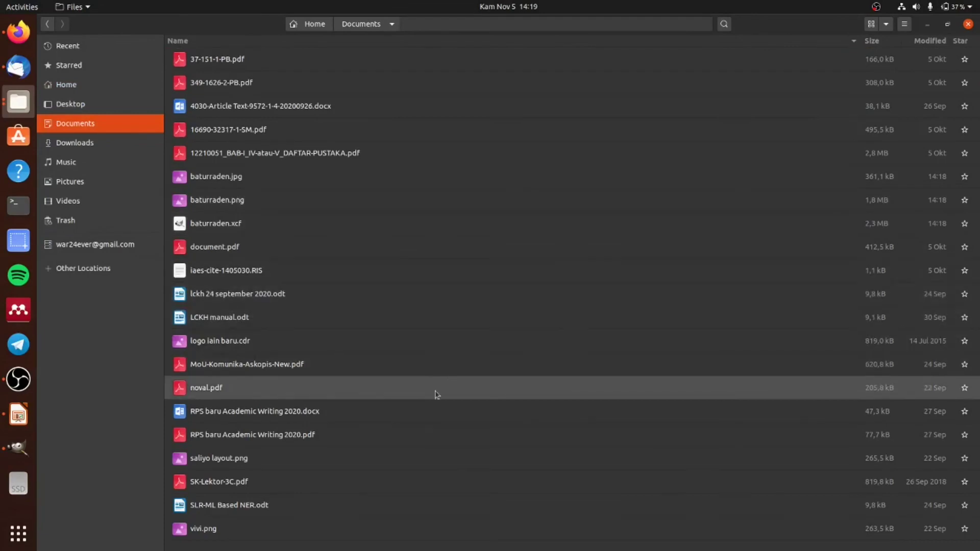
click(664, 42)
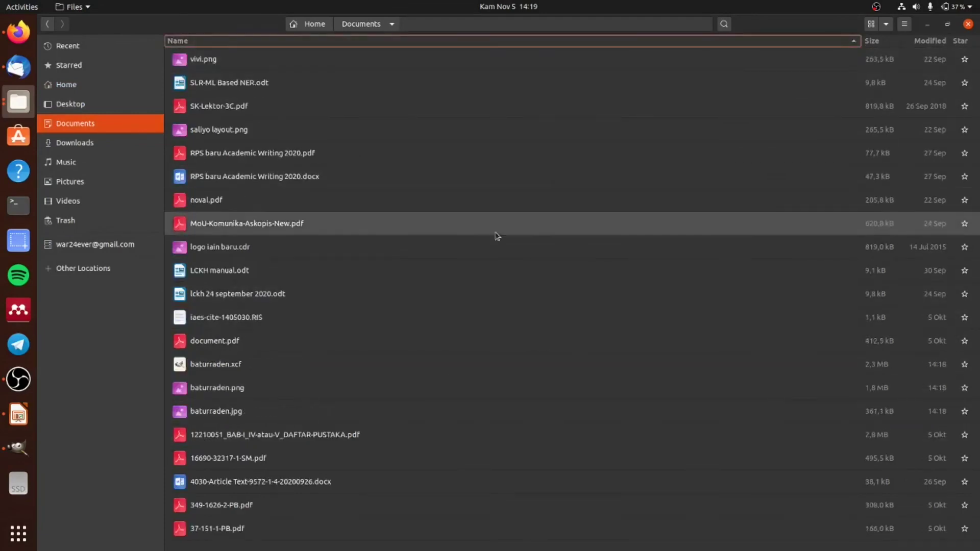
click(576, 41)
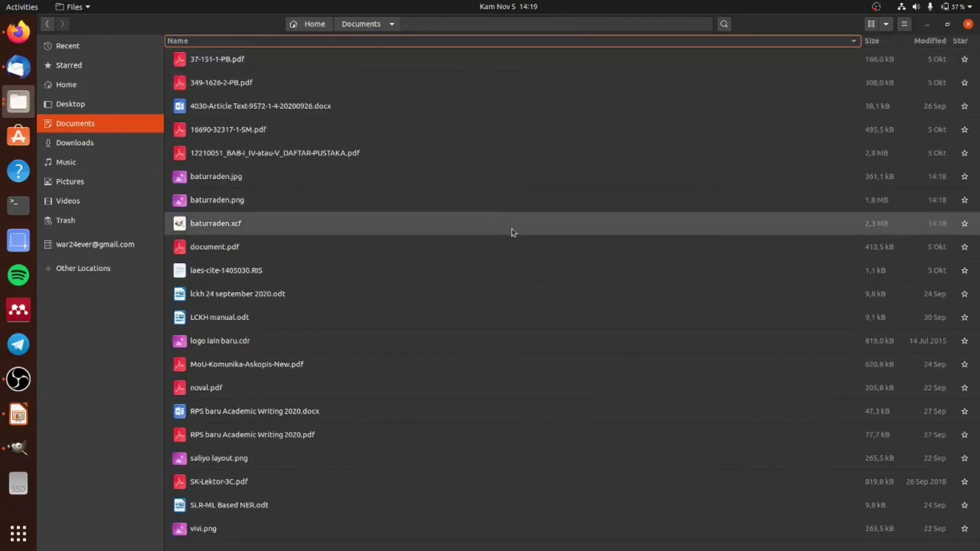
click(929, 42)
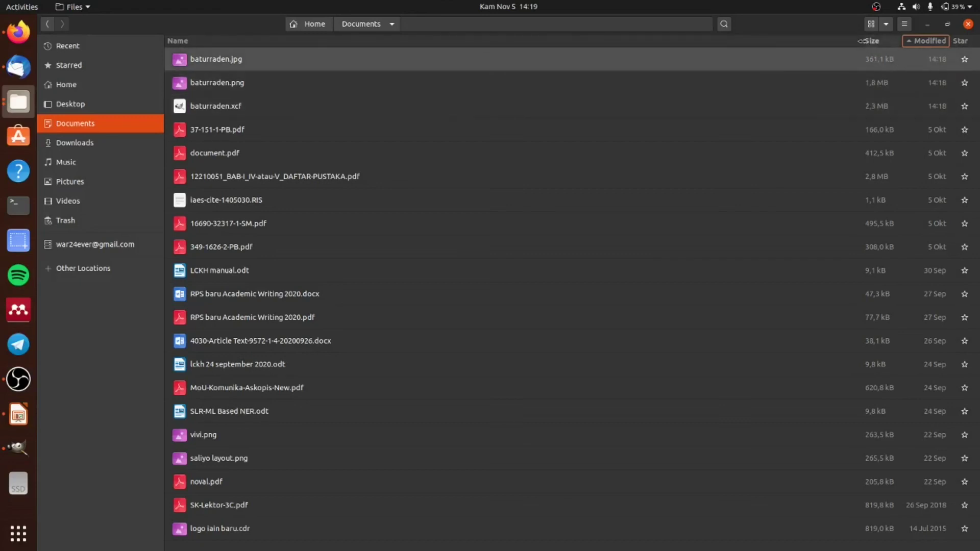
drag(894, 46, 423, 82)
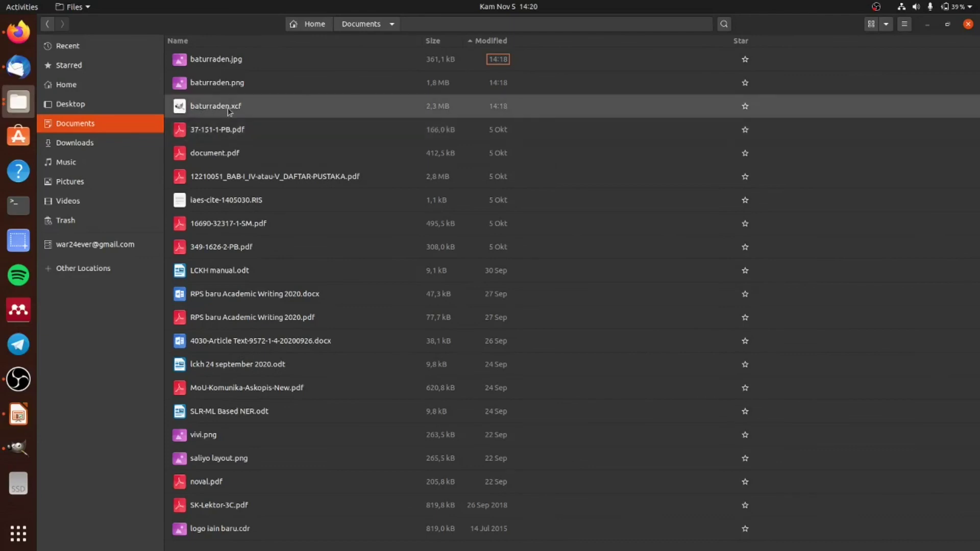
click(436, 87)
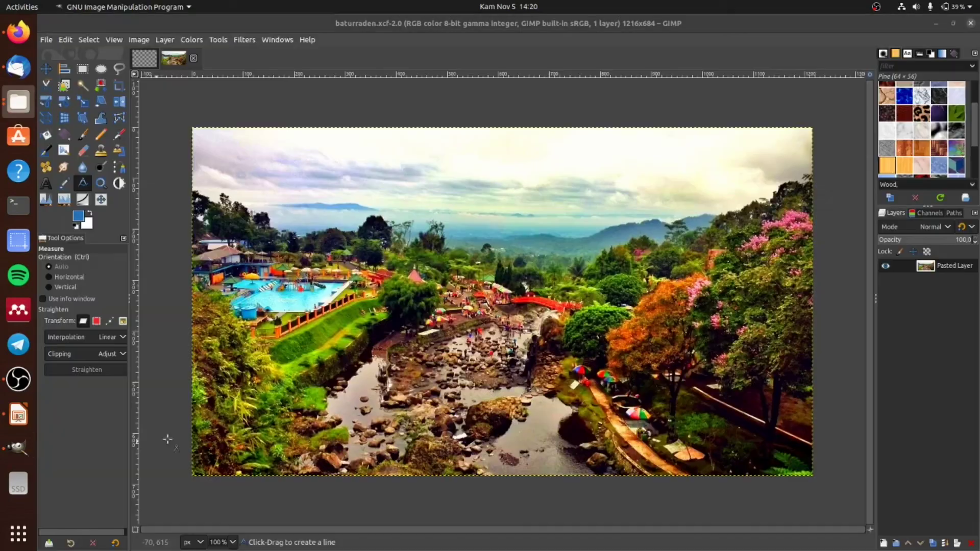
click(19, 448)
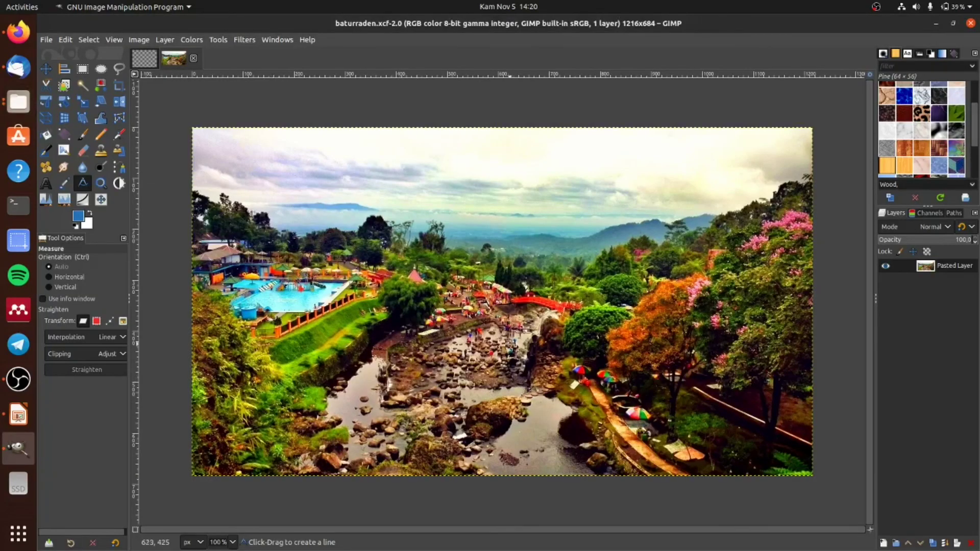